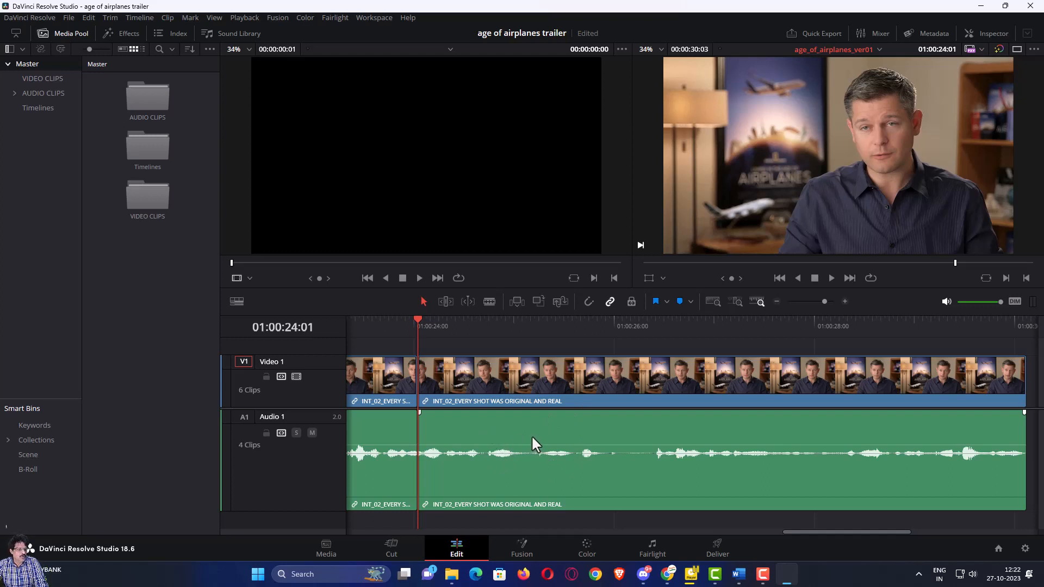
- Shrink the Video 1 and Audio 1 track heights and fit all six clips from 01:00:00:00 into view
scroll(531, 437, down, 10)
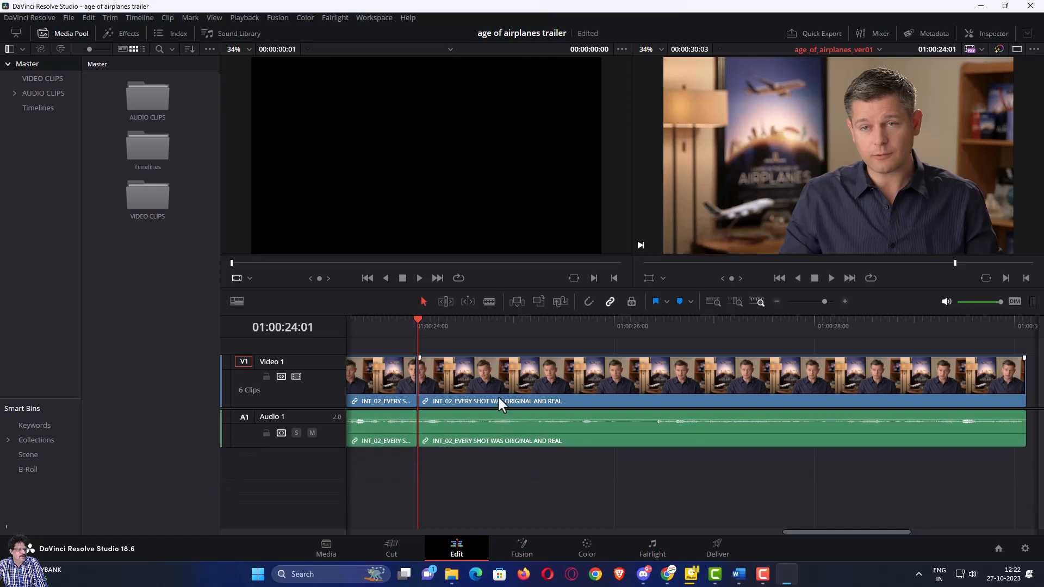
scroll(497, 386, down, 6)
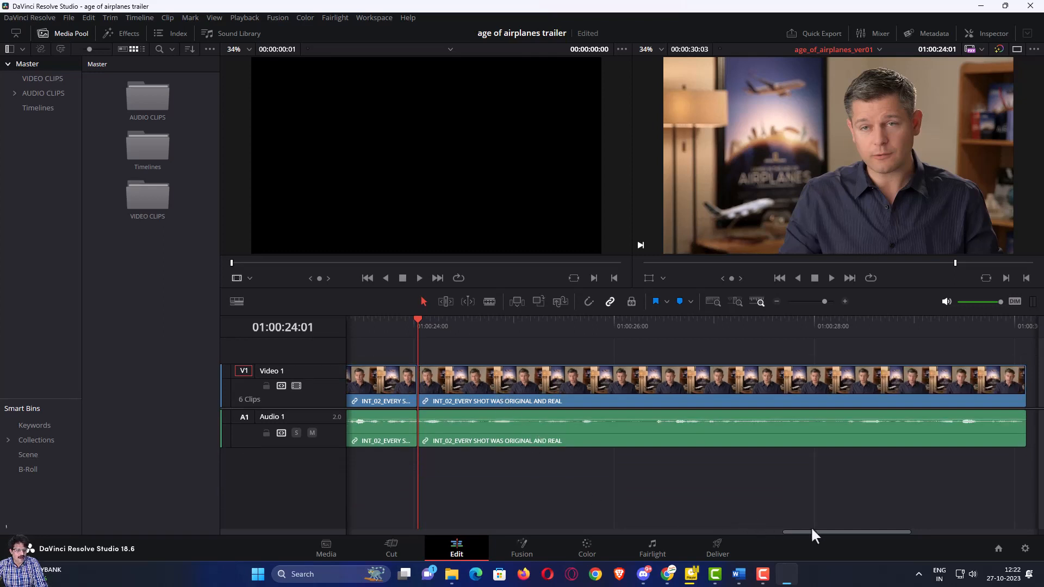
drag(809, 530, 789, 533)
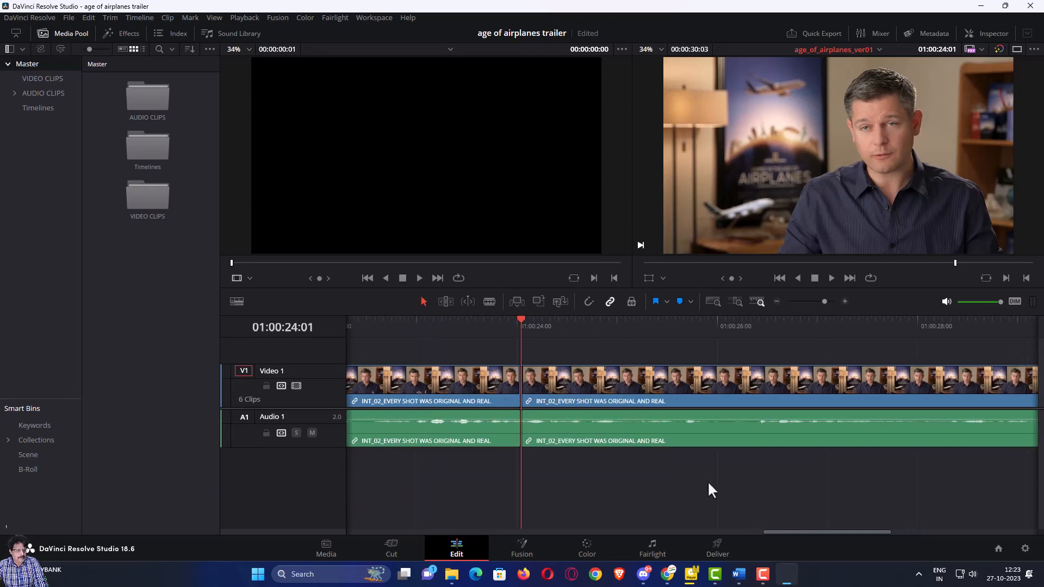
scroll(706, 480, left, 3)
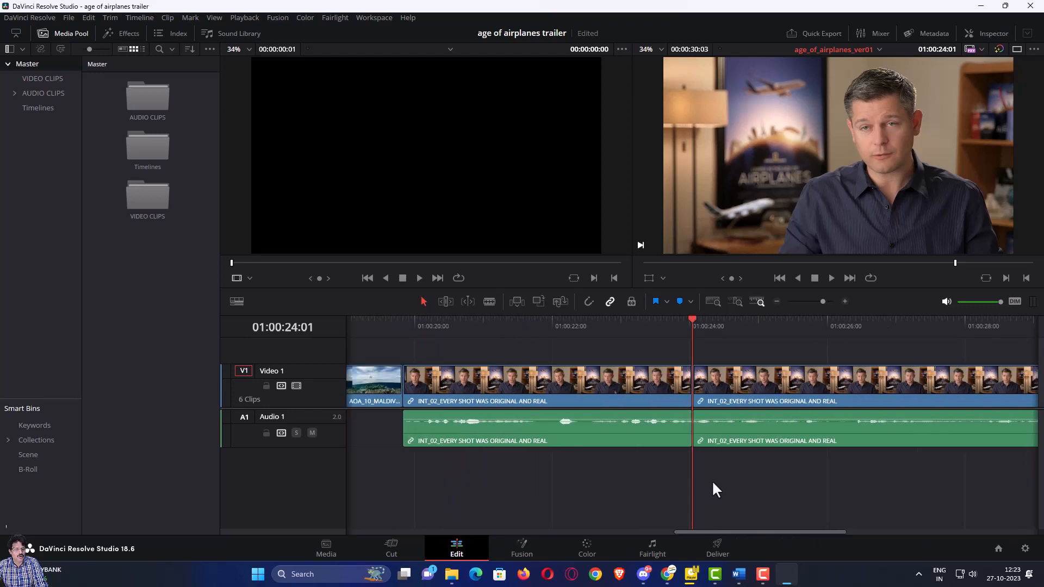
scroll(712, 481, down, 3)
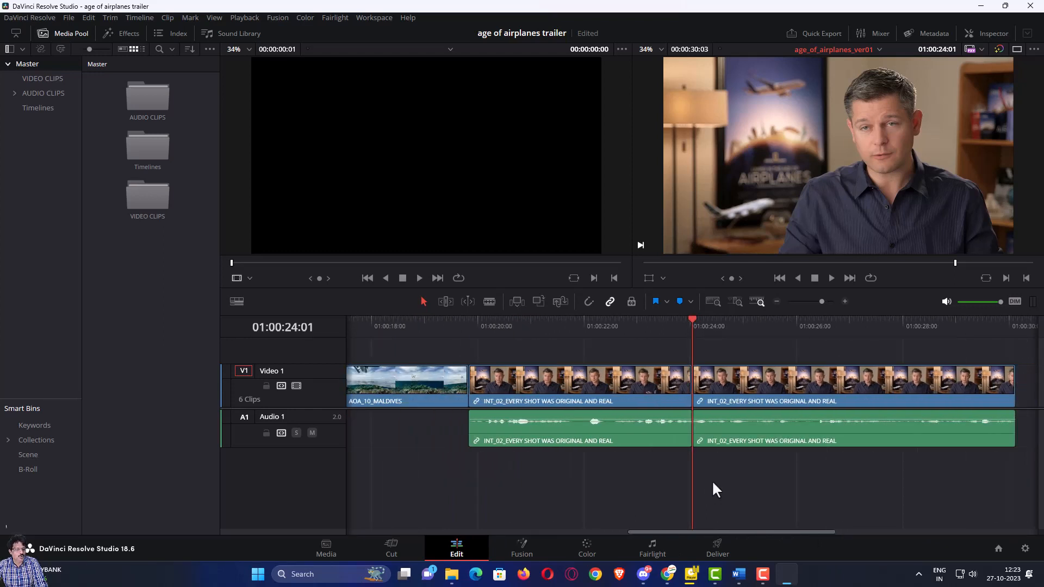
click(713, 302)
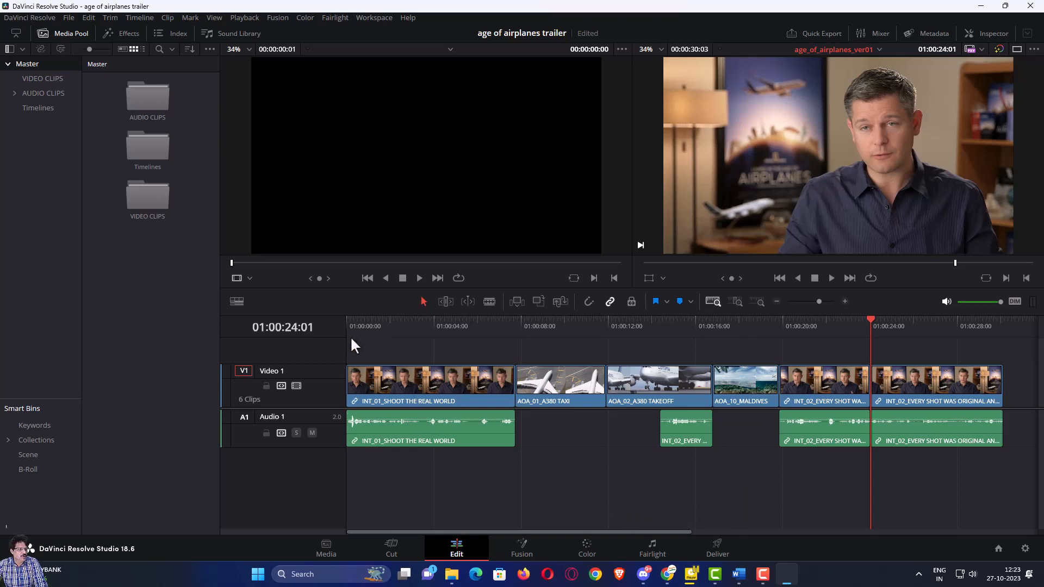
- Scrub back to the seaplane shot, then return the playhead to 01:00:00:00
drag(869, 318, 749, 319)
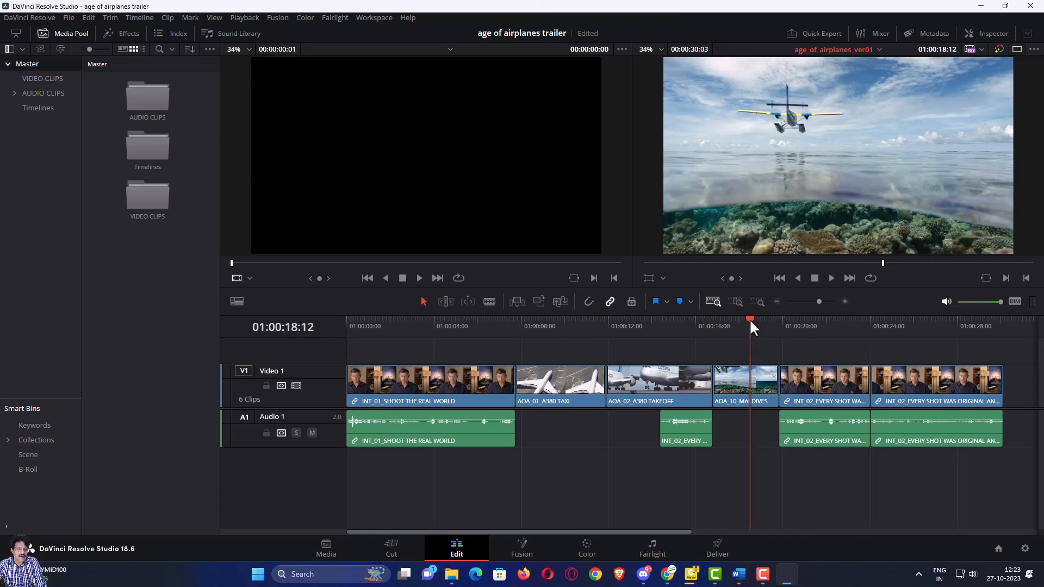
key(Home)
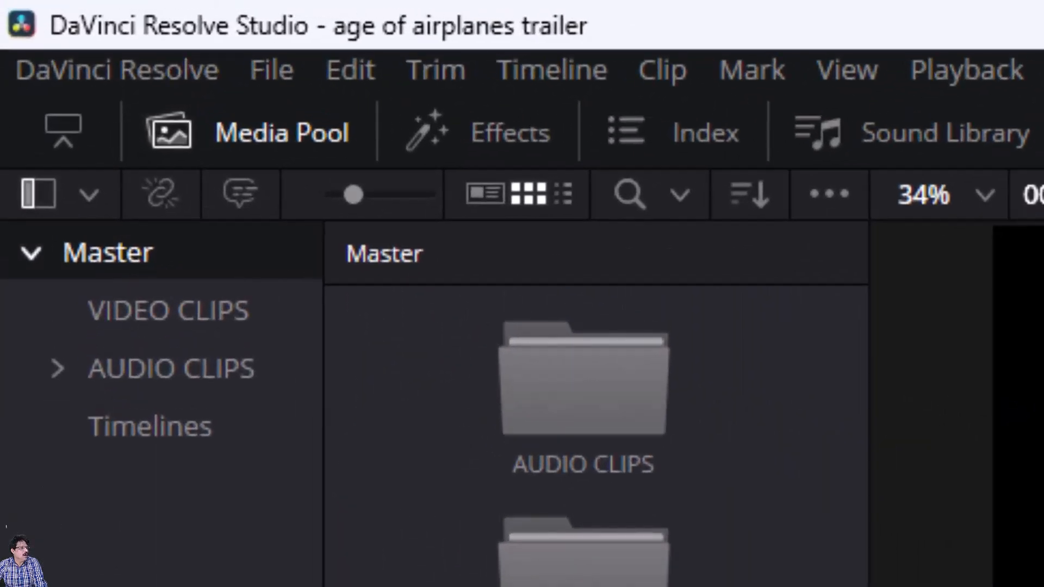
- Load Music for Trailer from the AUDIO CLIPS > Music bin into the source viewer
click(56, 370)
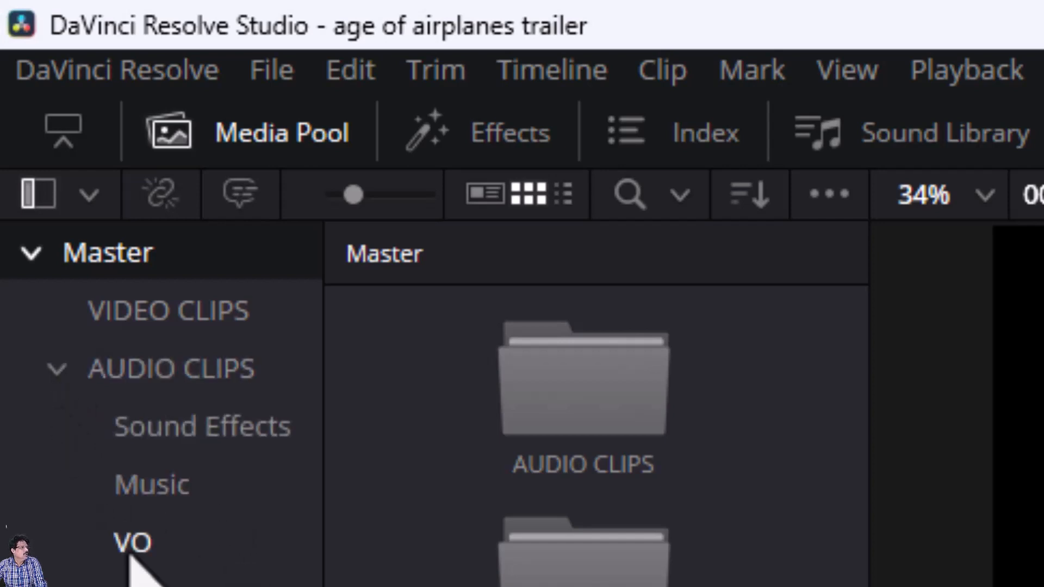
click(154, 499)
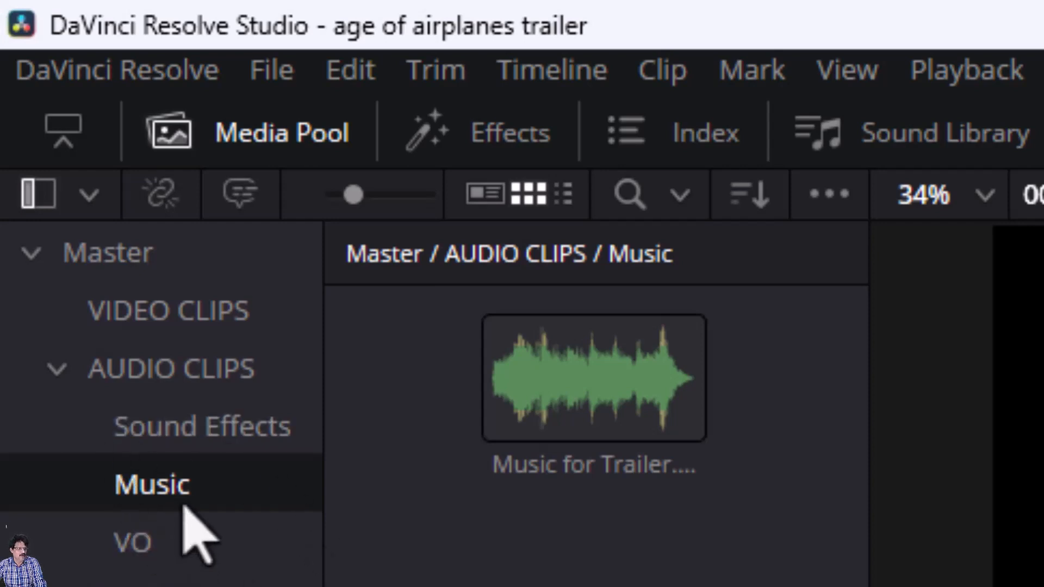
click(601, 361)
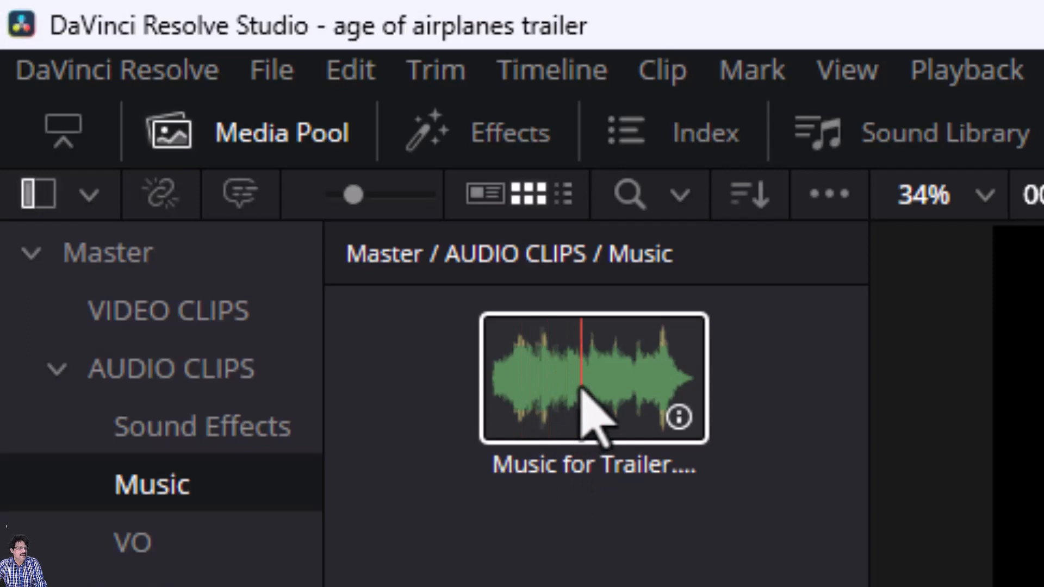
click(578, 412)
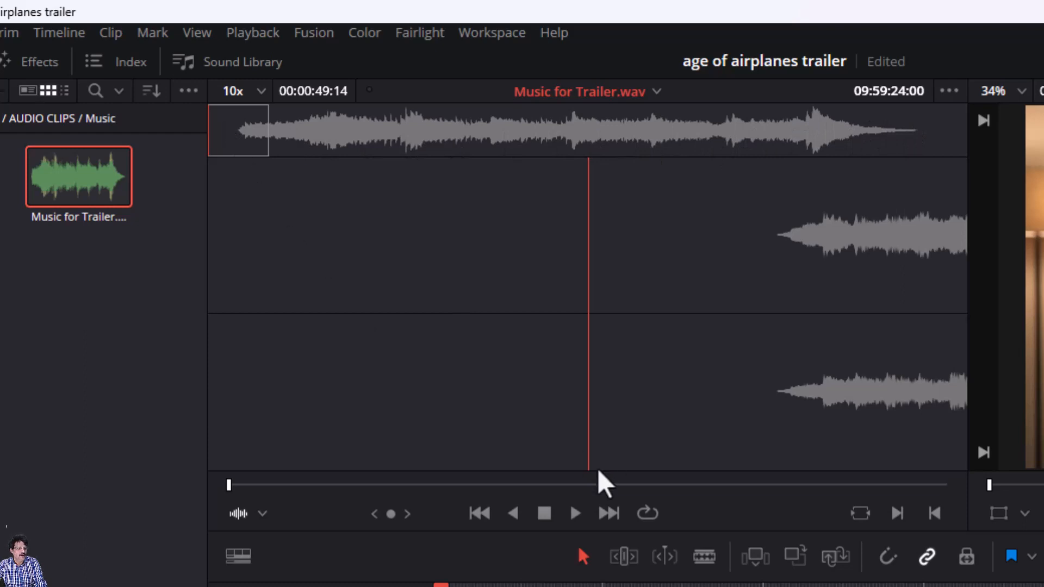
- Audition Music for Trailer.wav, shuttle to 00:00:49:14, and drag it onto the timeline viewer
click(573, 514)
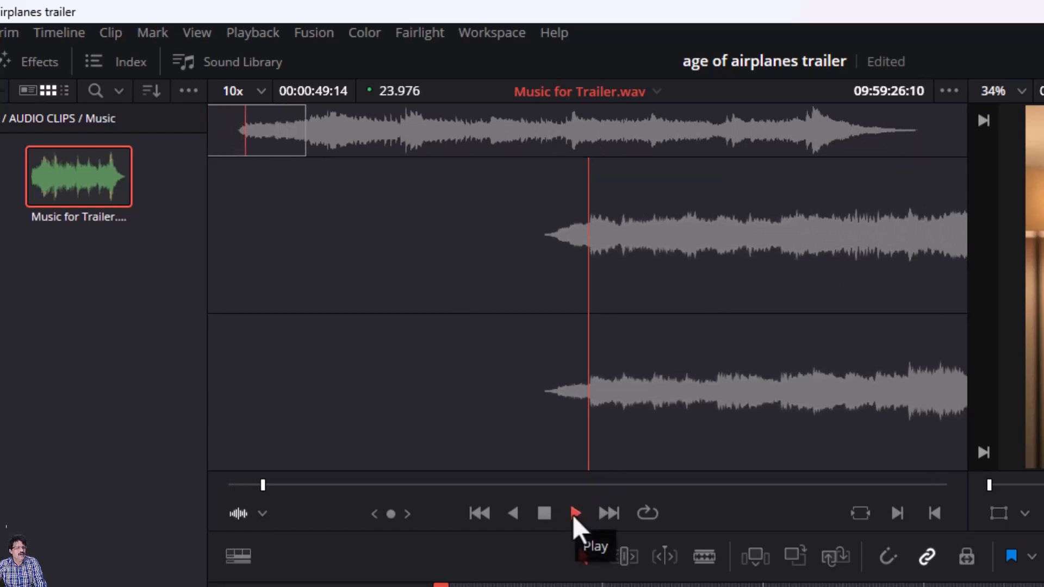
click(543, 513)
drag(300, 487, 342, 505)
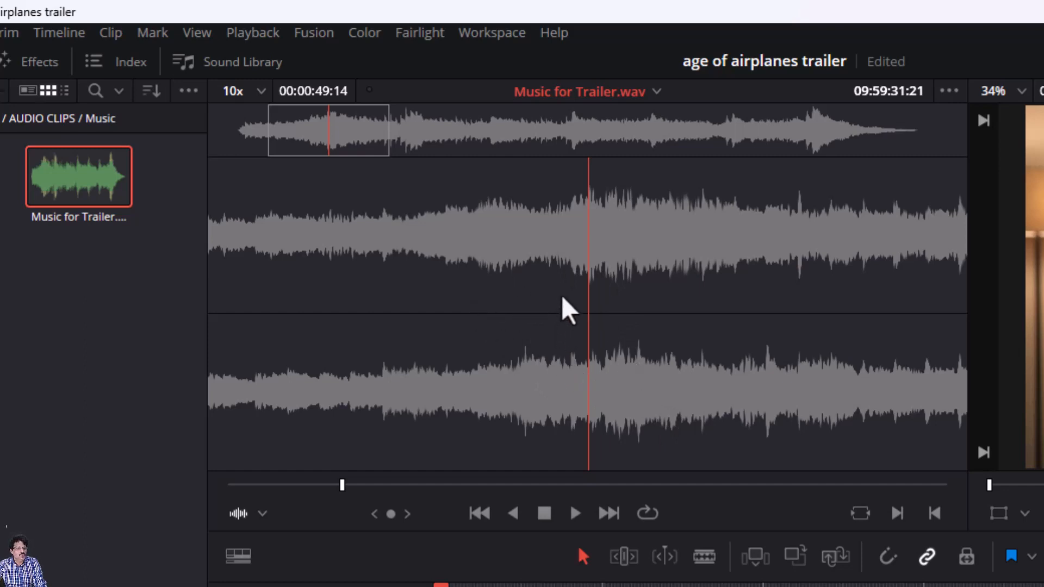
drag(565, 309, 978, 200)
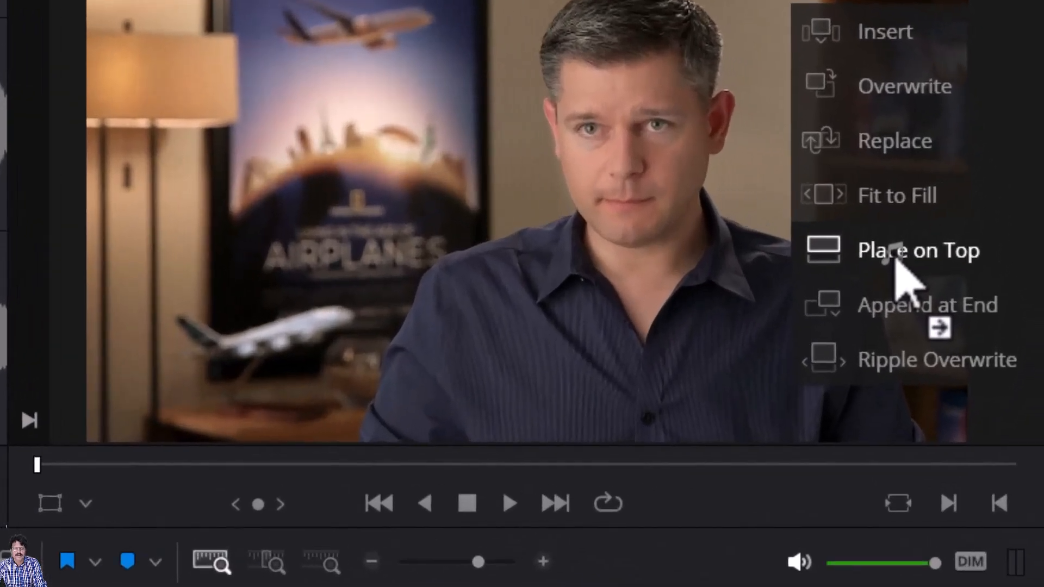
- Place the music on a new Audio 2 track from 01:00:00:00 and scroll back to the start
drag(896, 260, 893, 259)
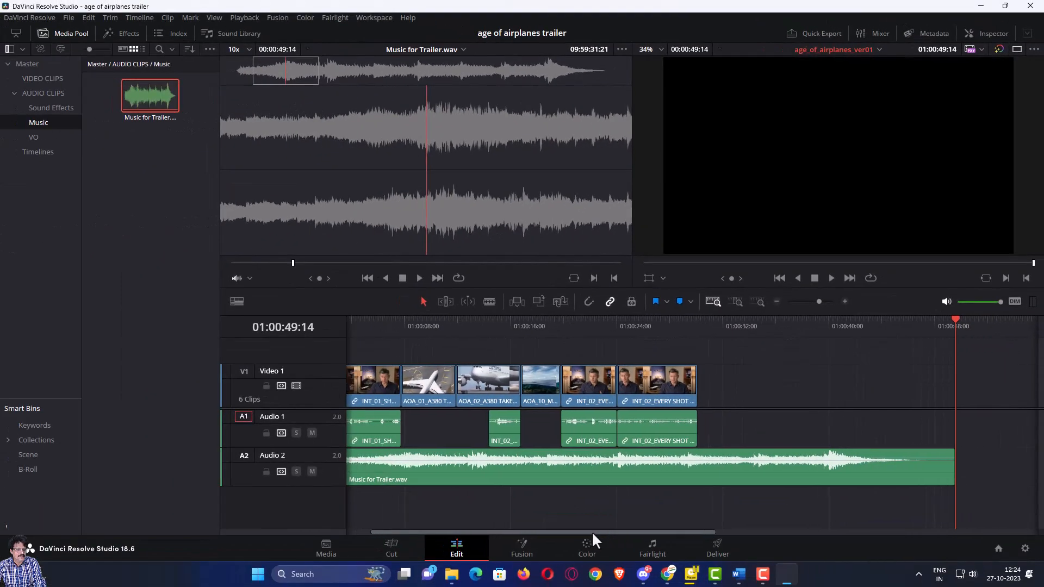
drag(591, 531, 549, 531)
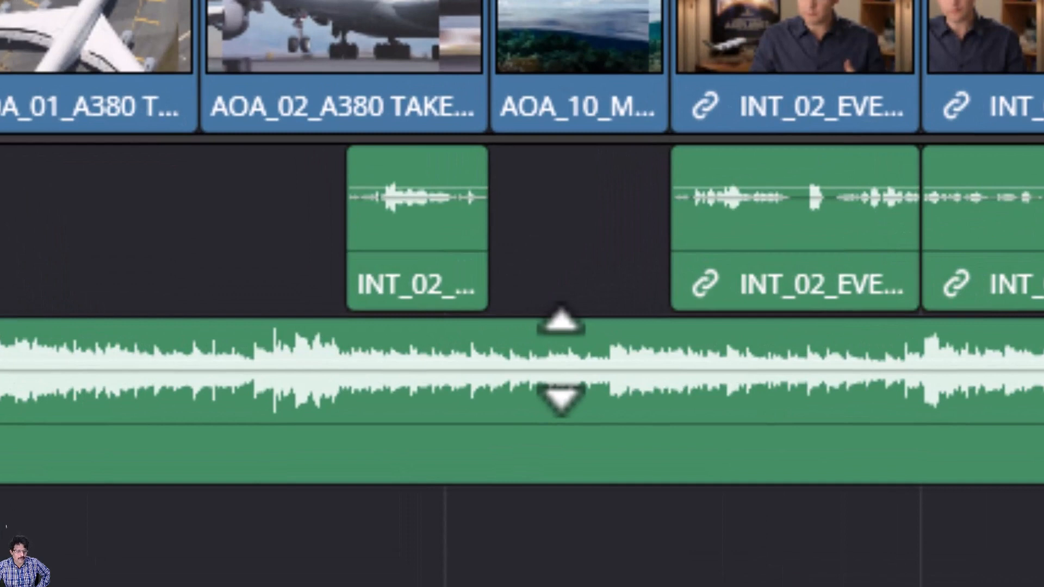
- Pull the Music for Trailer.wav volume line down to about -12.21 dB
drag(561, 361, 560, 377)
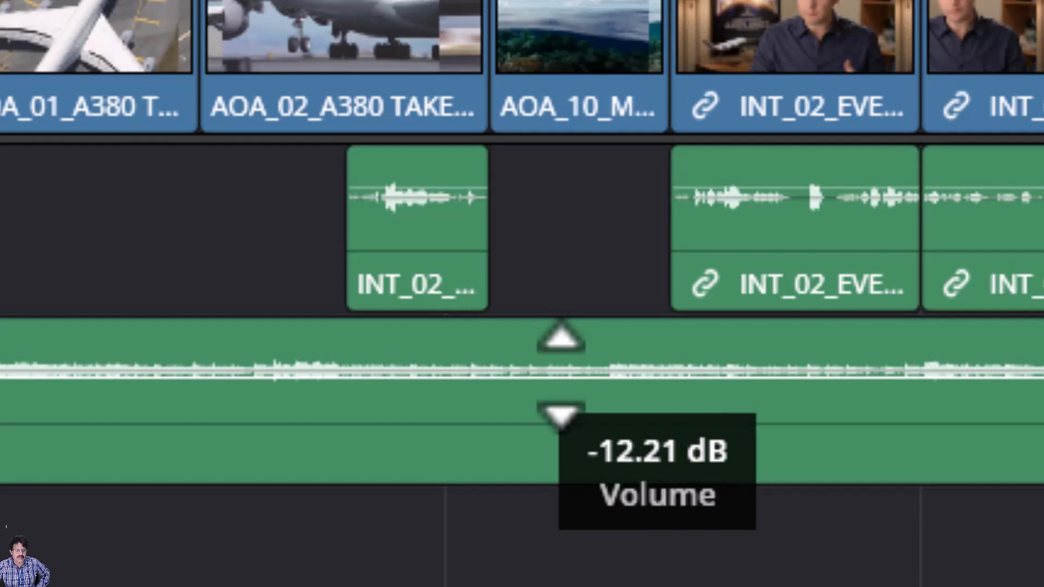
drag(560, 377, 560, 378)
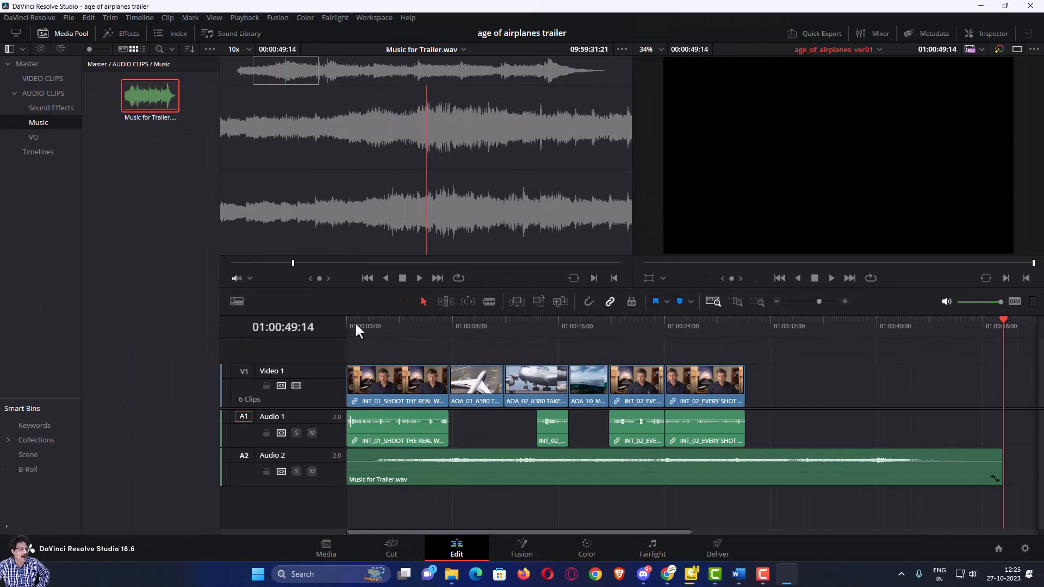
drag(355, 322, 336, 324)
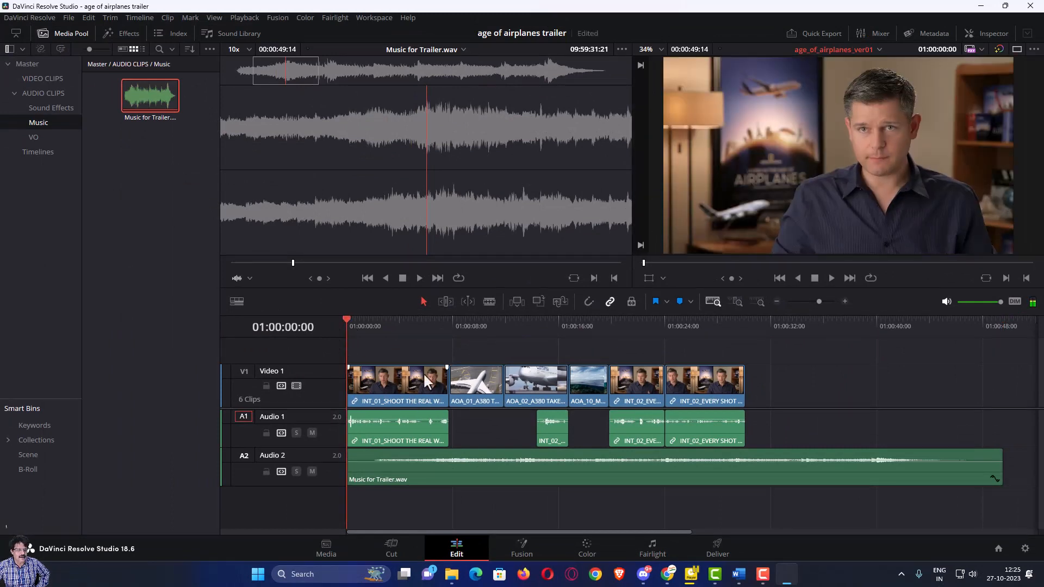
click(832, 279)
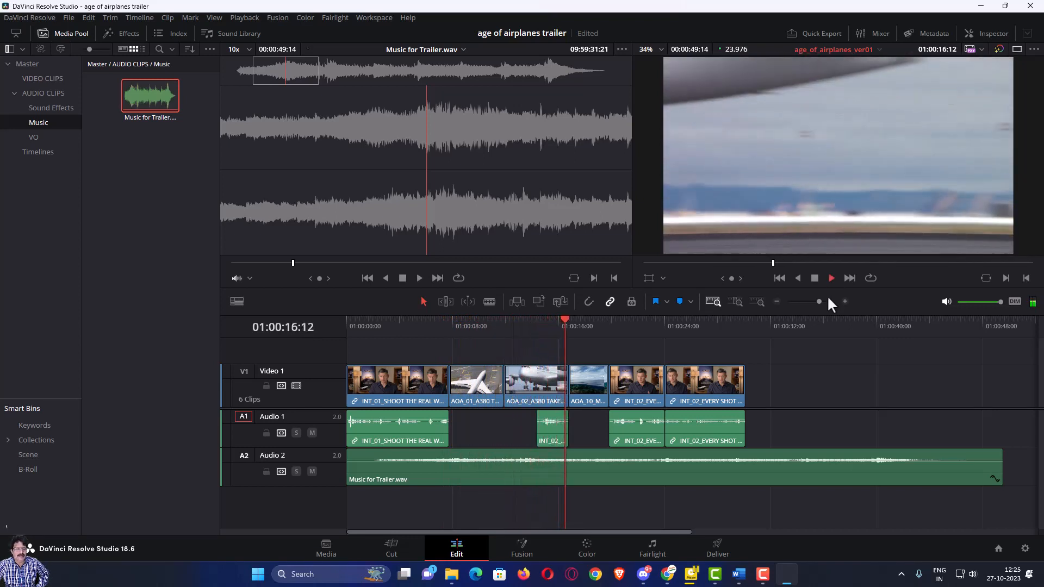
click(815, 278)
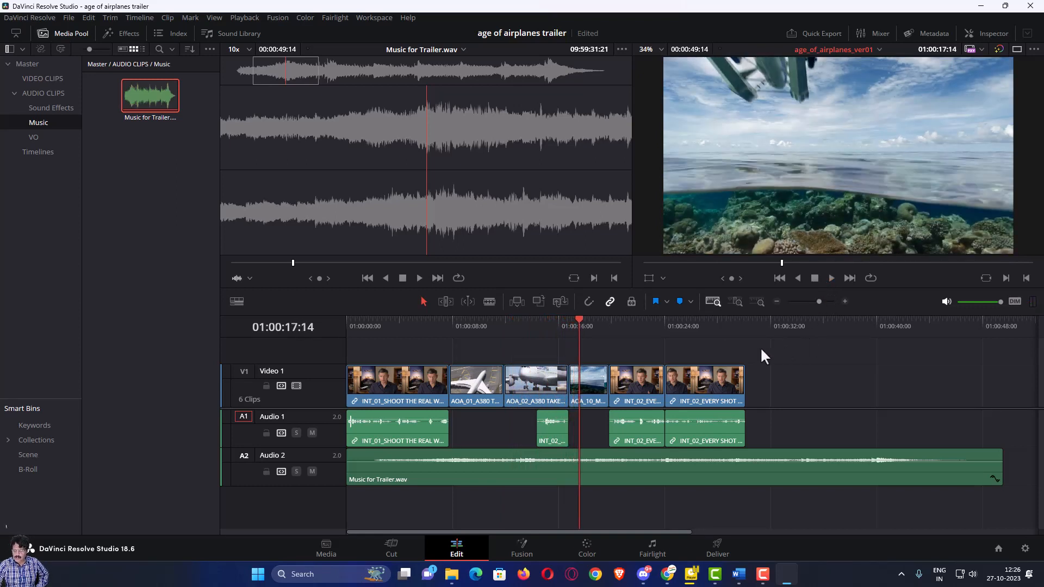
key(Down)
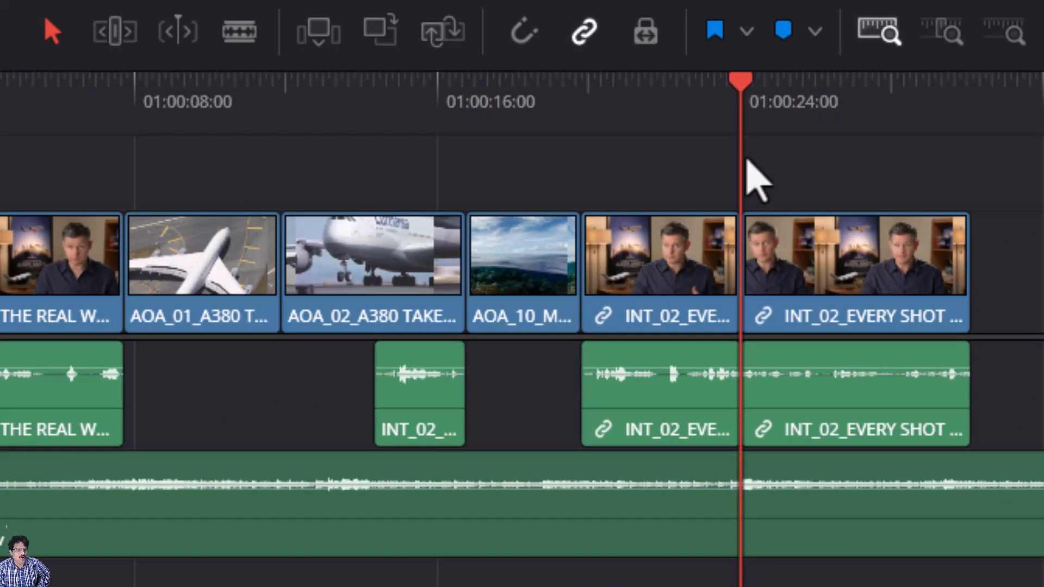
key(slash)
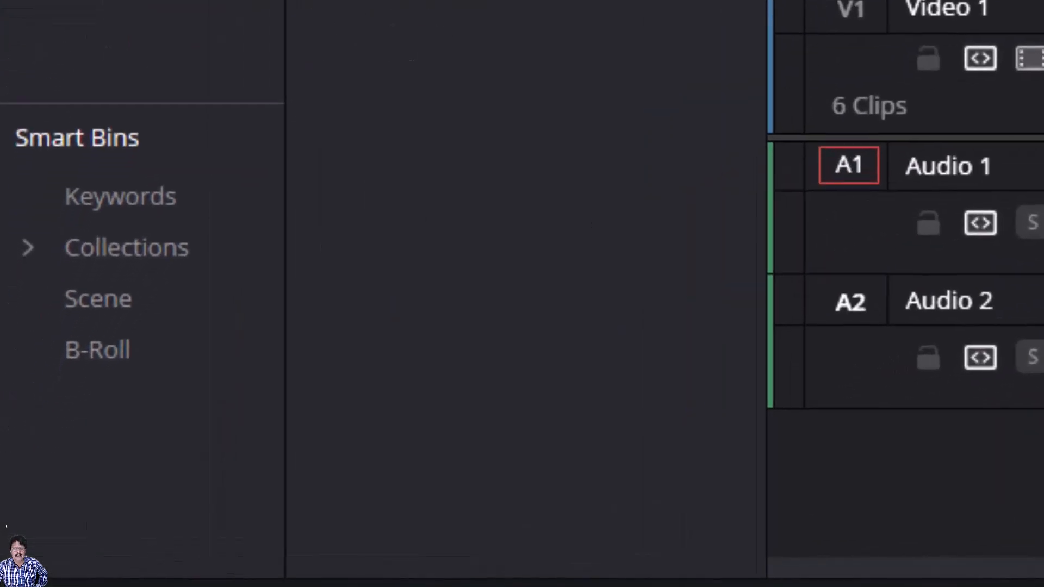
- Load AOA_08_SOUTH POLE TAKEOFF from the B-Roll smart bin into the source viewer and play it
click(103, 352)
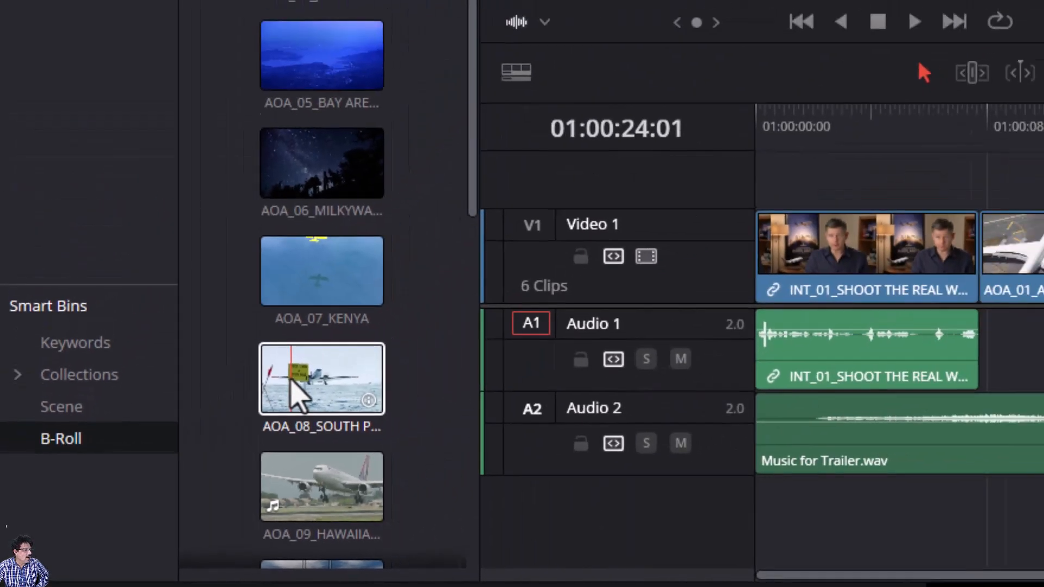
click(430, 326)
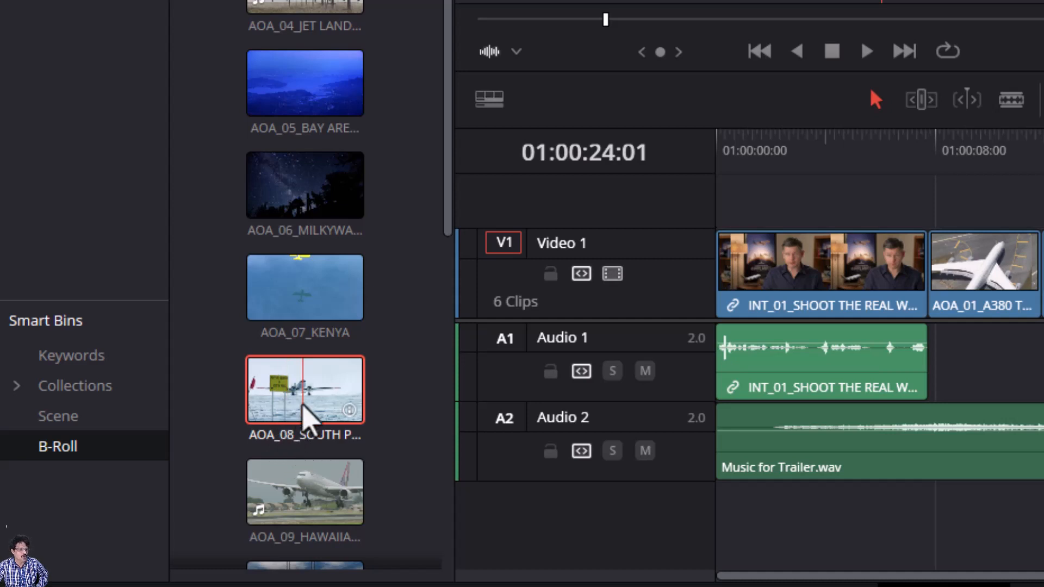
click(305, 417)
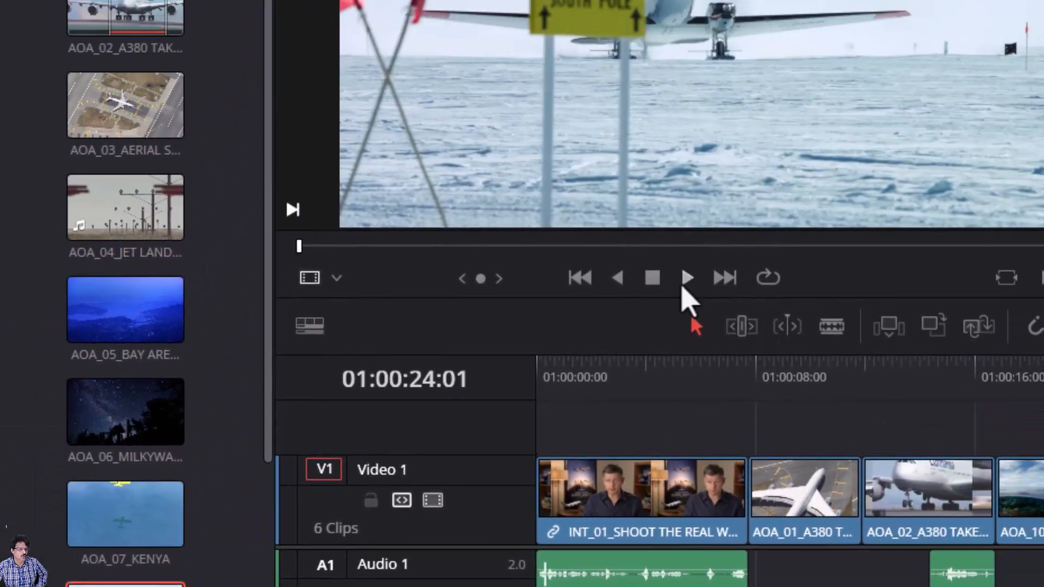
click(867, 51)
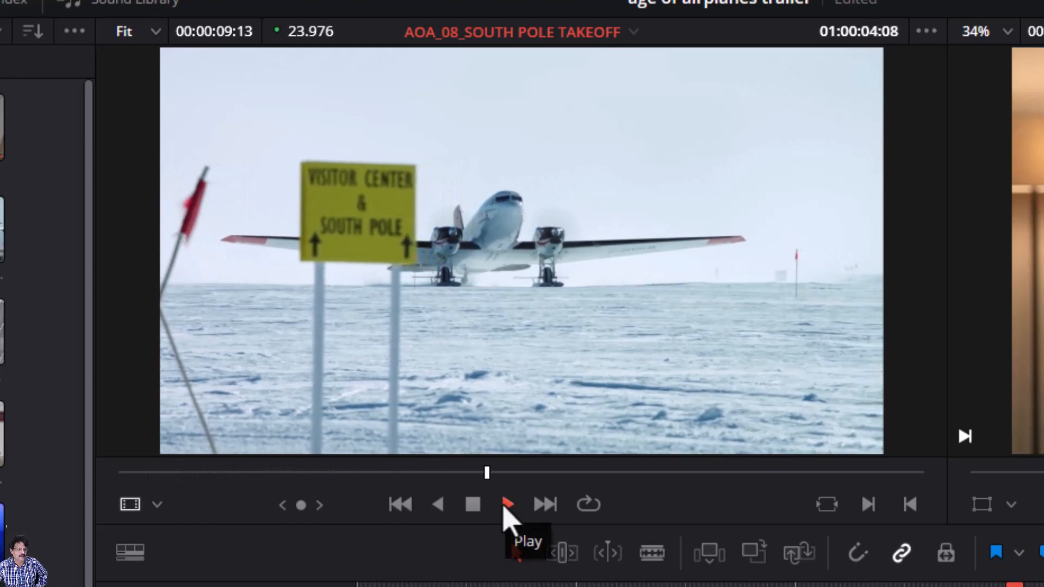
- Play the South Pole clip in reverse, frame-step to 01:00:01:07, and mark the In point there
click(479, 505)
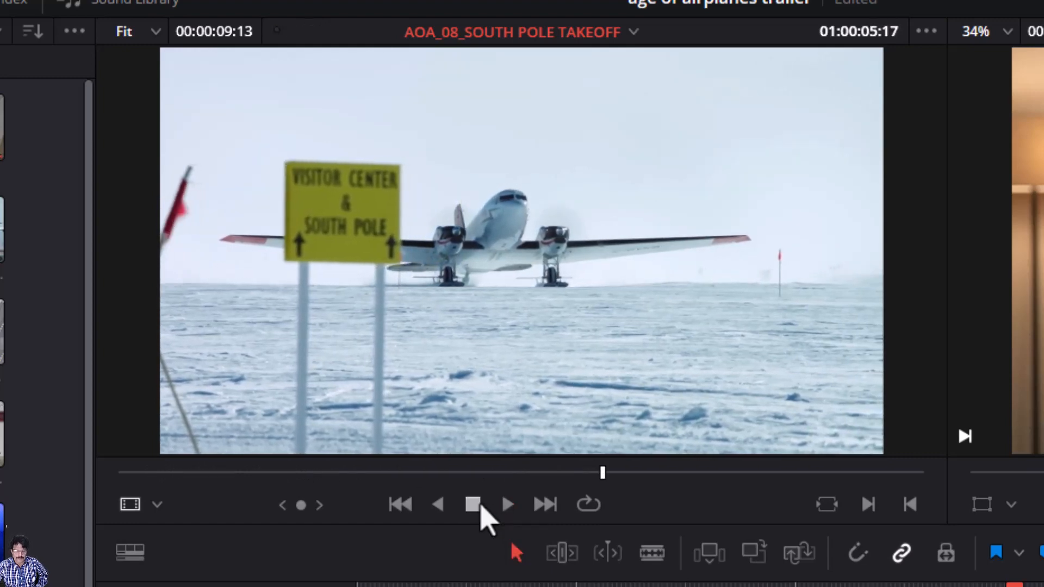
key(j)
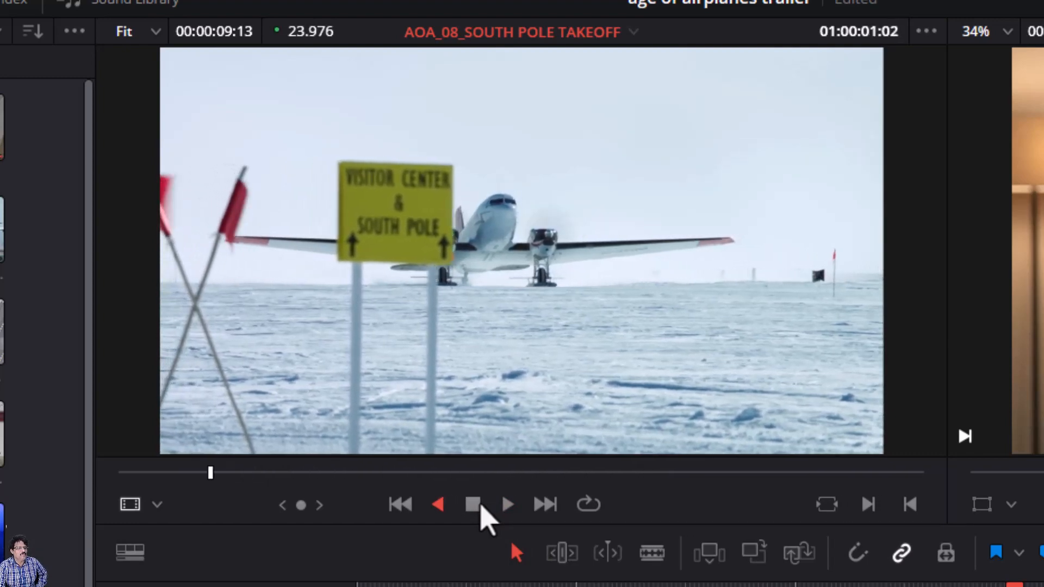
click(478, 505)
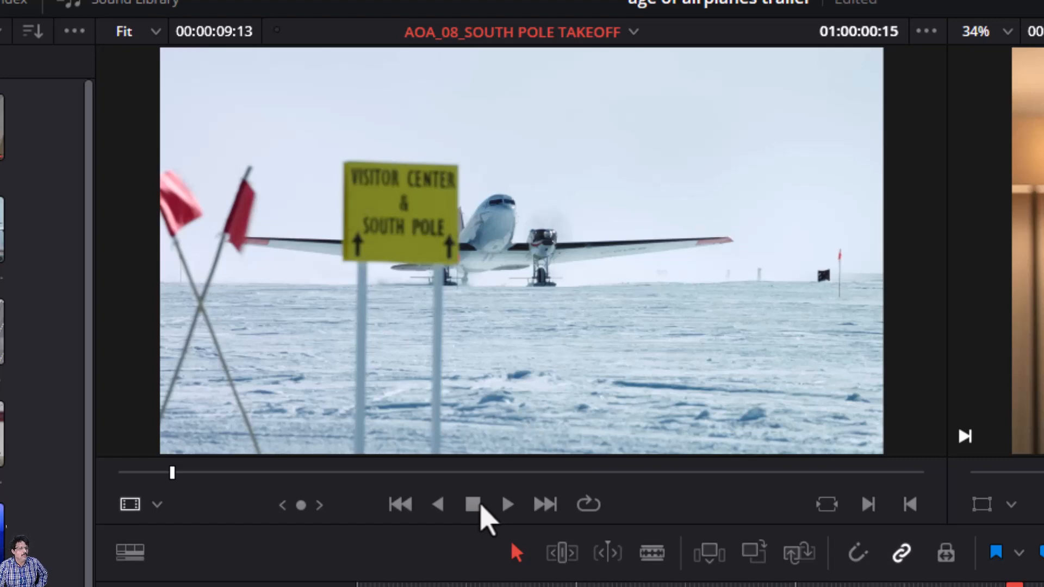
key(Right)
key(Right)
key(Right)
key(Right)
key(Right)
key(Right)
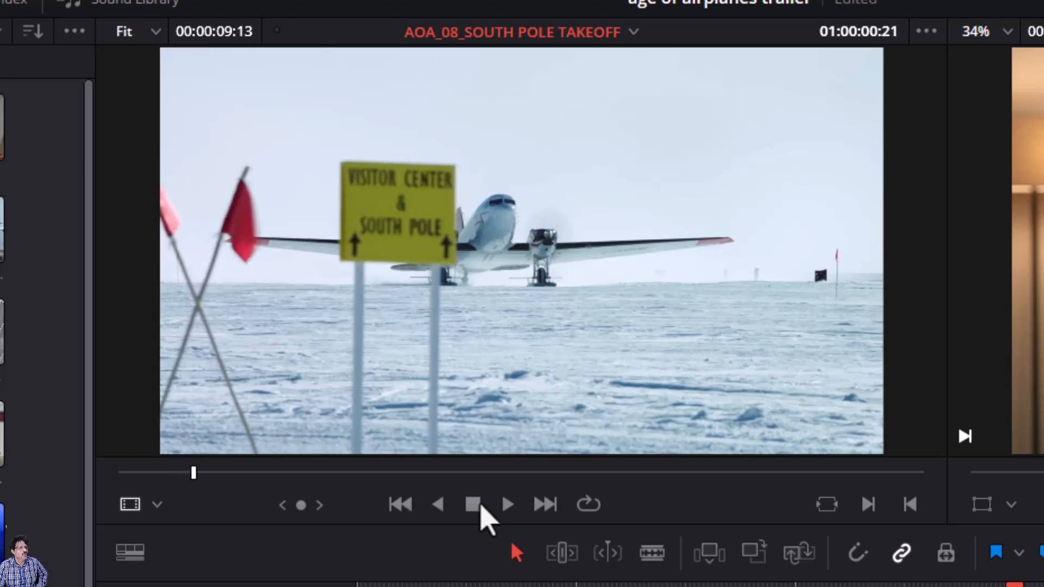
key(Right)
key(Right)
key(Right)
key(Right)
key(Right)
key(Right)
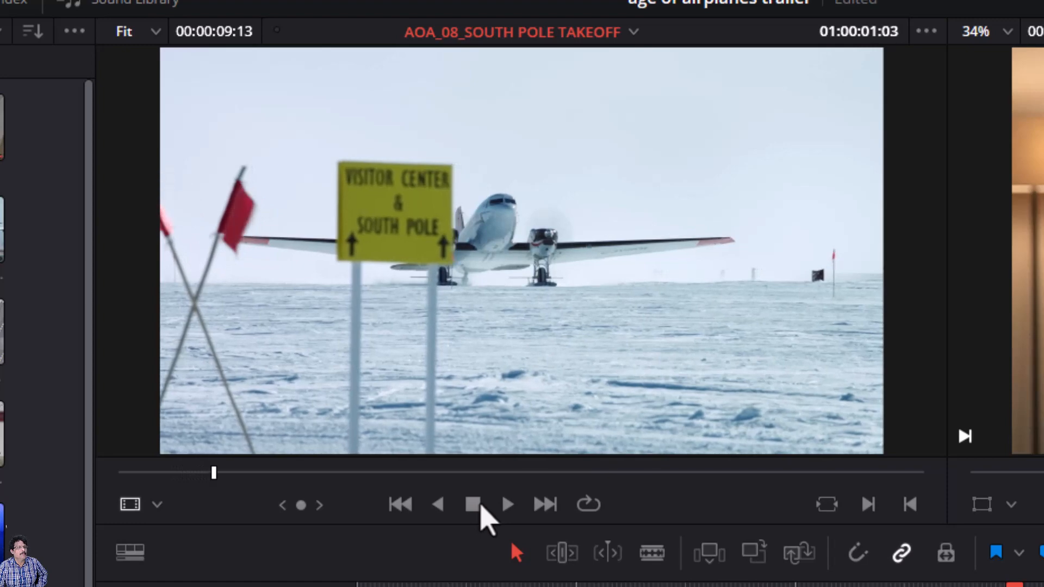
key(Right)
key(Right)
key(Right)
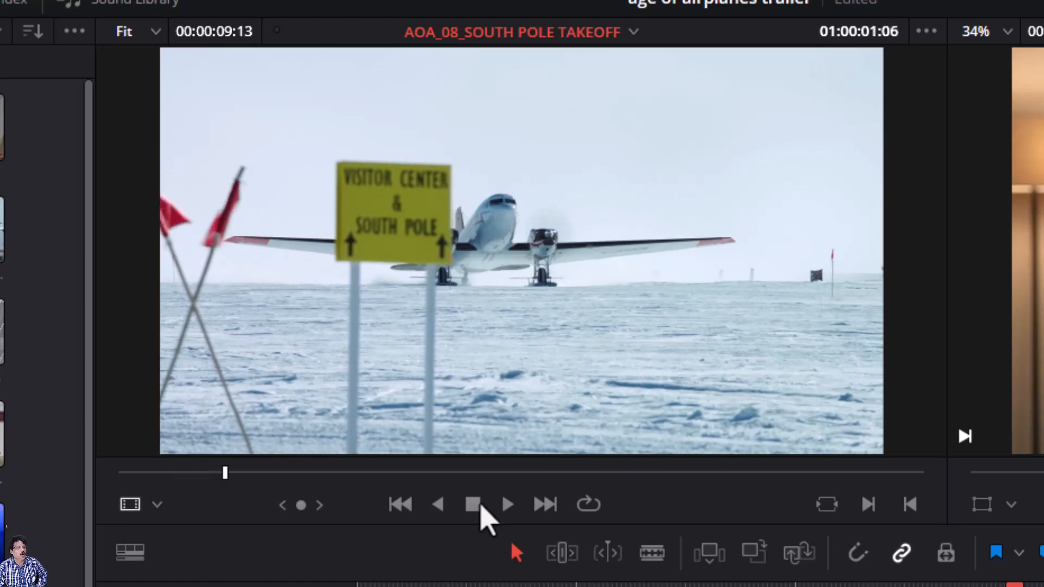
key(Right)
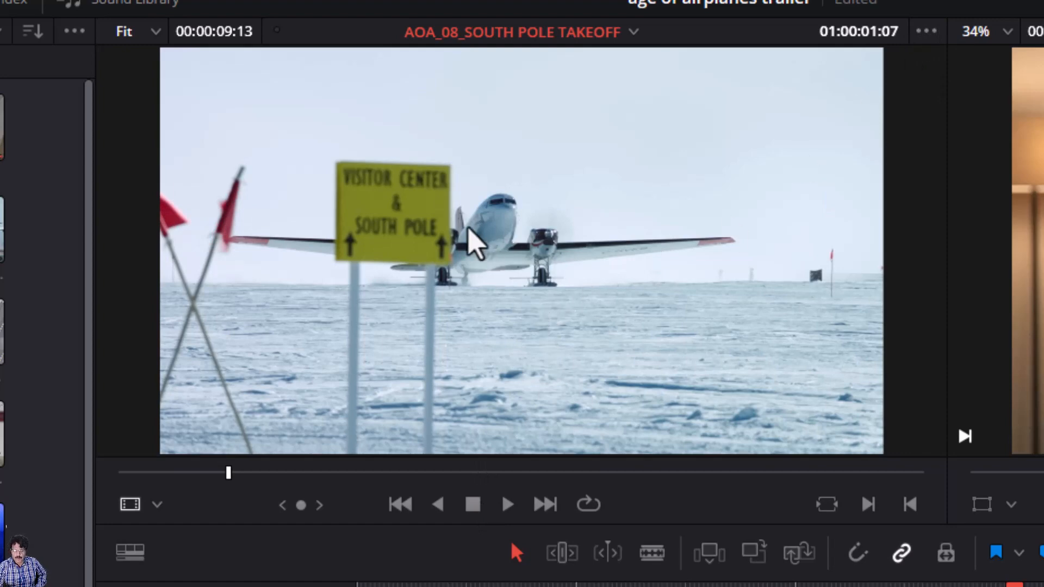
key(i)
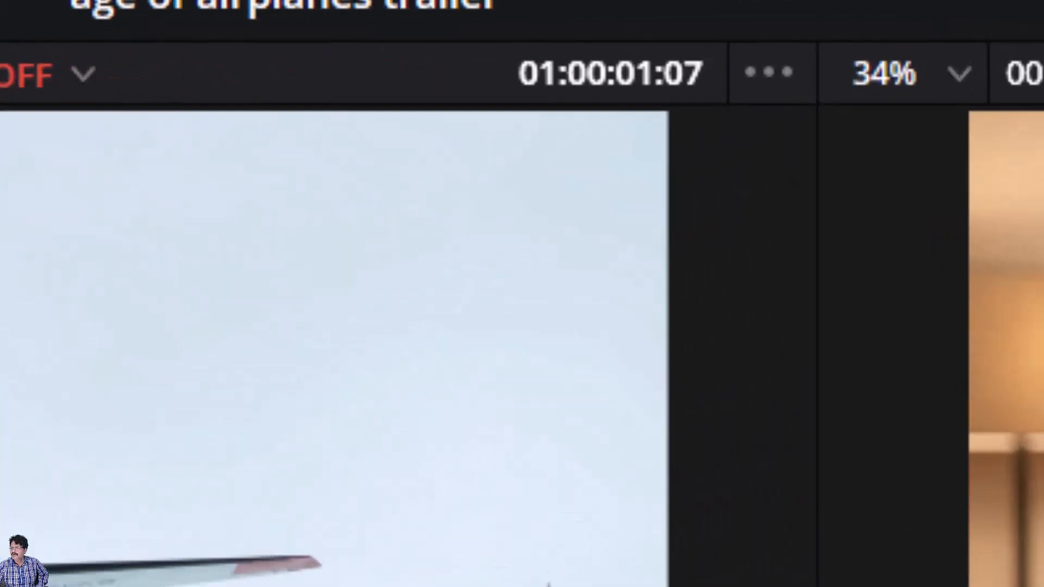
- Jump five seconds ahead with +500 and mark the Out point at 01:00:06:07
click(447, 87)
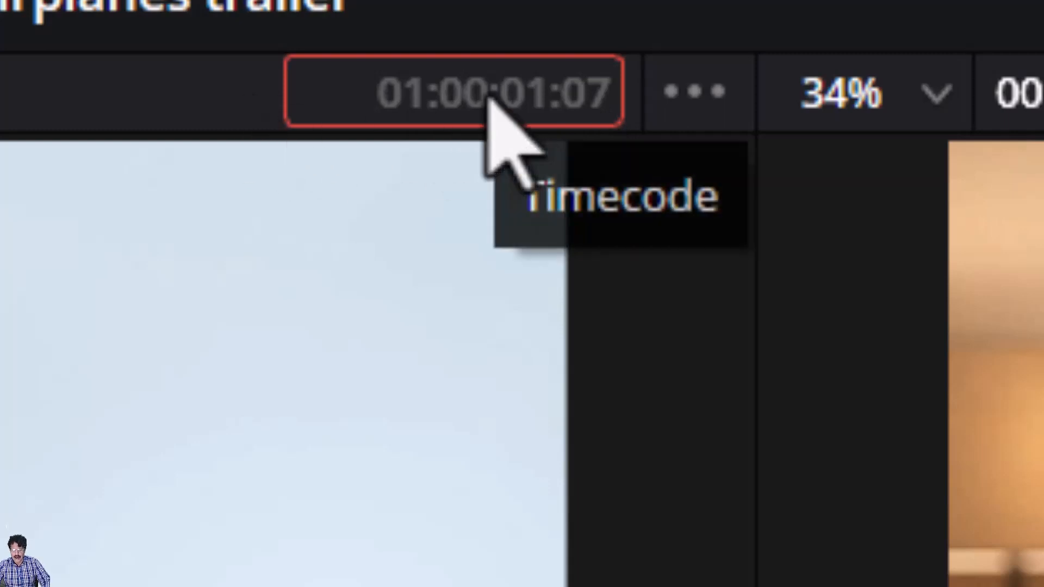
text(+00)
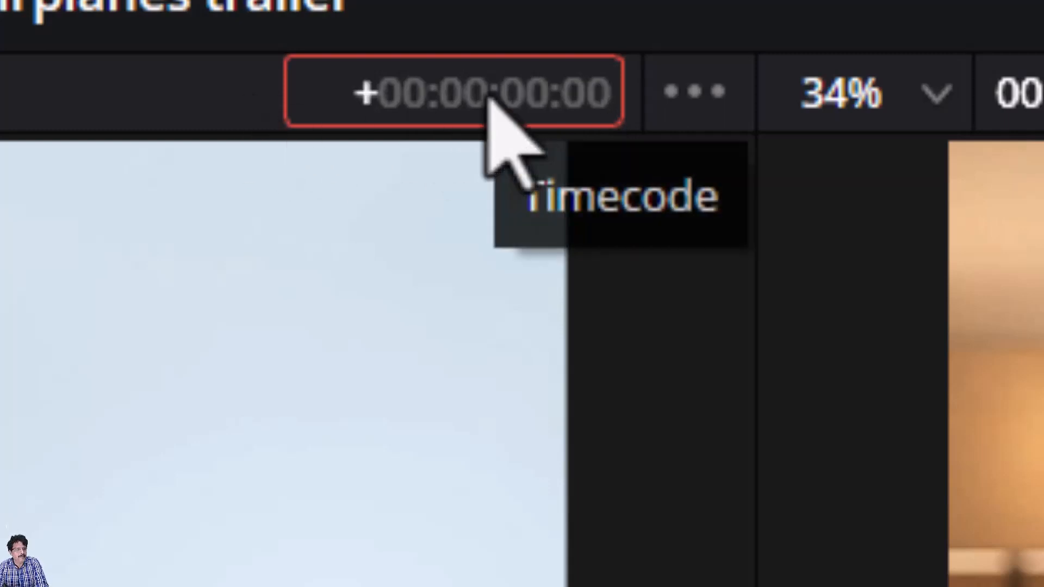
text(500)
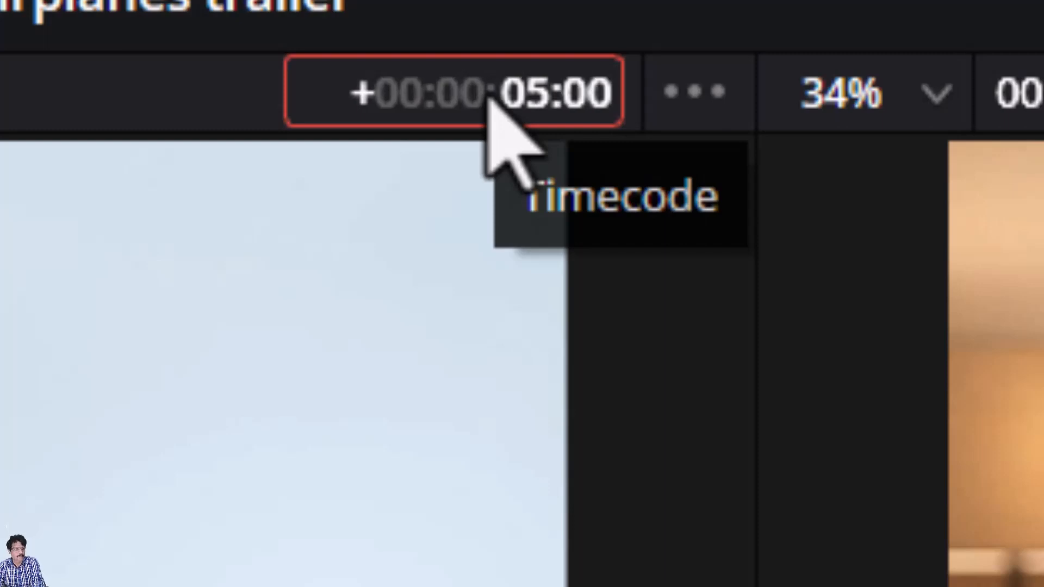
key(Return)
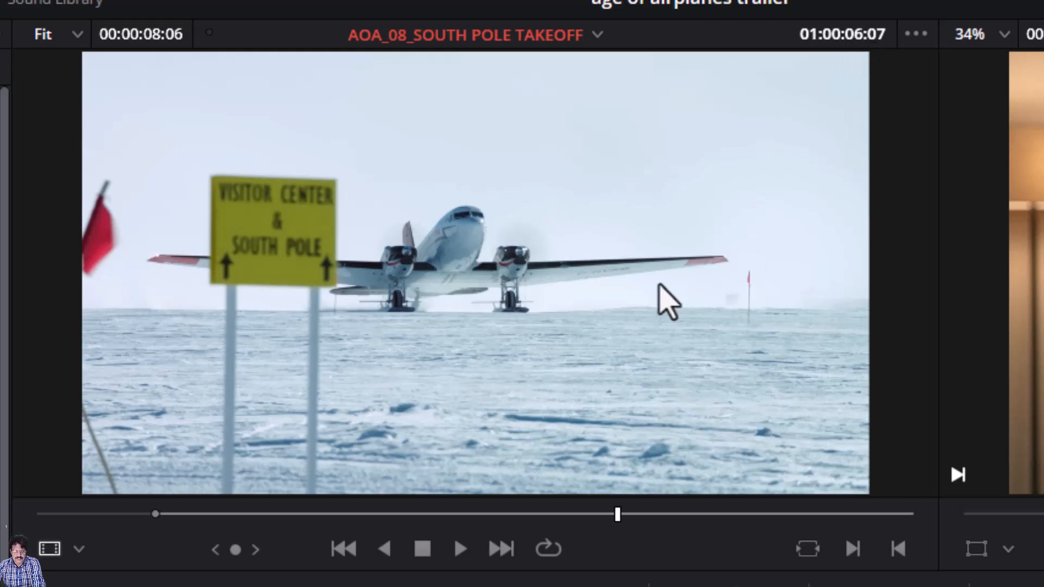
key(o)
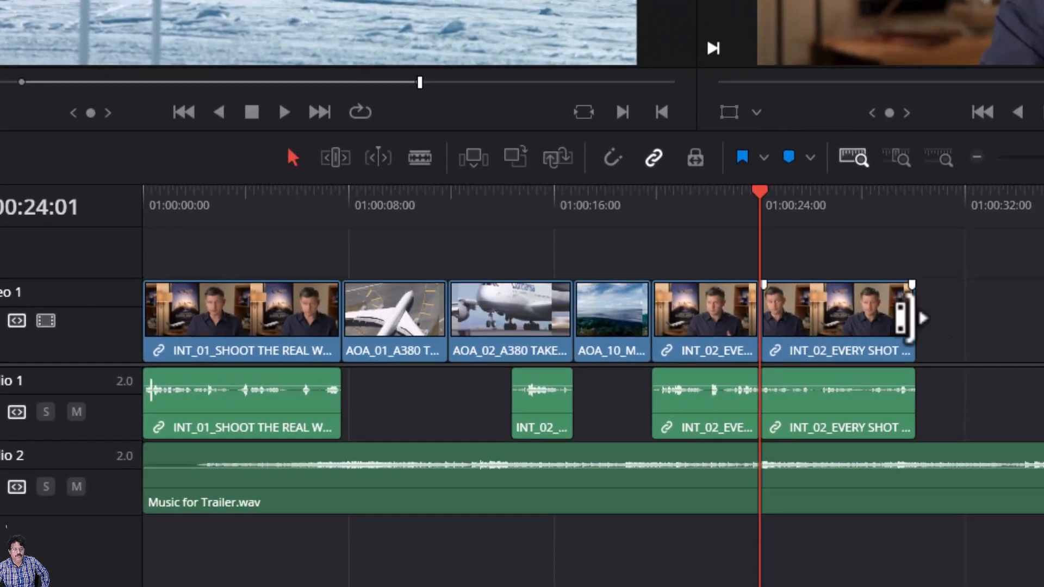
- Overwrite the five-second South Pole takeoff range onto Video 1 over the last INT_02 interview clip
click(511, 157)
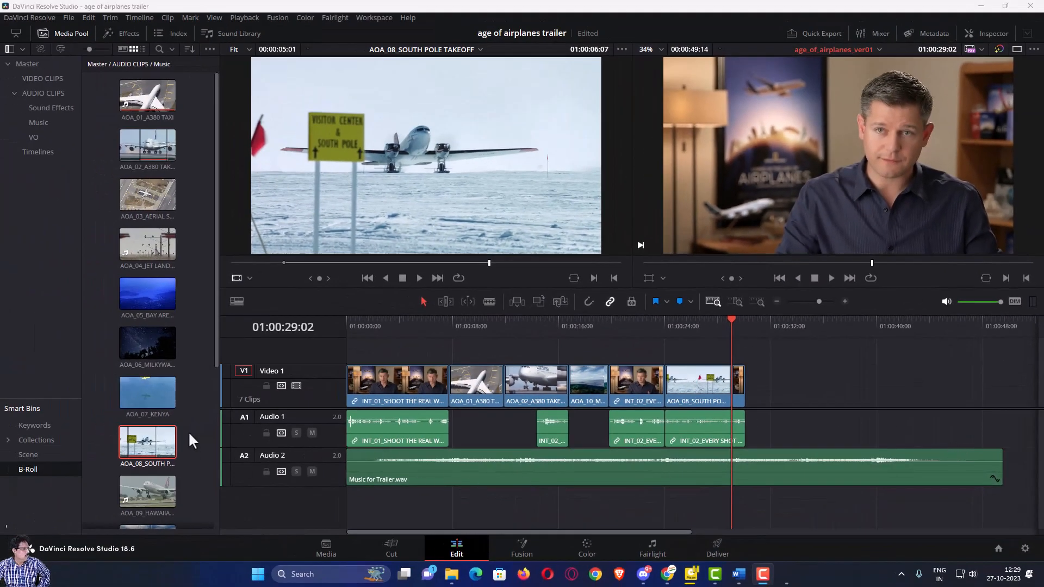
drag(215, 360, 218, 403)
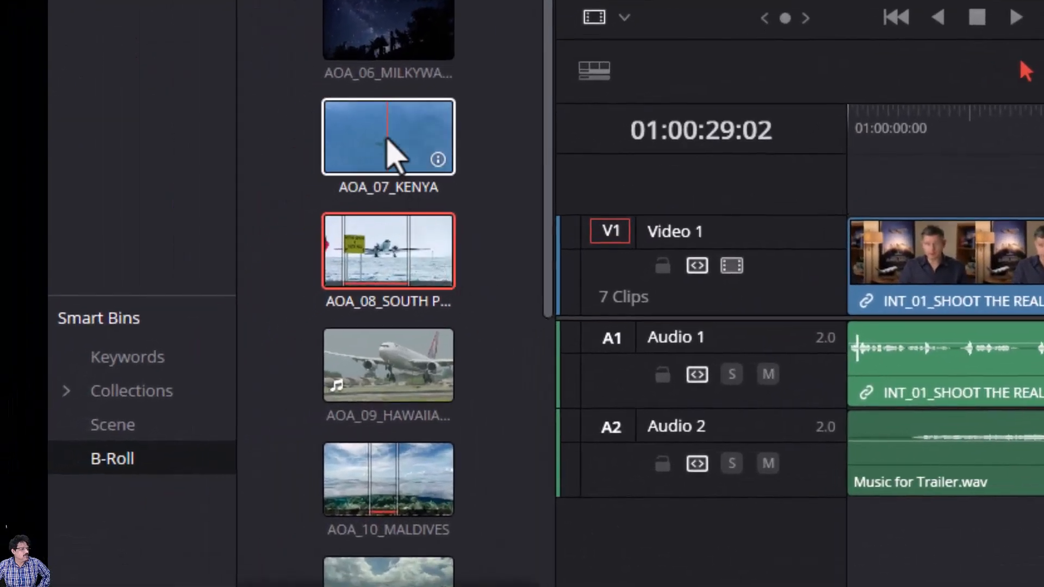
- In the B-Roll bin, select AOA_07_KENYA and Ctrl-add AOA_11 St Maarten to the selection
click(387, 142)
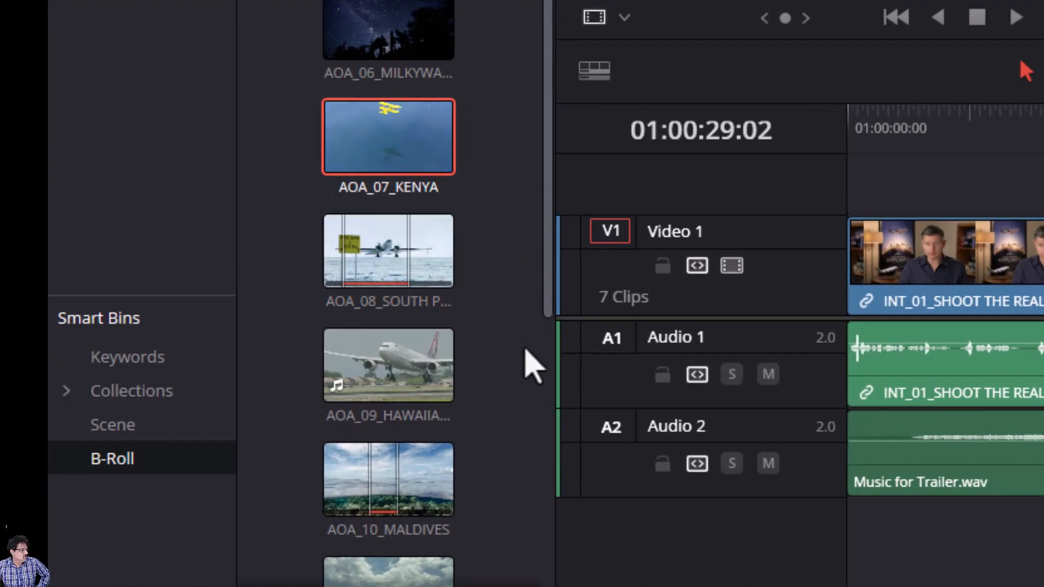
drag(547, 301, 543, 506)
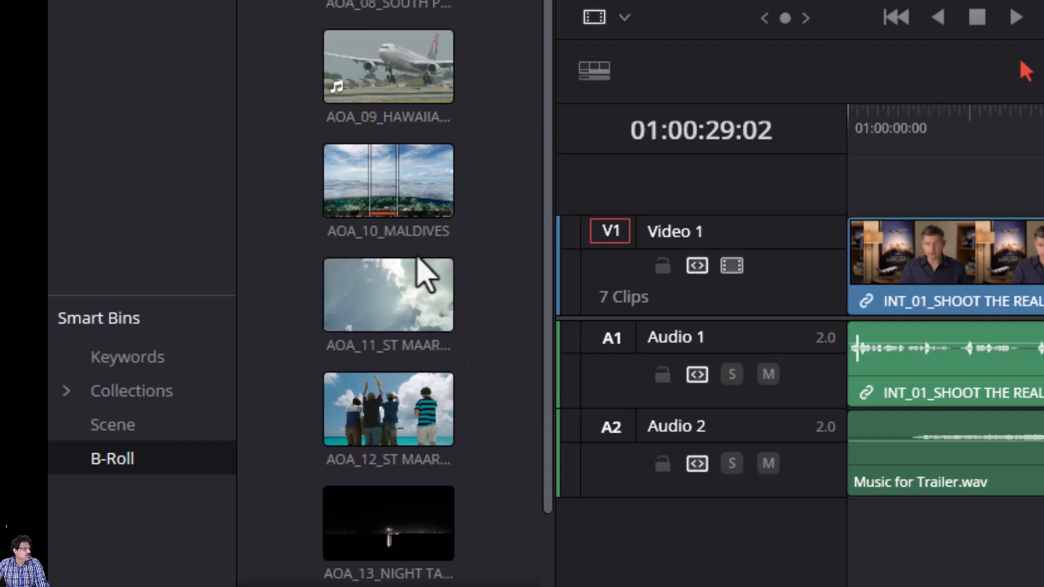
click(392, 314)
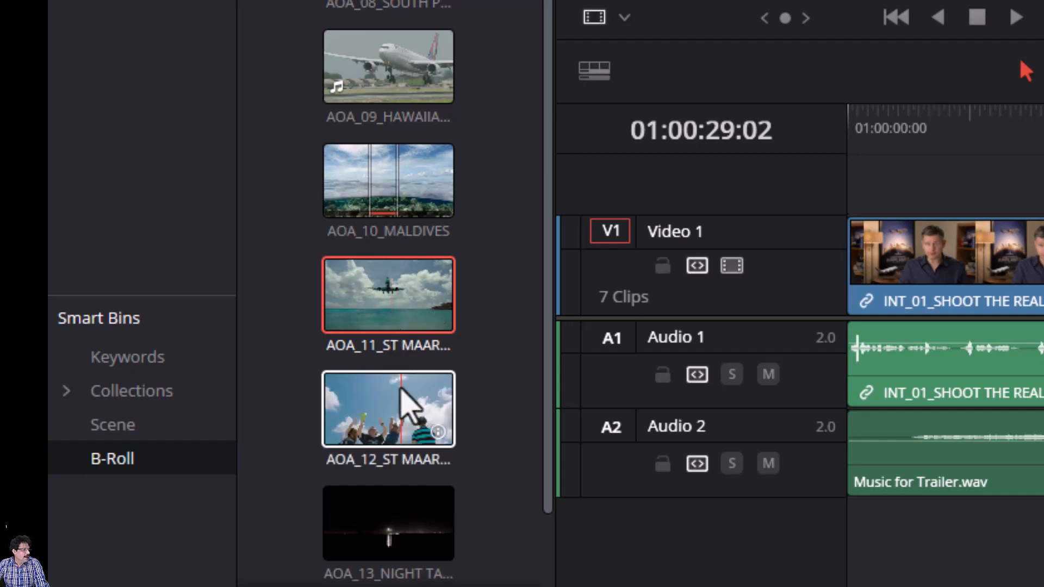
scroll(408, 401, down, 2)
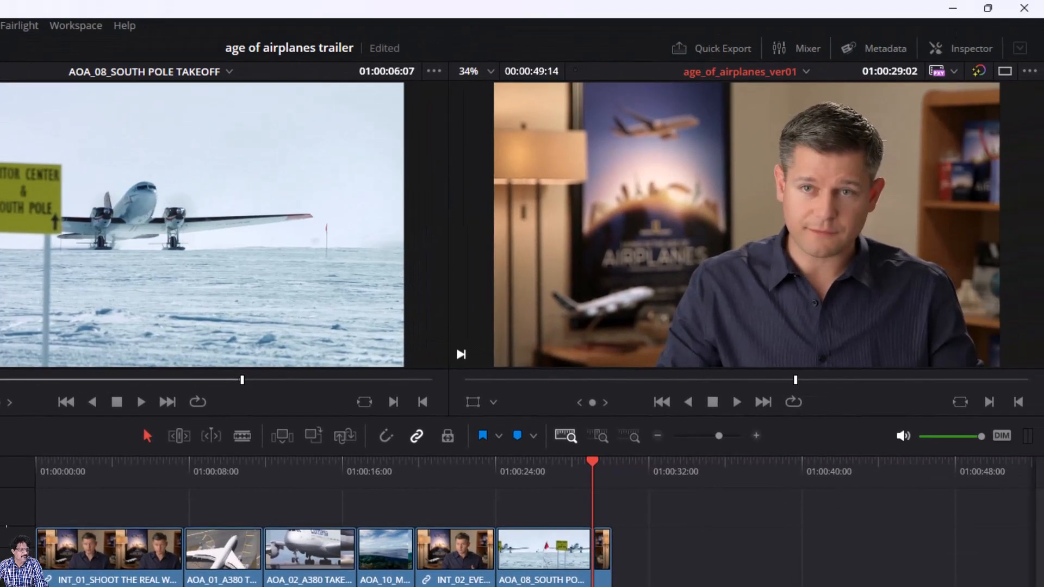
- Append KENYA, ST MAARTEN LANDING and AERIAL ALASKA to the end of Video 1, then park the playhead near 01:00:29
drag(1, 516, 987, 287)
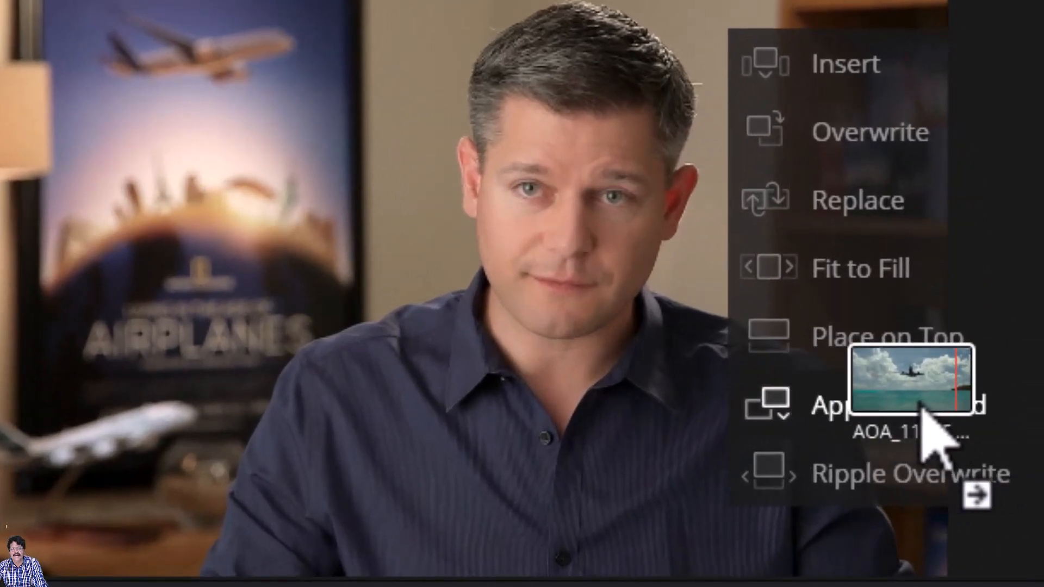
drag(920, 405, 920, 404)
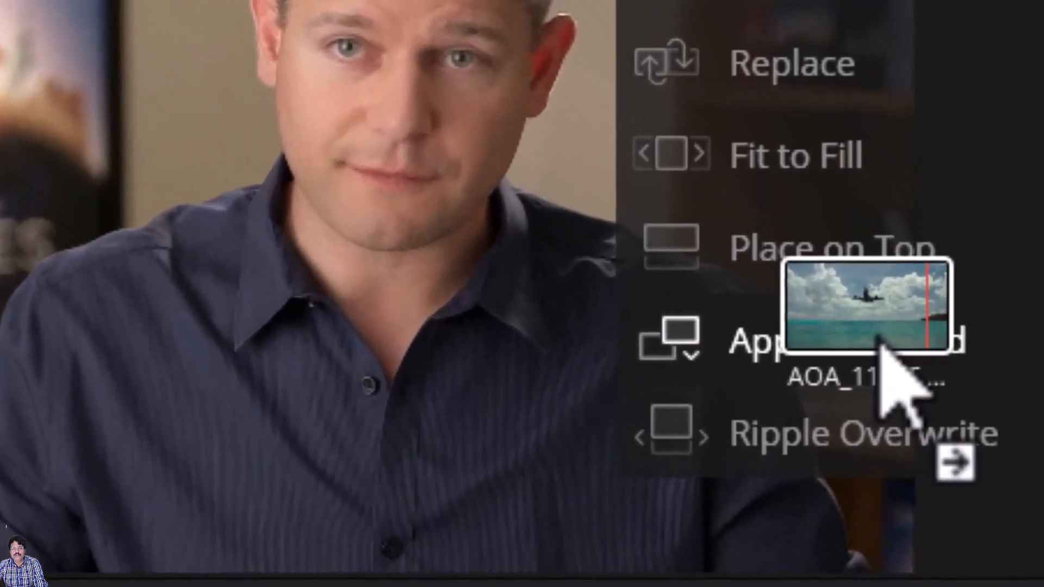
drag(880, 342, 883, 346)
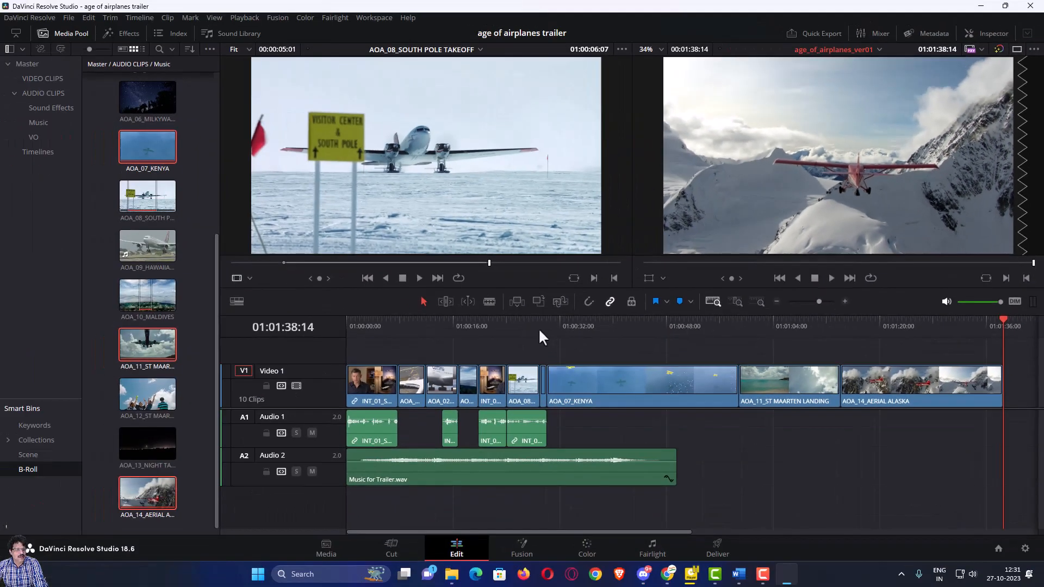
drag(543, 330, 561, 333)
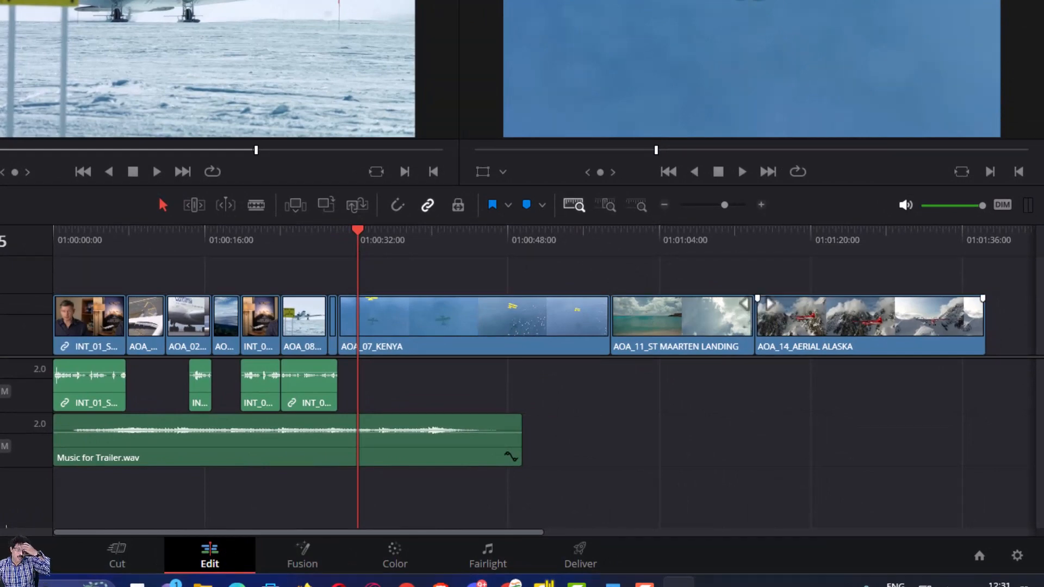
drag(523, 243, 517, 246)
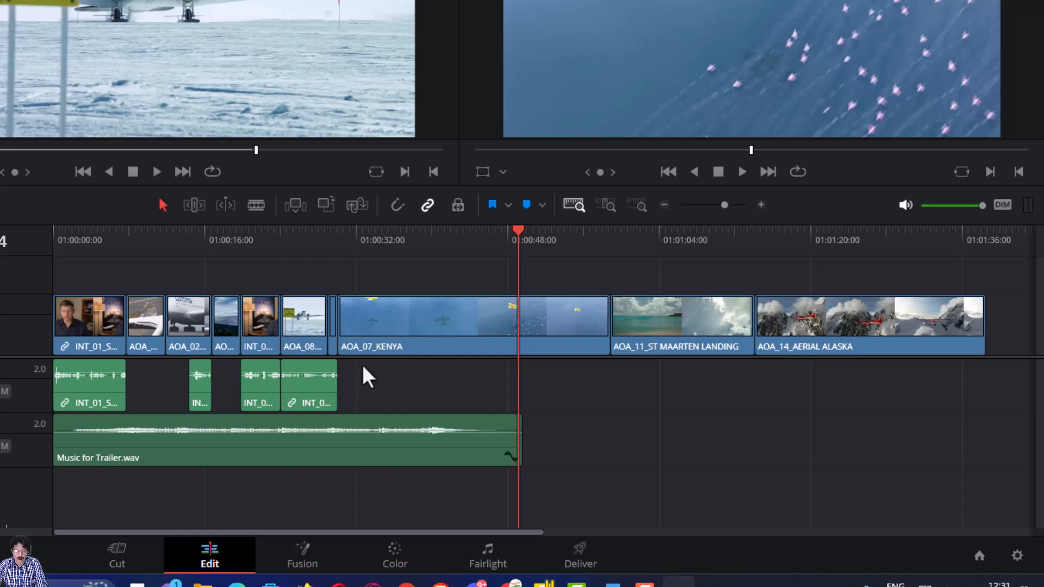
key(Up)
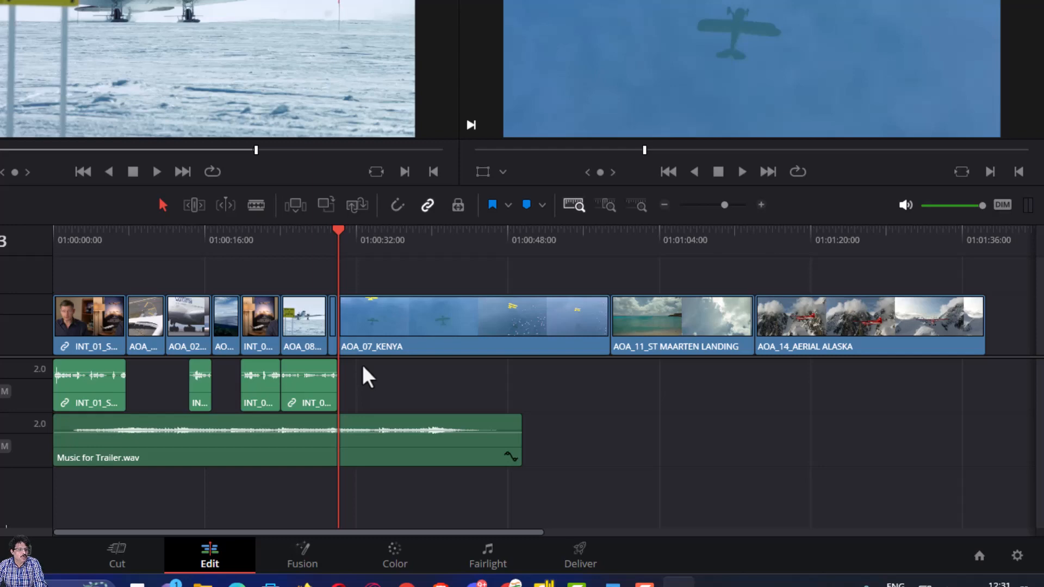
key(Up)
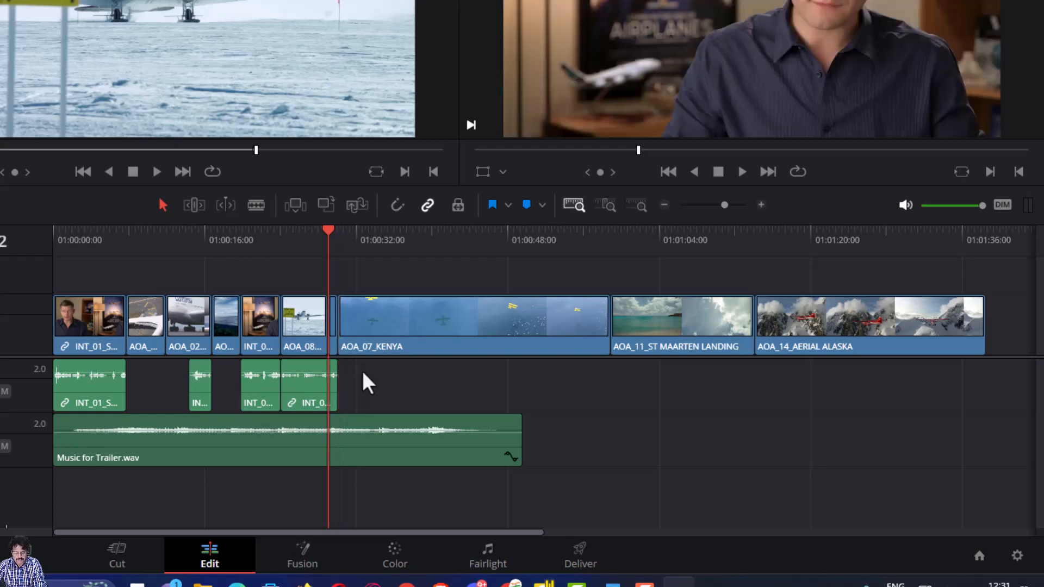
scroll(362, 373, up, 10)
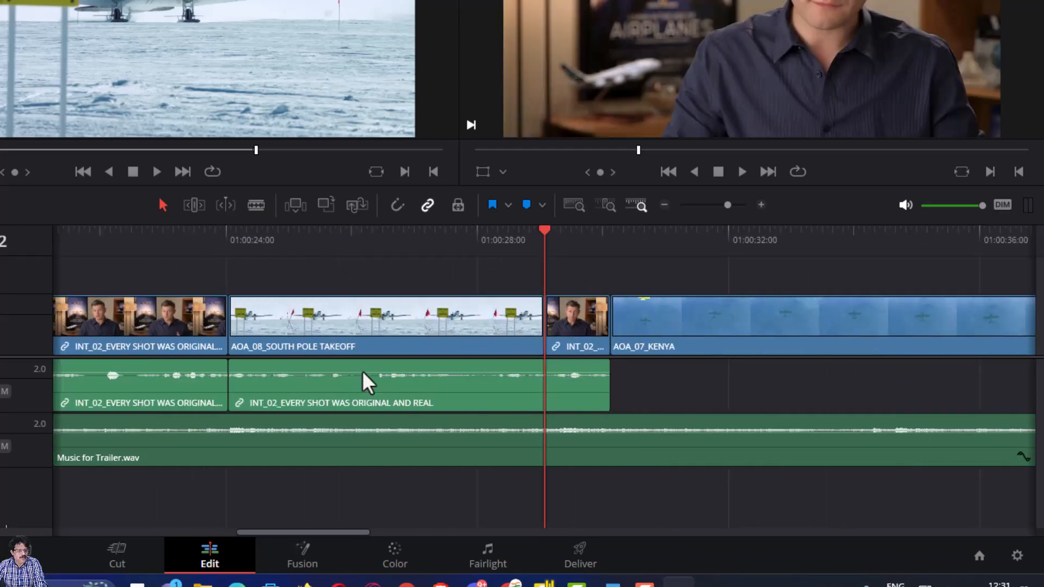
- Turn on snapping and blade the Audio 1 interview audio exactly at the playhead
scroll(363, 372, up, 1)
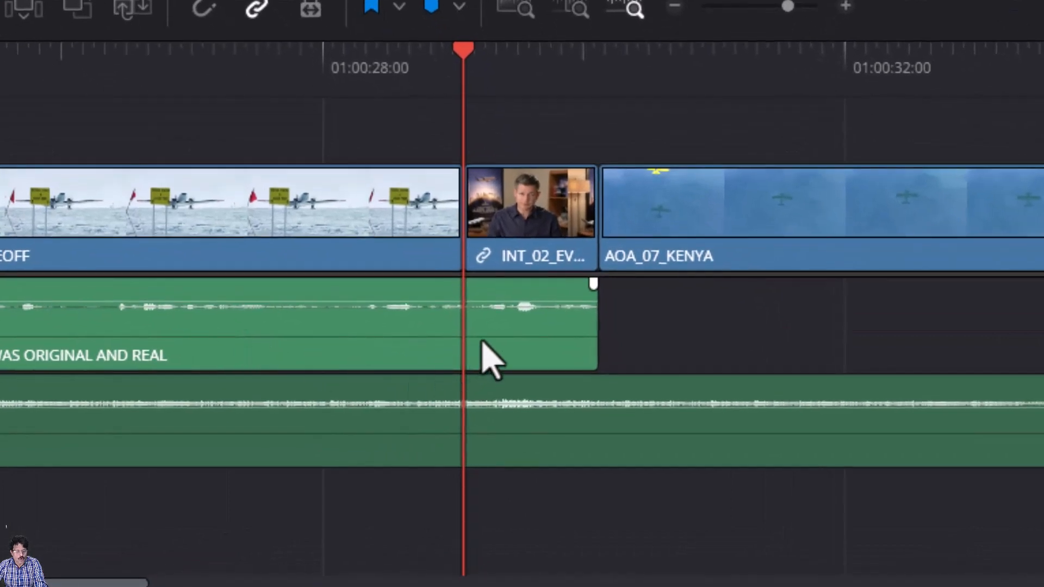
key(b)
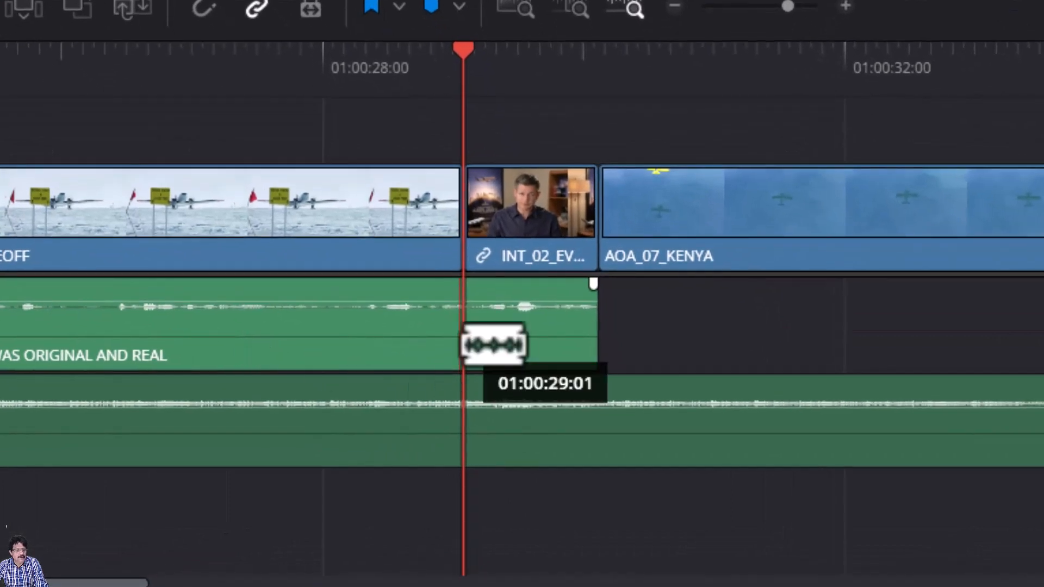
click(461, 344)
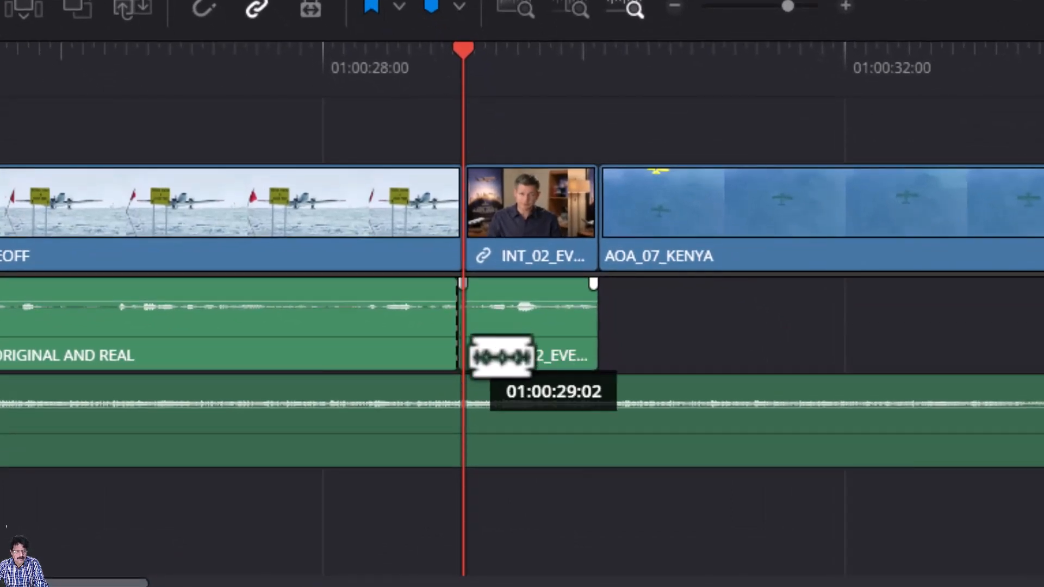
key(a)
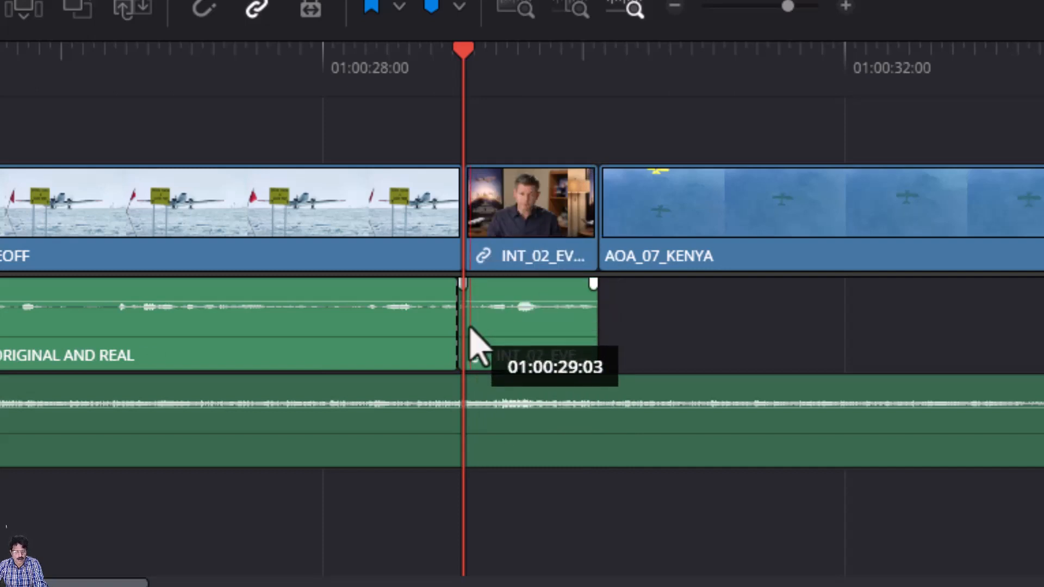
key(ctrl+z)
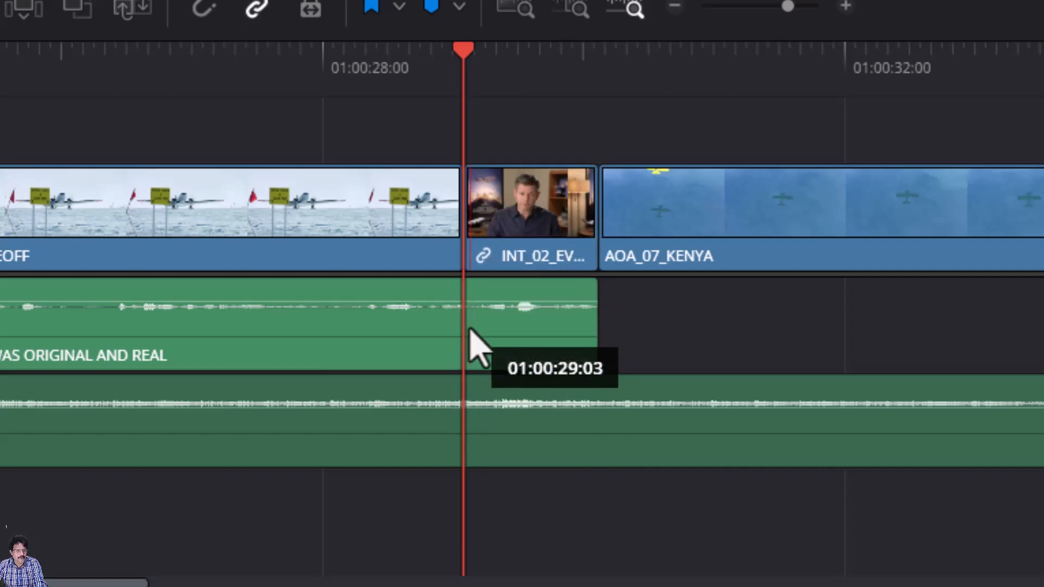
click(212, 12)
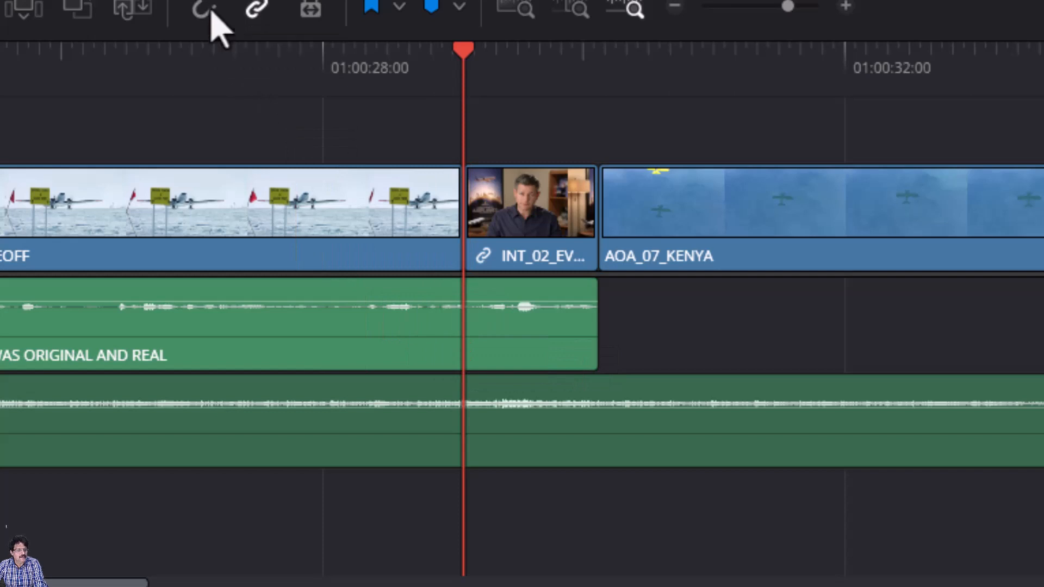
click(463, 356)
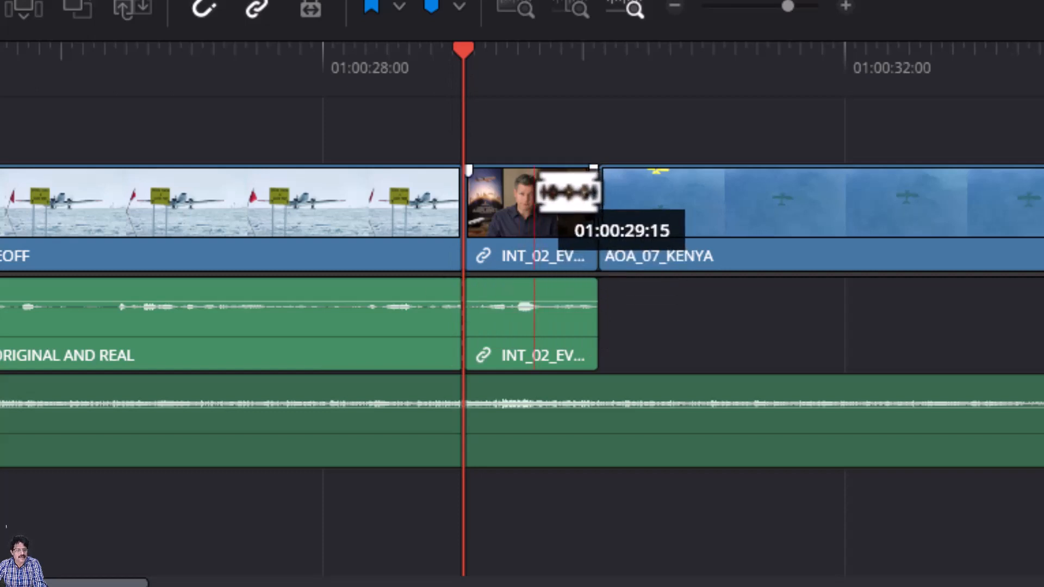
key(a)
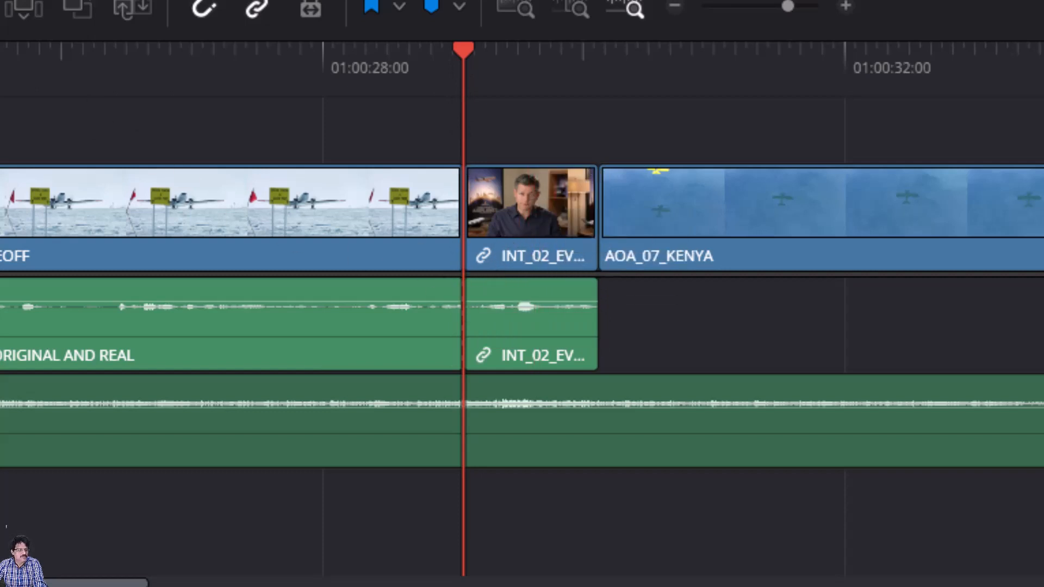
- Ripple delete the short INT_02 clip with its audio and zoom to the full timeline
click(529, 219)
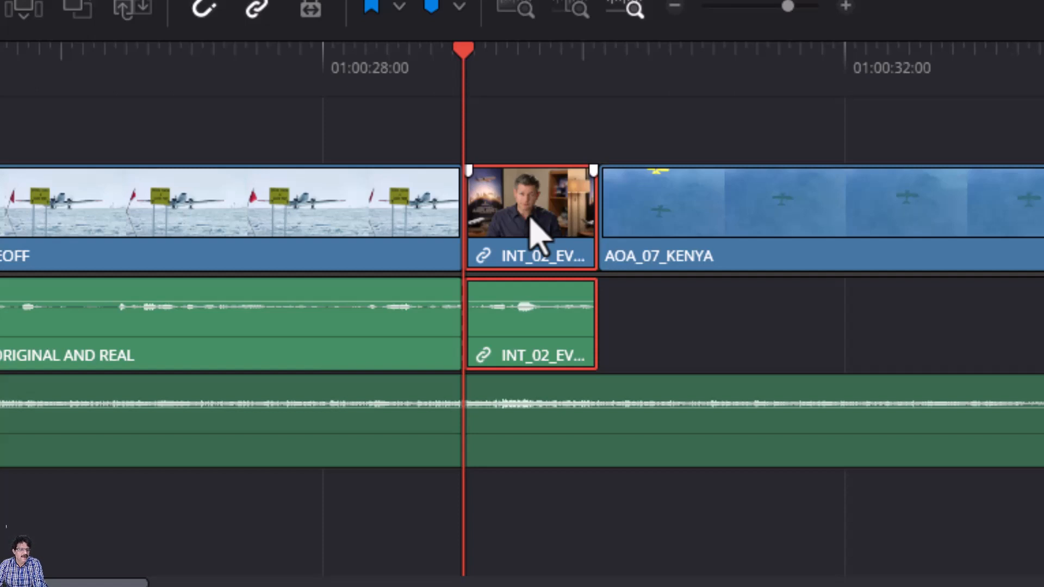
key(Delete)
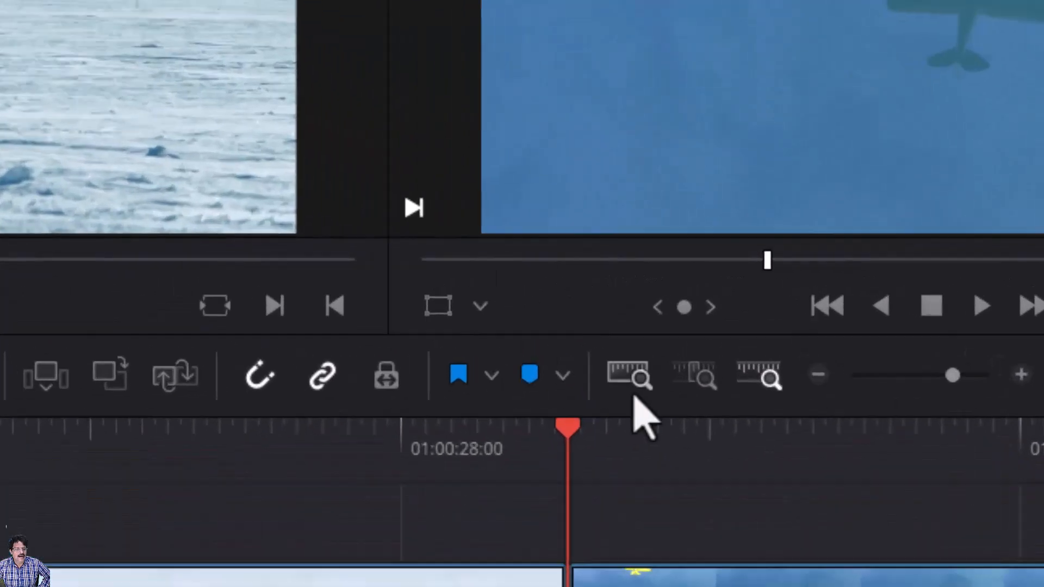
click(616, 407)
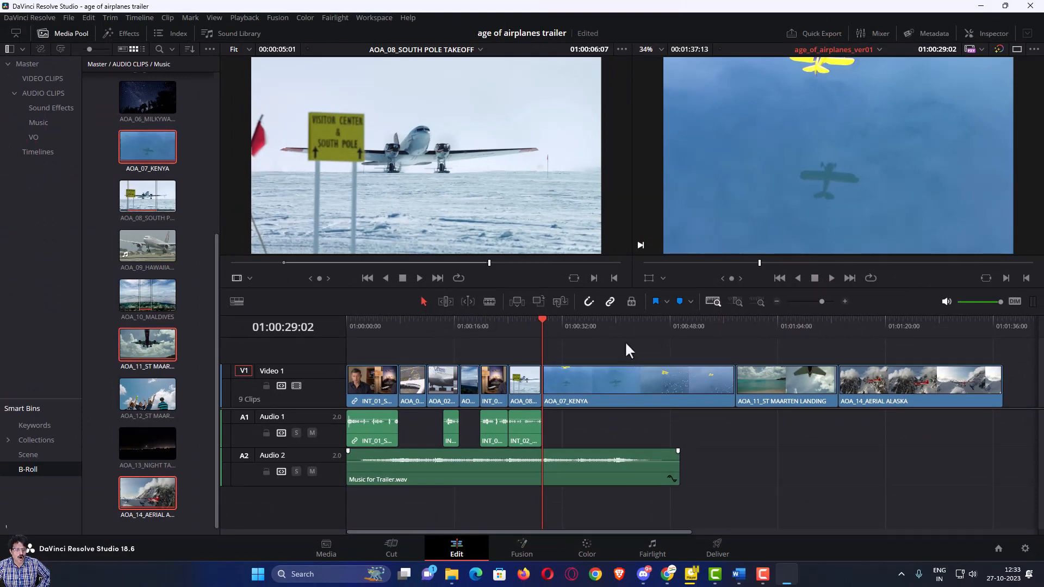
- Change the KENYA, ST MAARTEN and ALASKA clips' duration to the 5s preset
drag(621, 338, 879, 379)
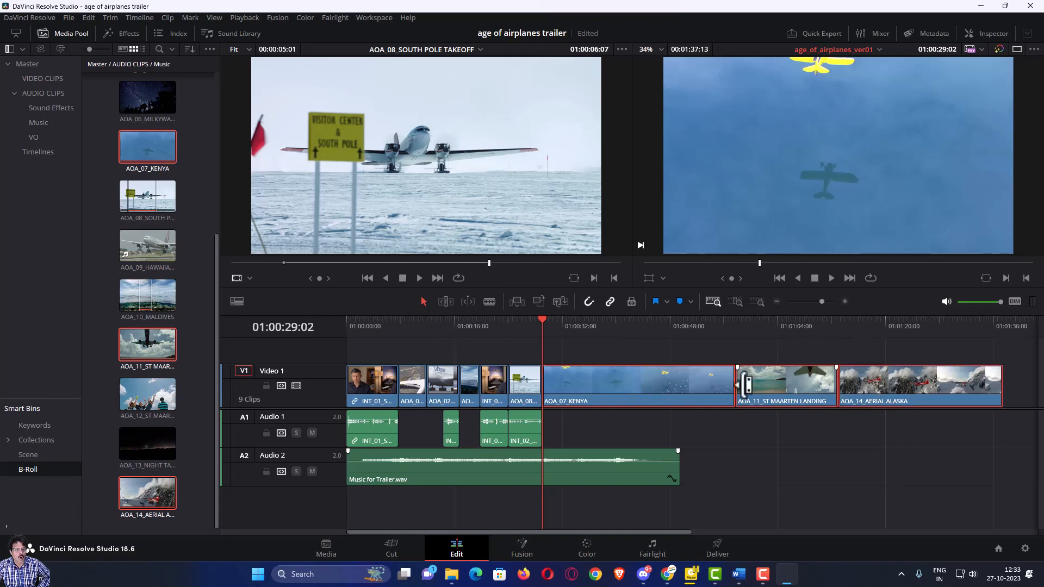
right_click(652, 380)
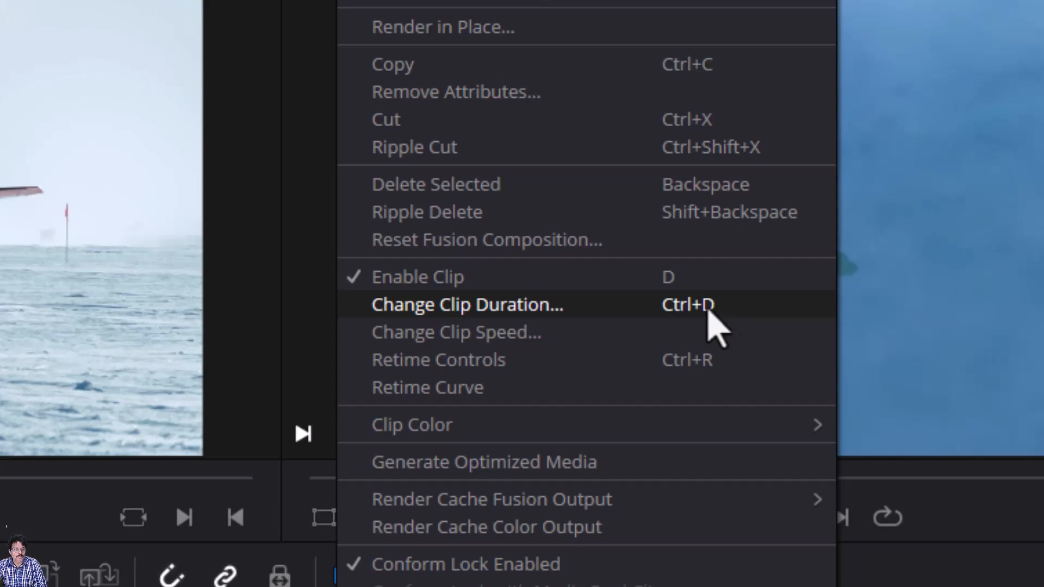
click(708, 310)
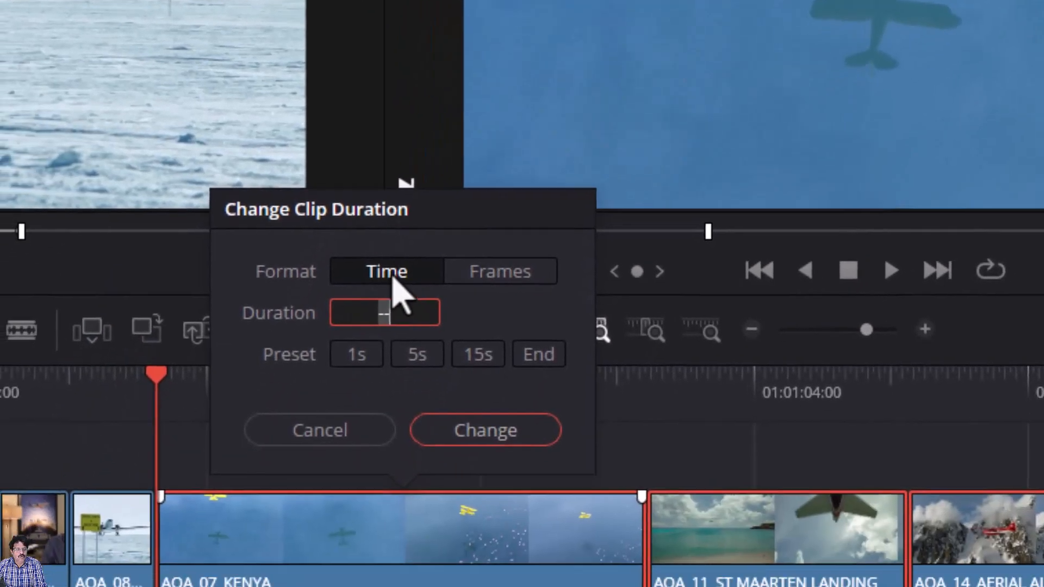
click(423, 363)
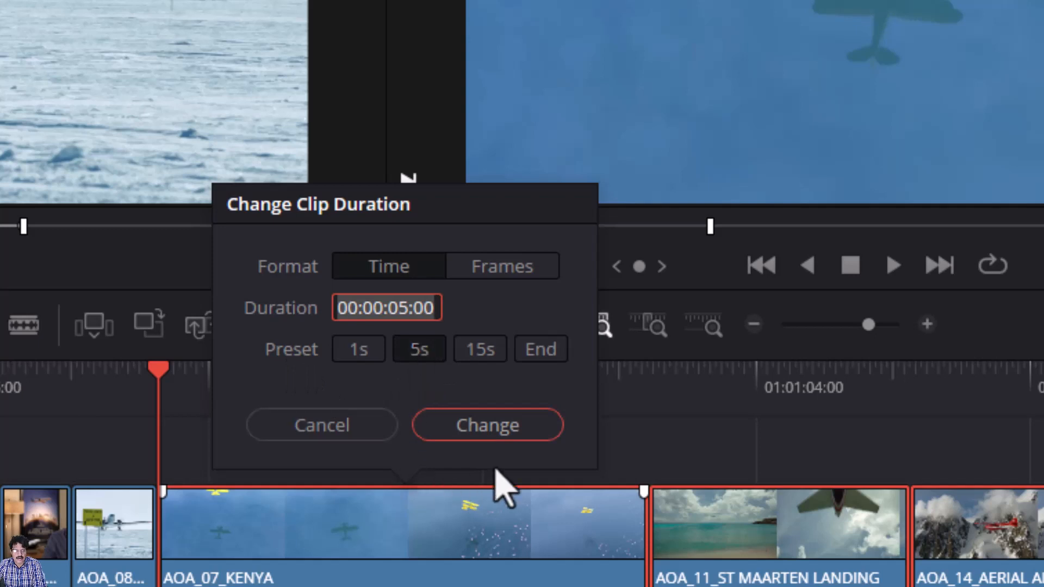
click(503, 435)
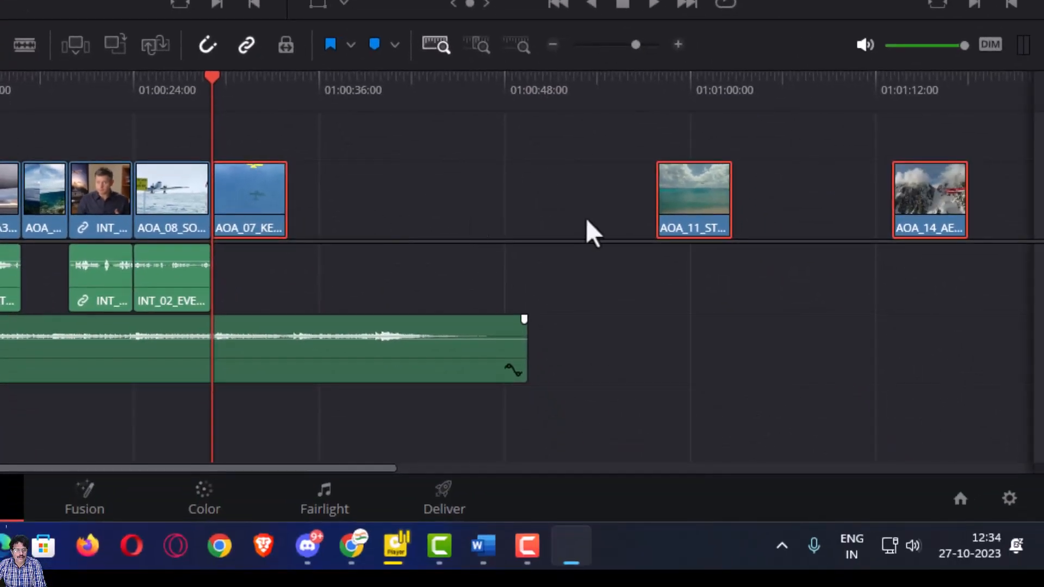
- Ripple delete the gaps after AOA_07_KENYA and before AOA_14_AERIAL ALASKA on V1
click(478, 202)
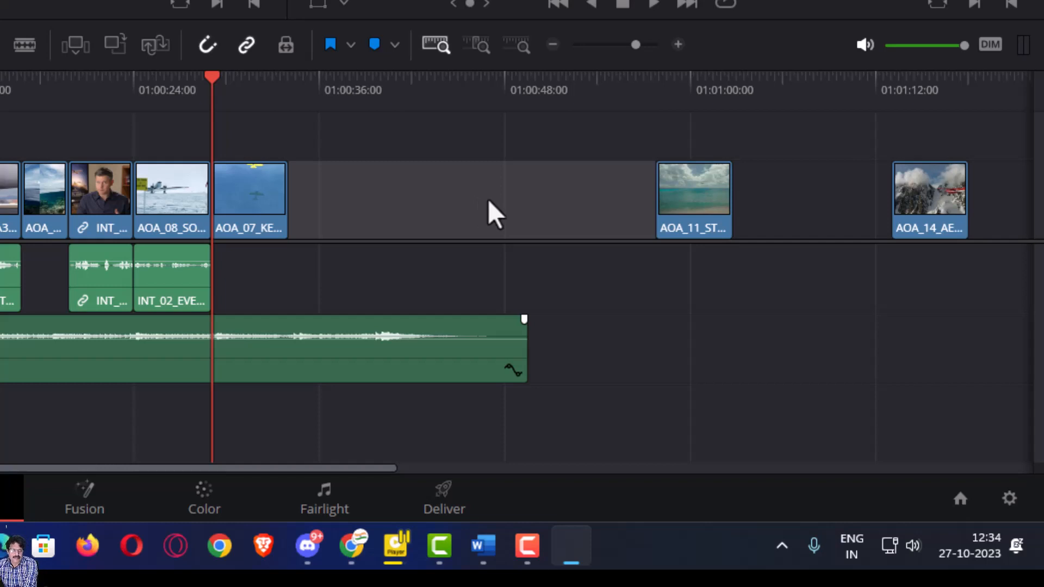
key(Delete)
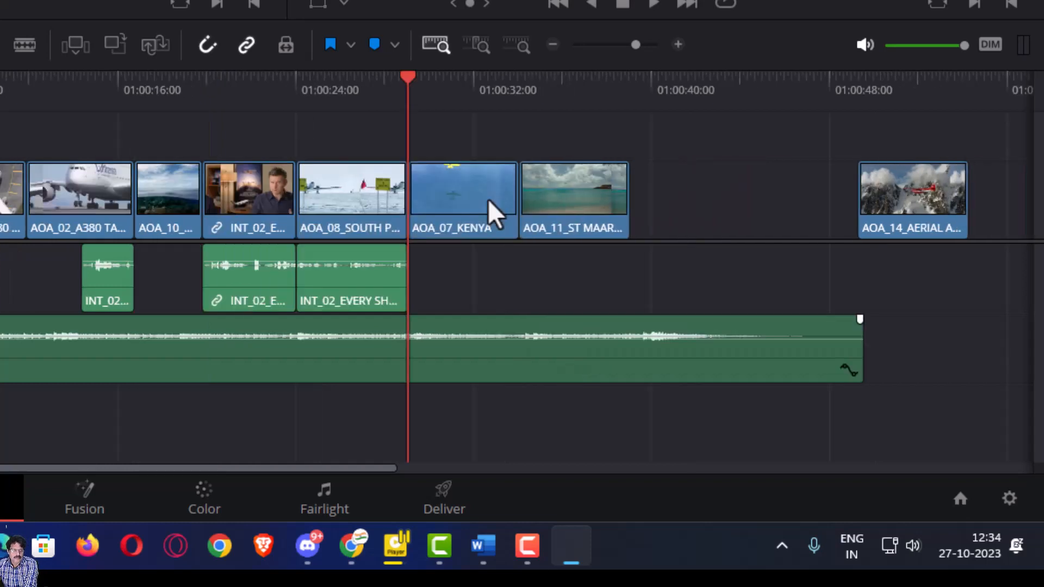
click(709, 199)
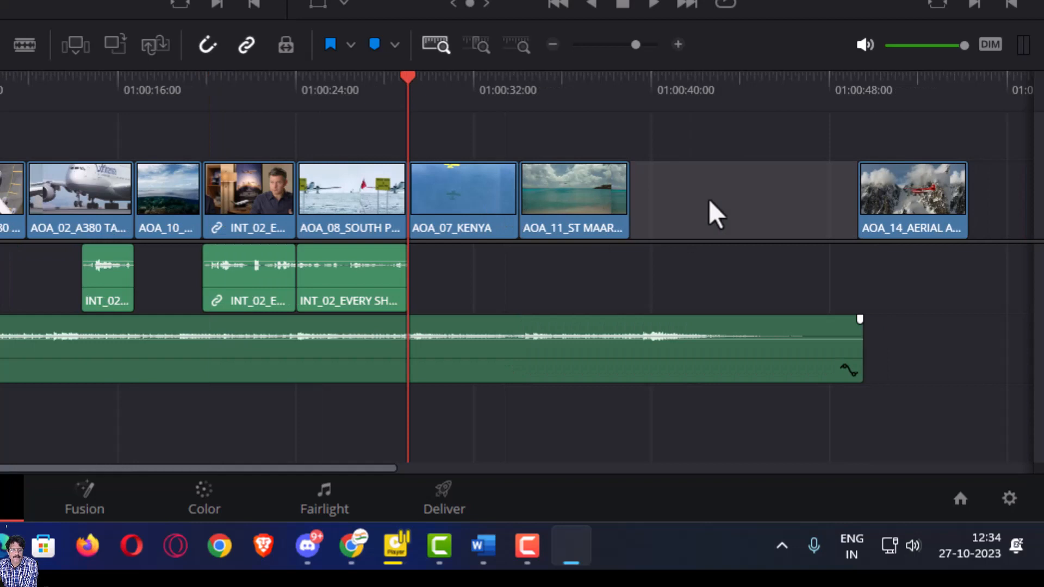
key(Delete)
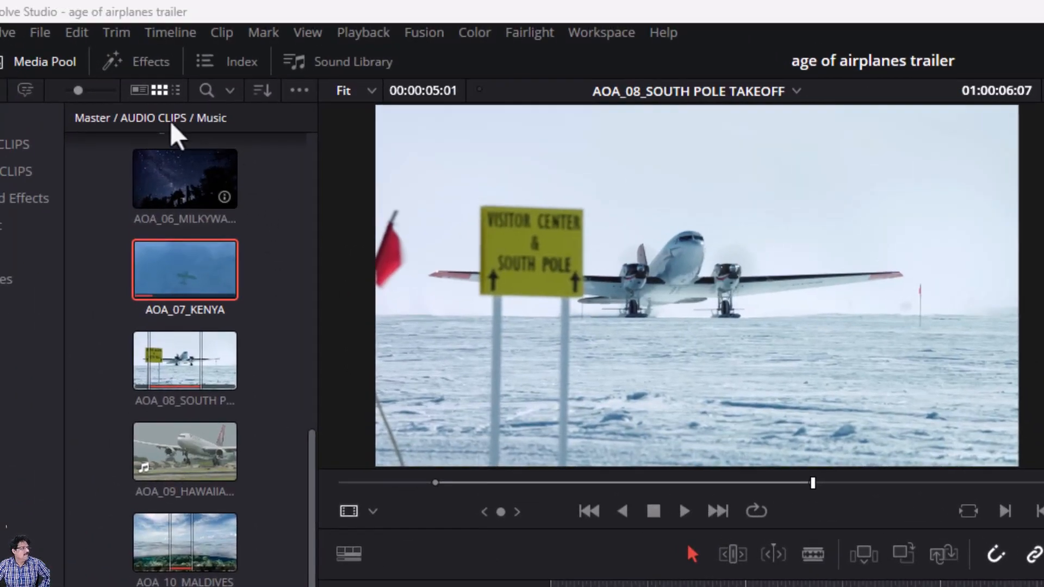
- Undo four edits from the Edit menu, then redo once to re-remove the INT_02 interview clip
click(82, 35)
click(82, 56)
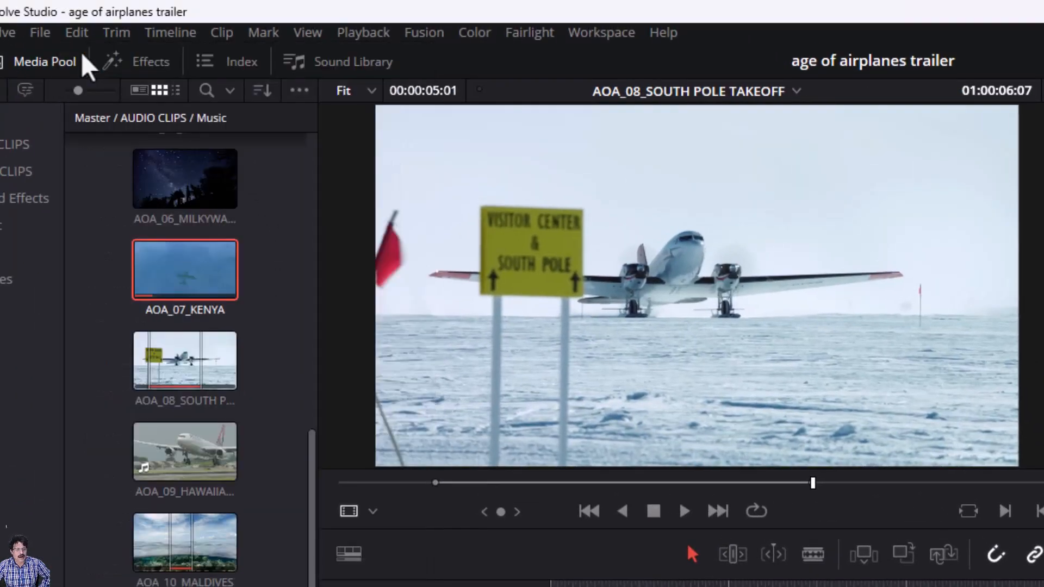
click(76, 34)
click(83, 56)
click(76, 34)
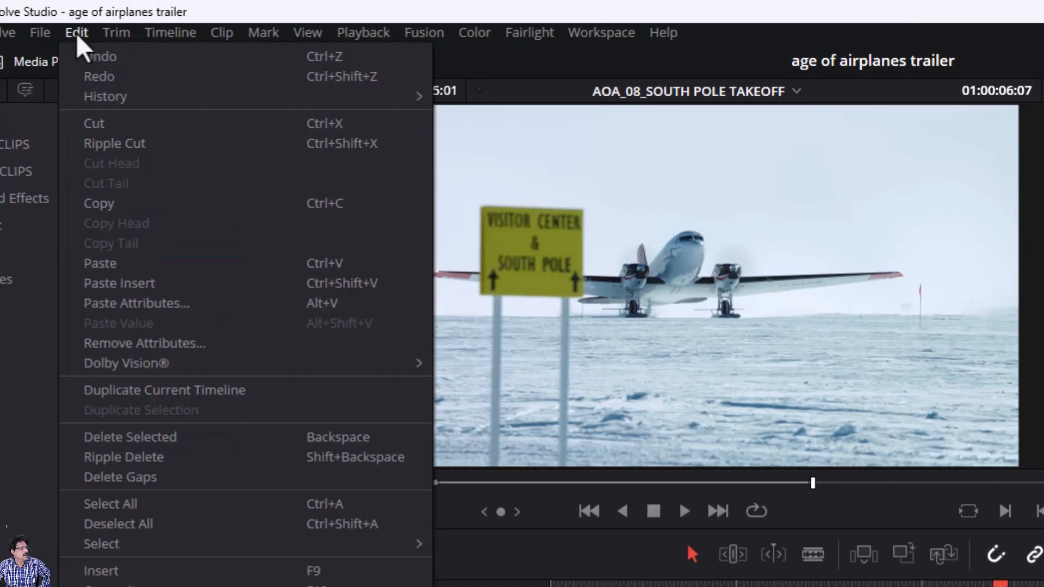
click(83, 56)
click(77, 33)
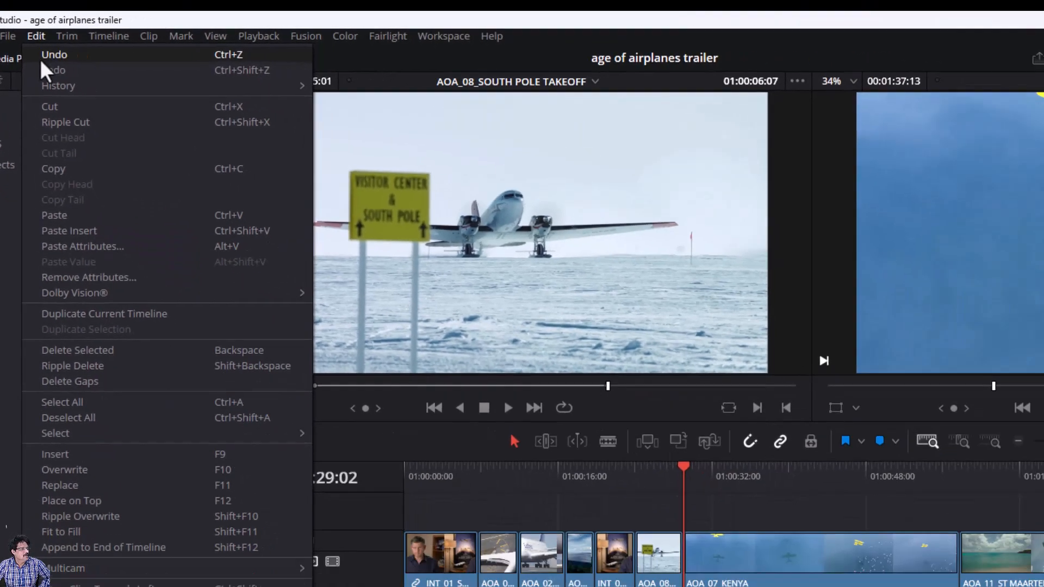
click(43, 59)
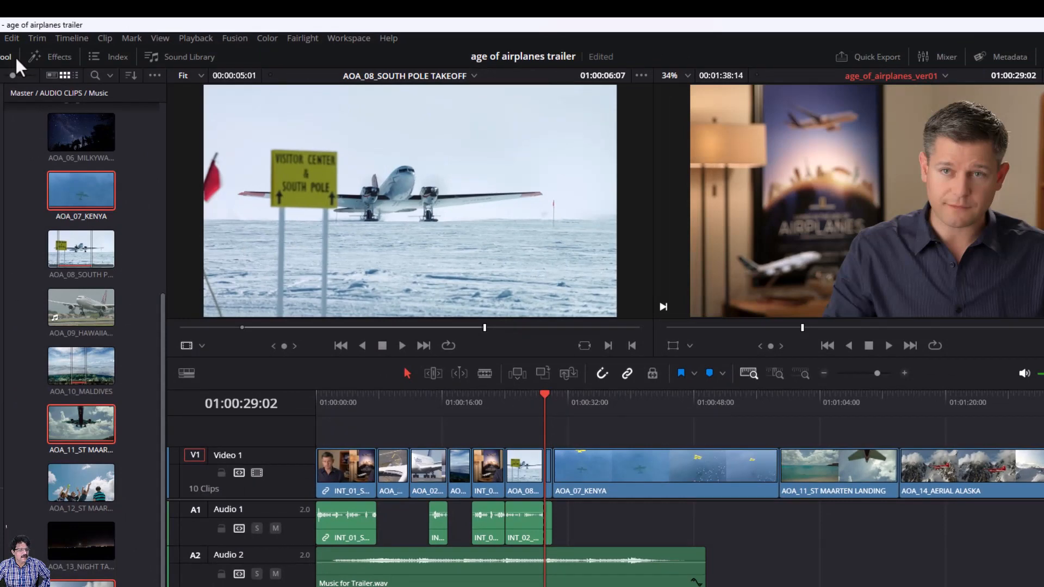
click(12, 38)
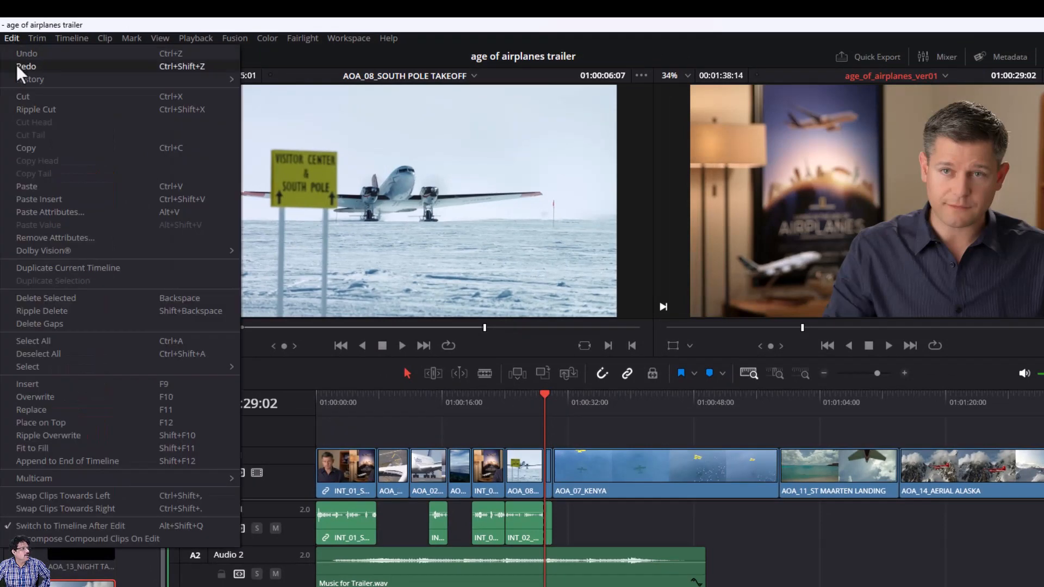
click(17, 66)
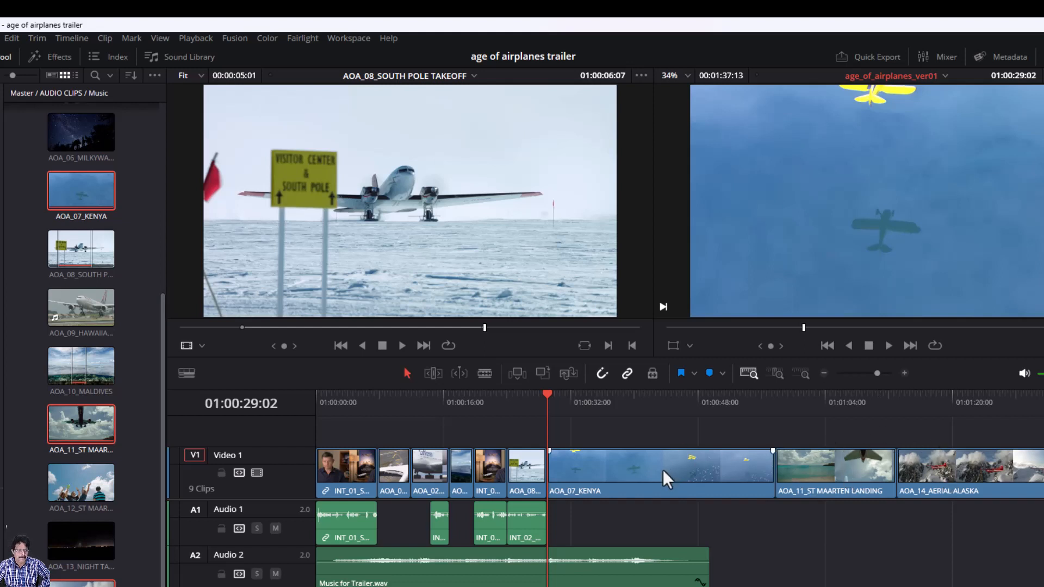
- In Trim Edit mode, set KENYA, ST MAARTEN and ALASKA to 5 seconds each, back to back
drag(640, 425, 980, 520)
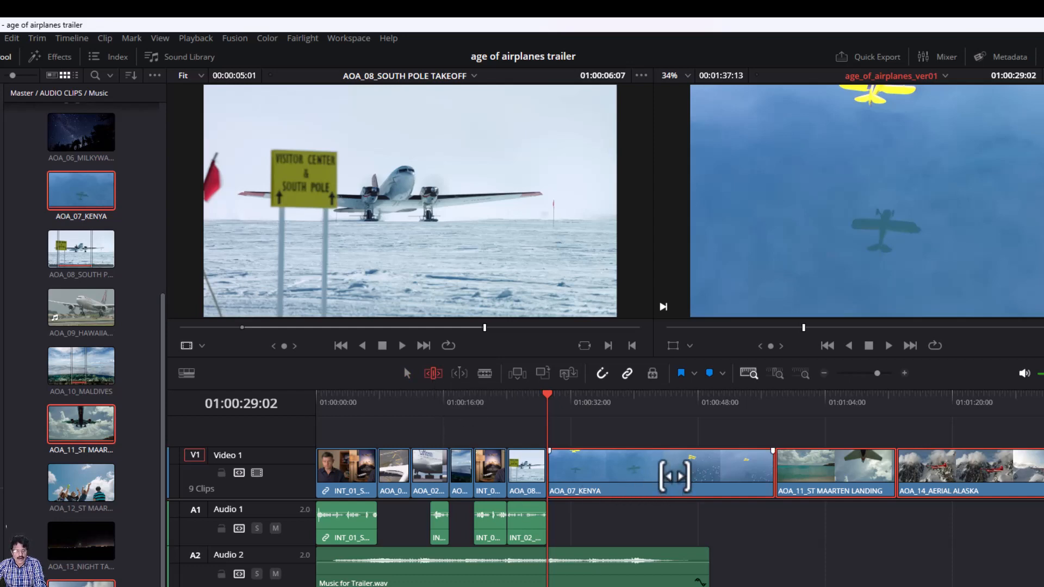
right_click(674, 476)
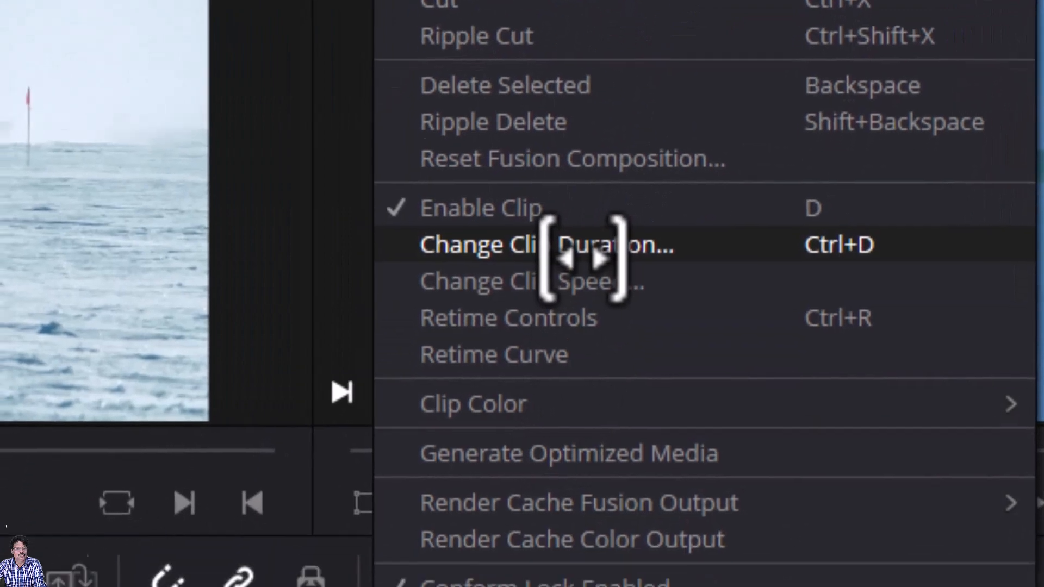
click(580, 295)
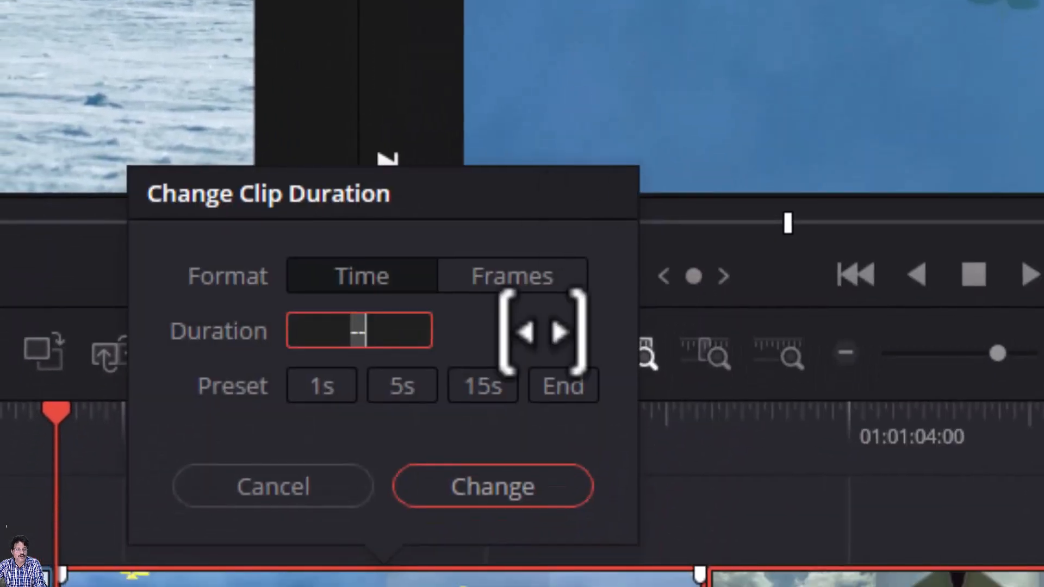
click(407, 387)
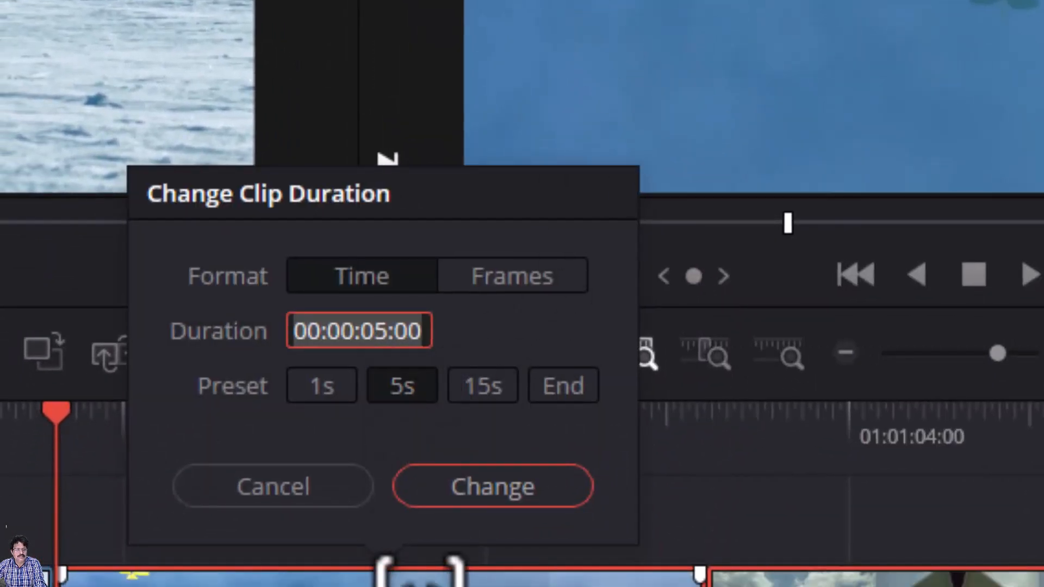
click(488, 492)
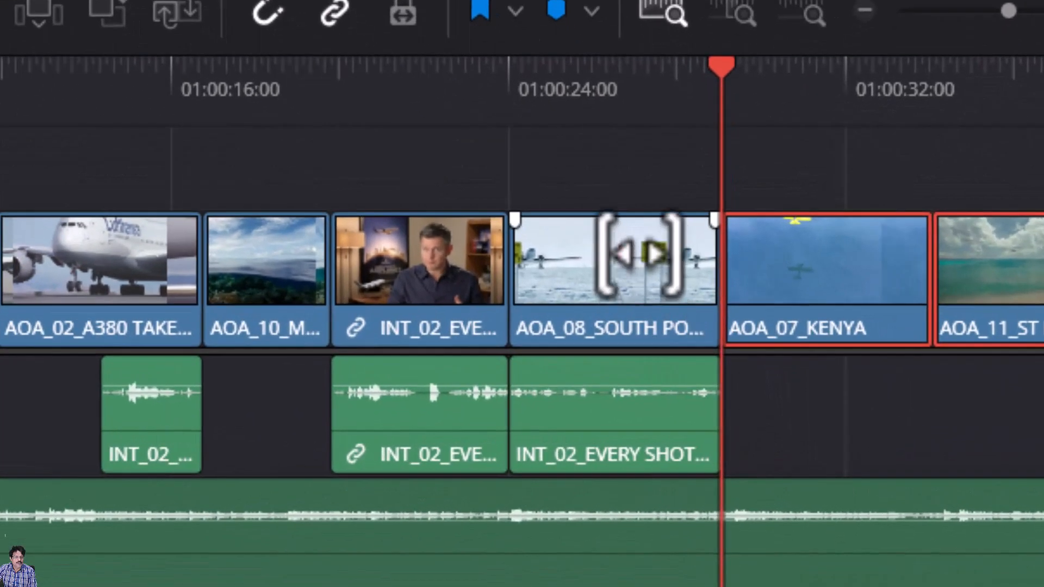
- Zoom in on AOA_08_SOUTH POLE TAKEOFF's head and drag its start edit point to trim it
click(639, 255)
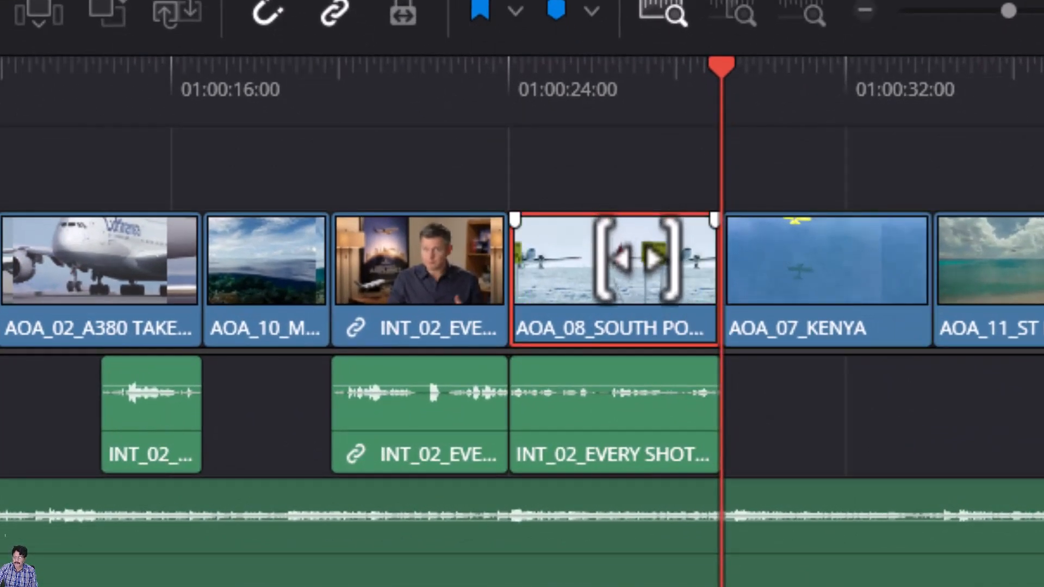
key(Up)
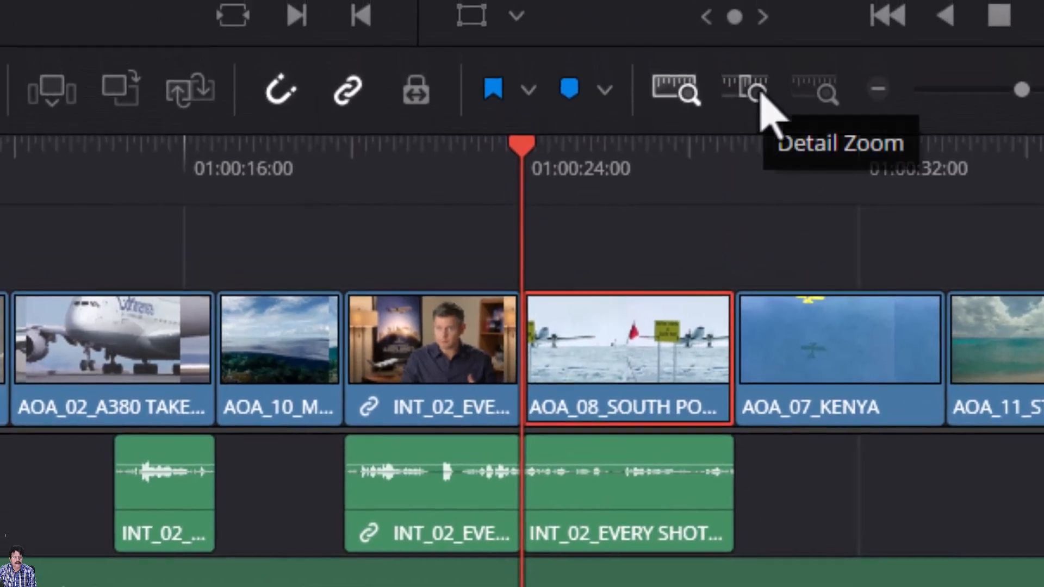
click(760, 93)
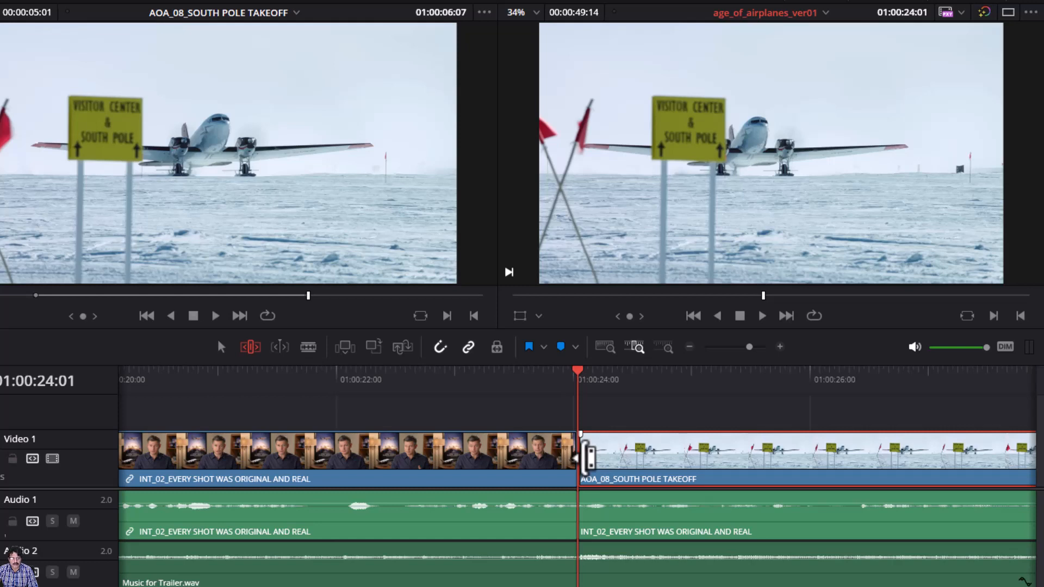
click(585, 458)
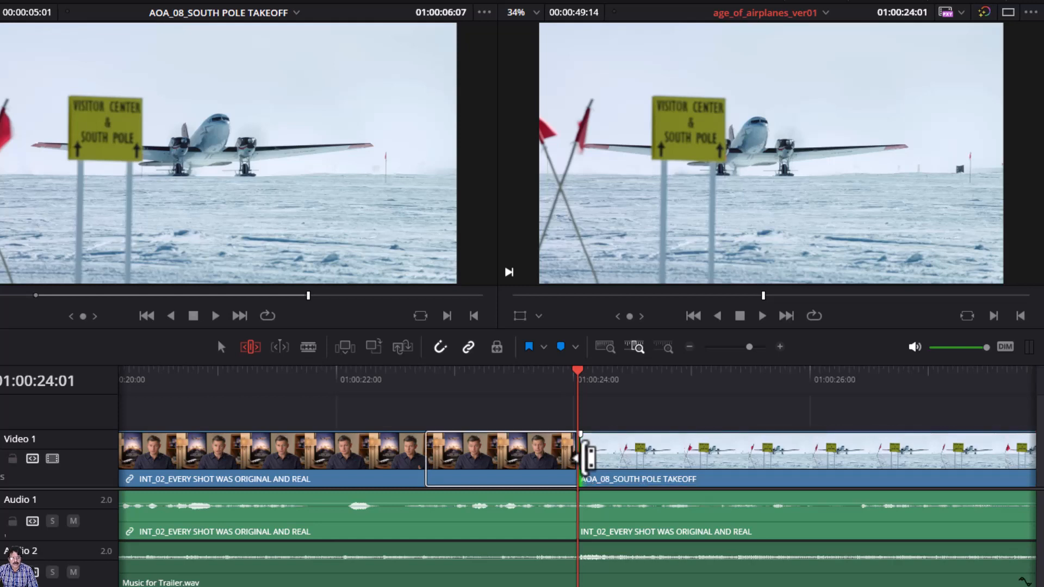
drag(585, 458, 742, 456)
click(587, 457)
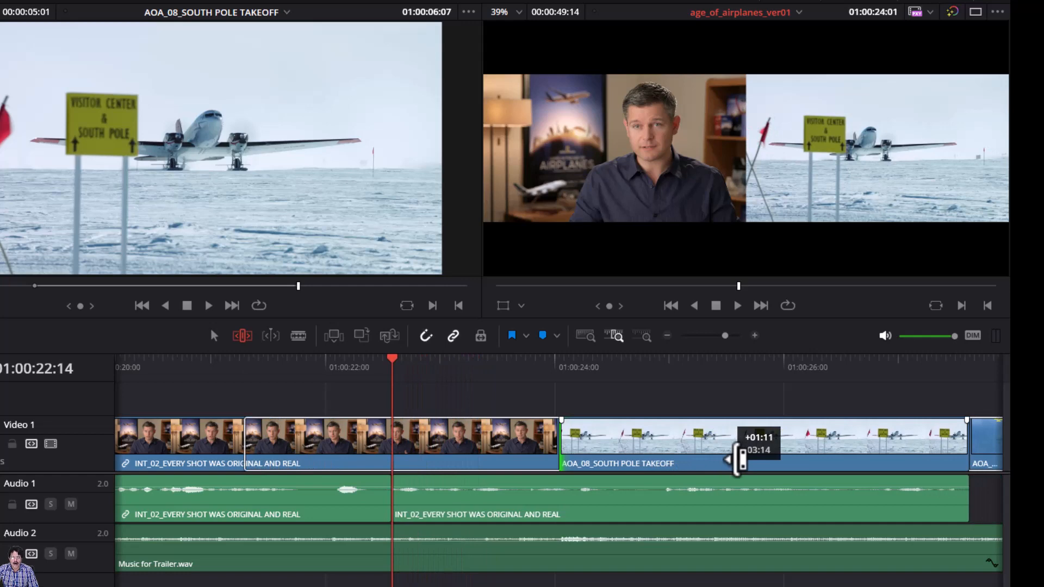
drag(739, 459, 735, 459)
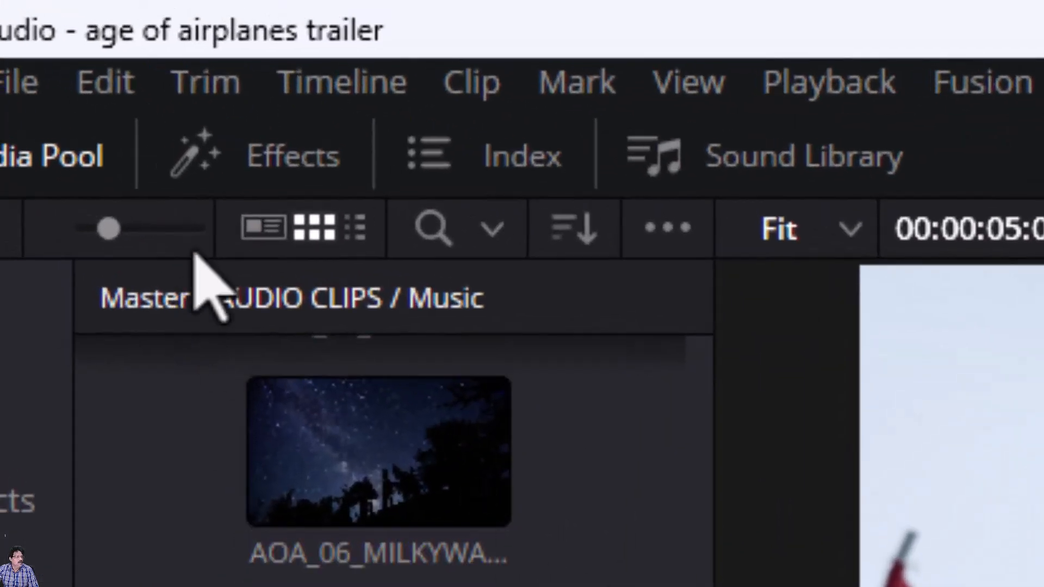
- Undo the South Pole trim and lock the Audio 1 track
click(126, 97)
click(118, 142)
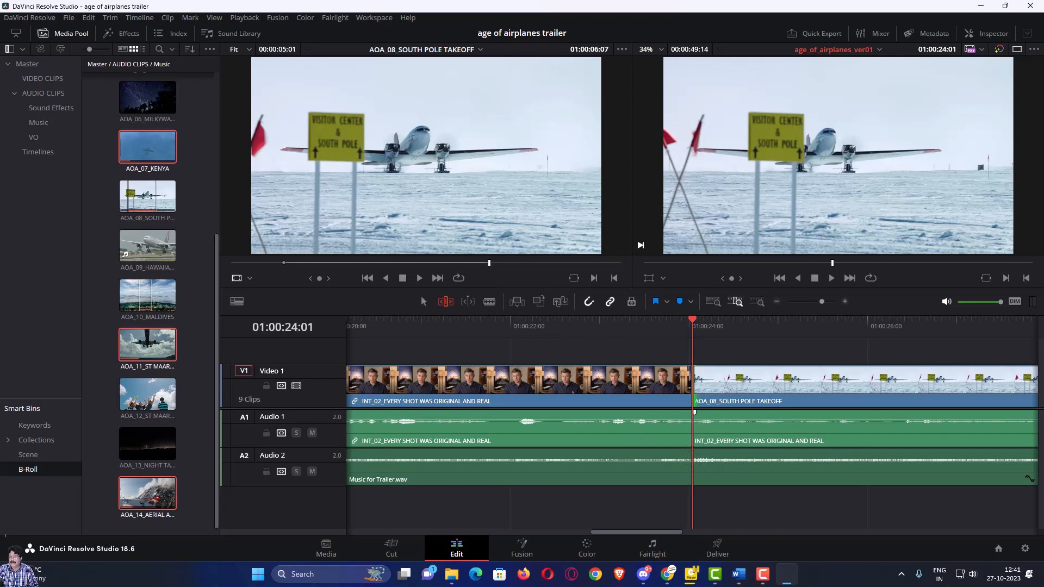
key(F10)
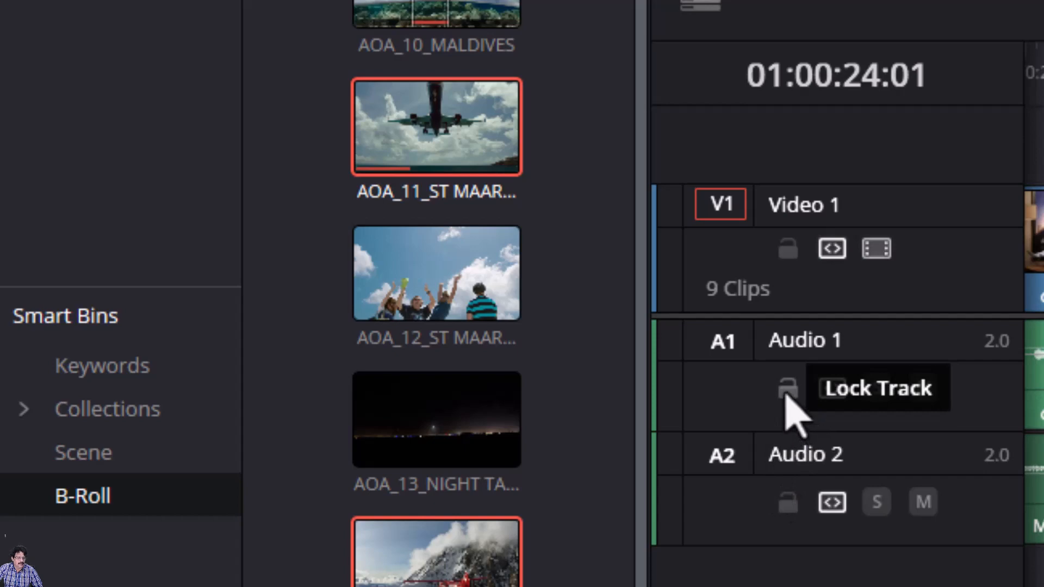
click(786, 390)
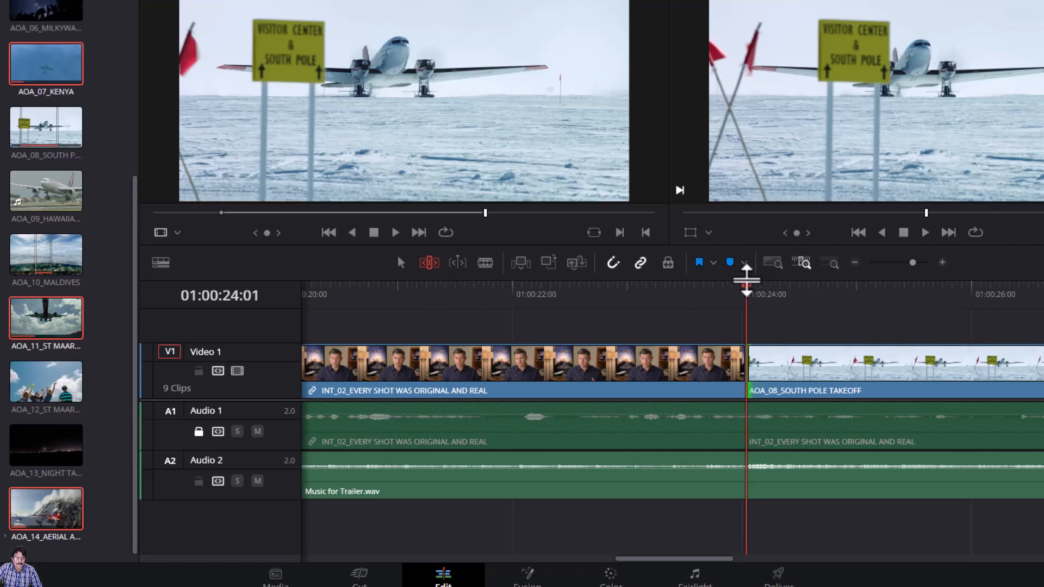
- Park the playhead at AOA_08's start and ripple-trim its head rightward, leaving the locked interview audio
drag(746, 291, 800, 298)
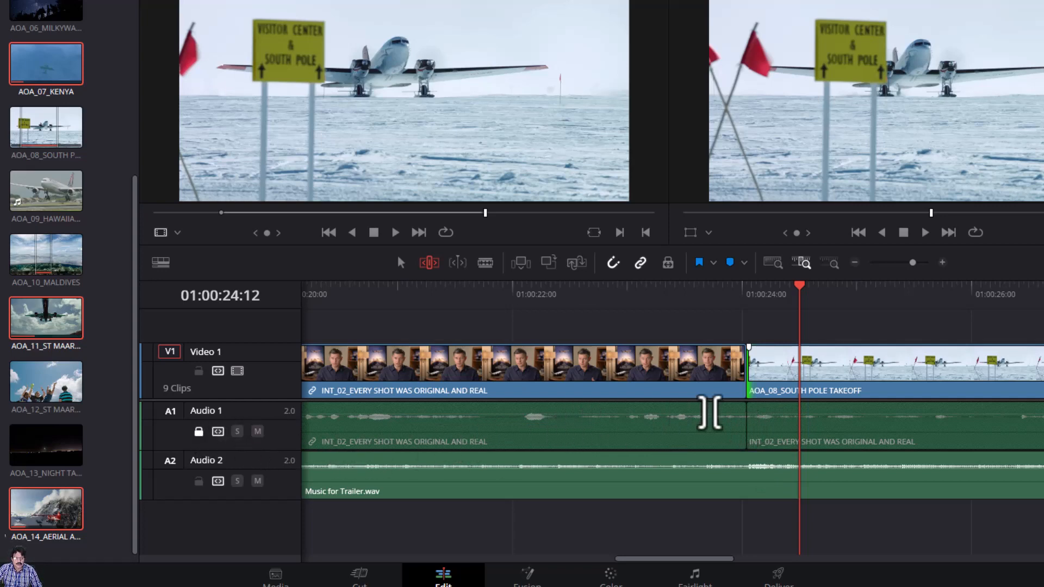
key(Up)
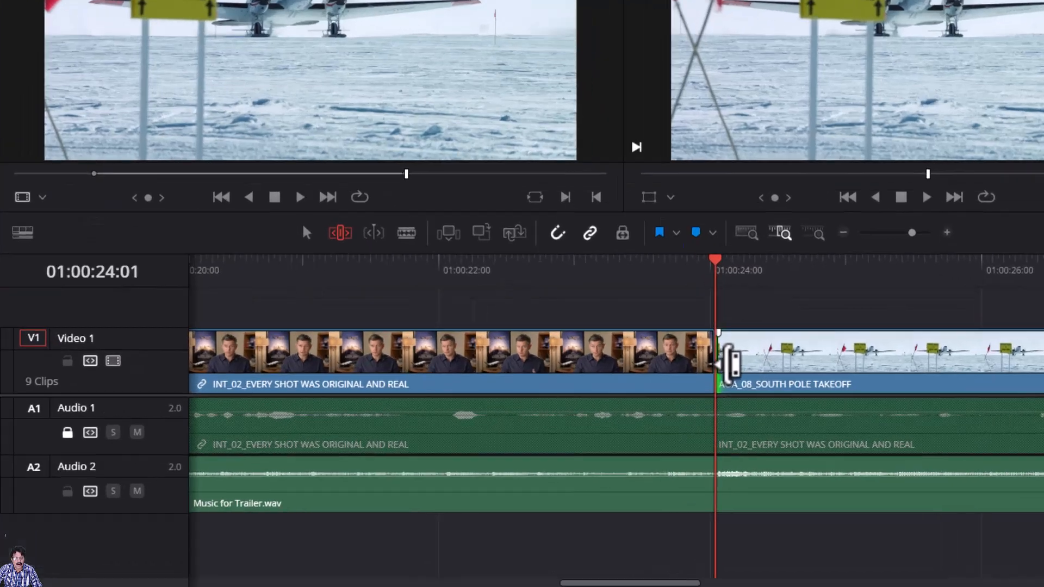
drag(759, 374, 793, 375)
drag(595, 291, 825, 314)
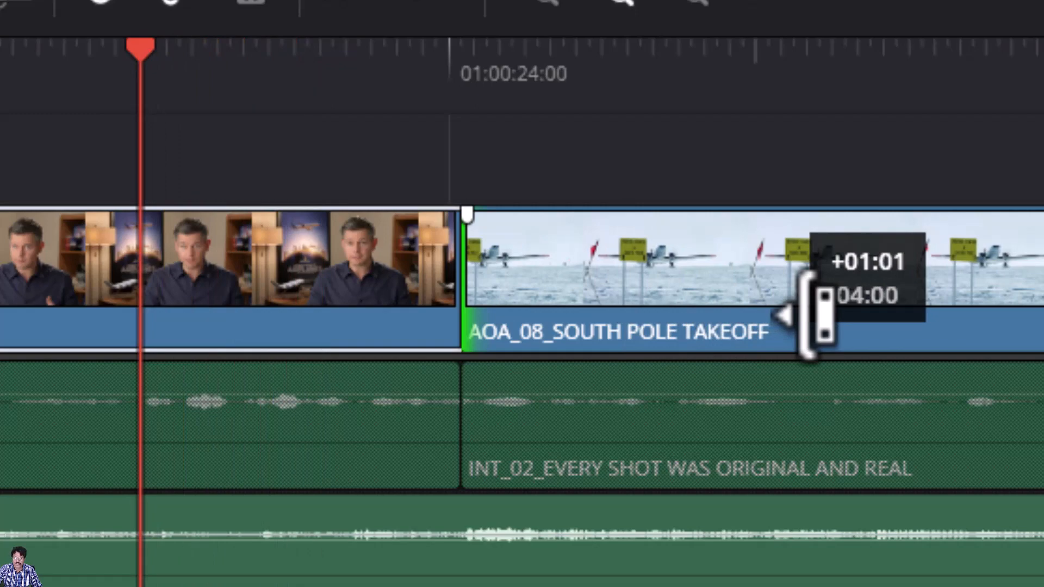
drag(825, 314, 815, 319)
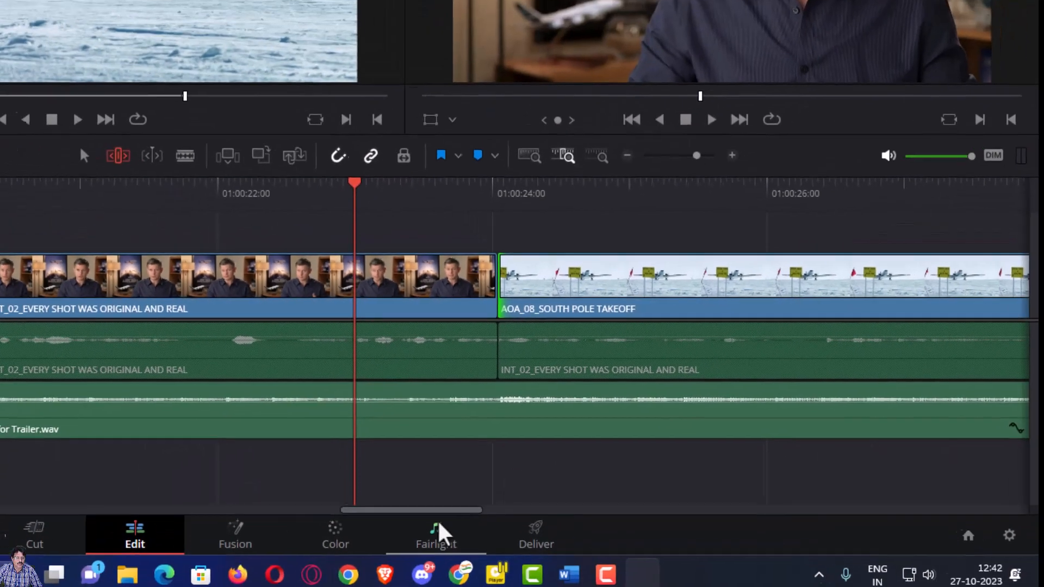
drag(441, 509, 478, 509)
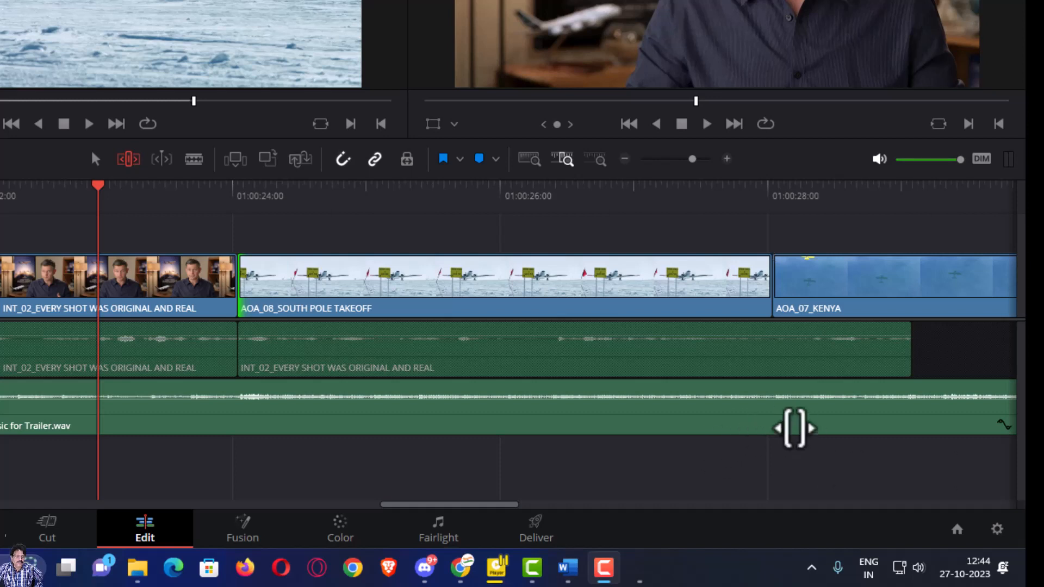
click(528, 165)
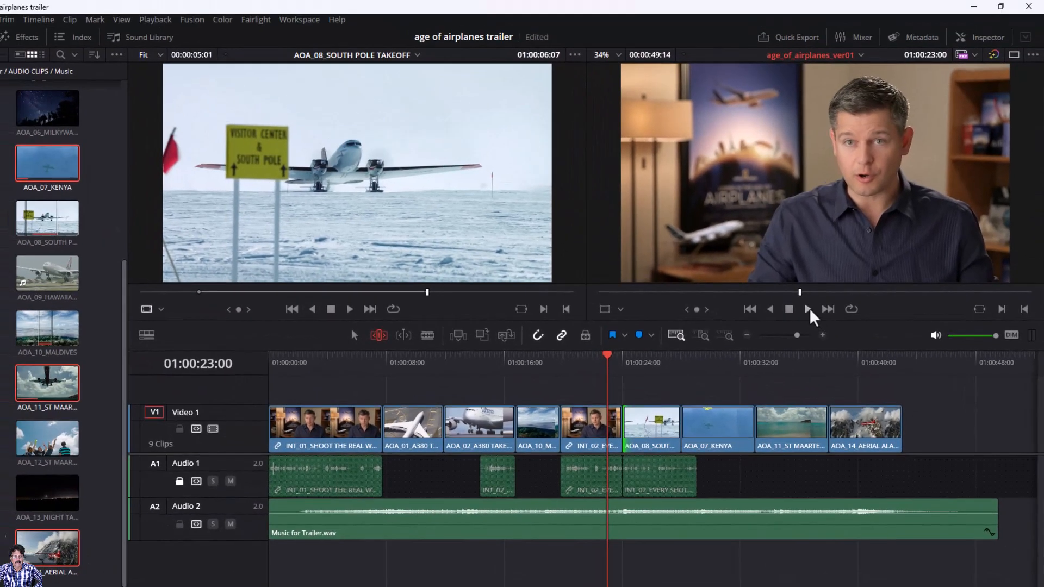
click(800, 295)
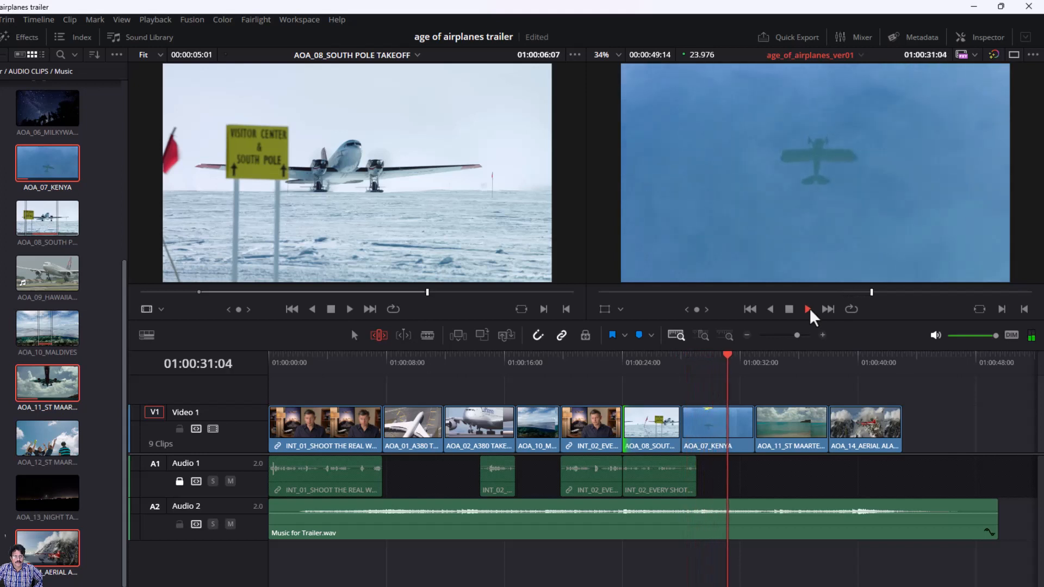
click(791, 311)
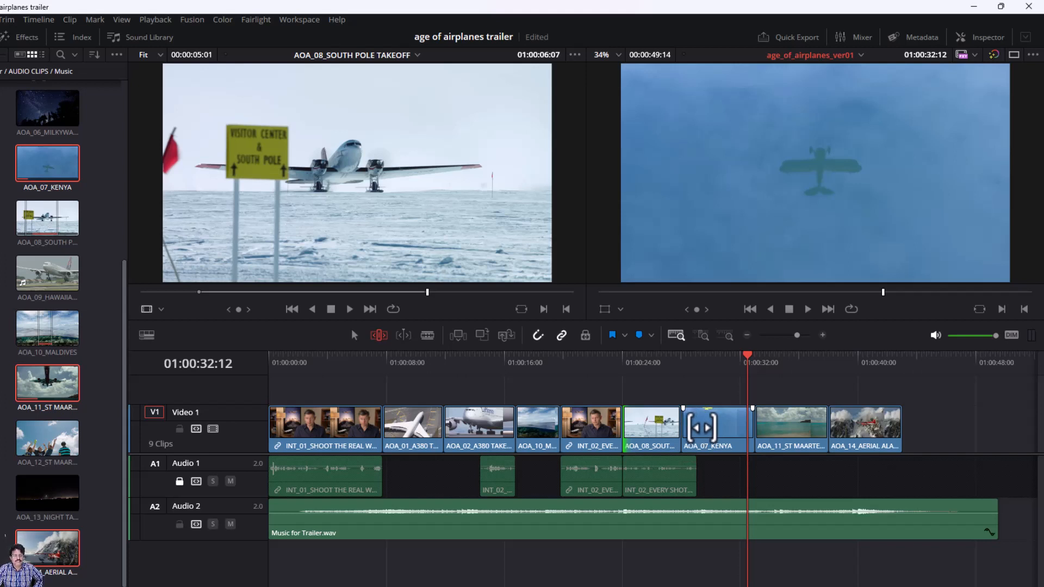
click(701, 427)
key(Up)
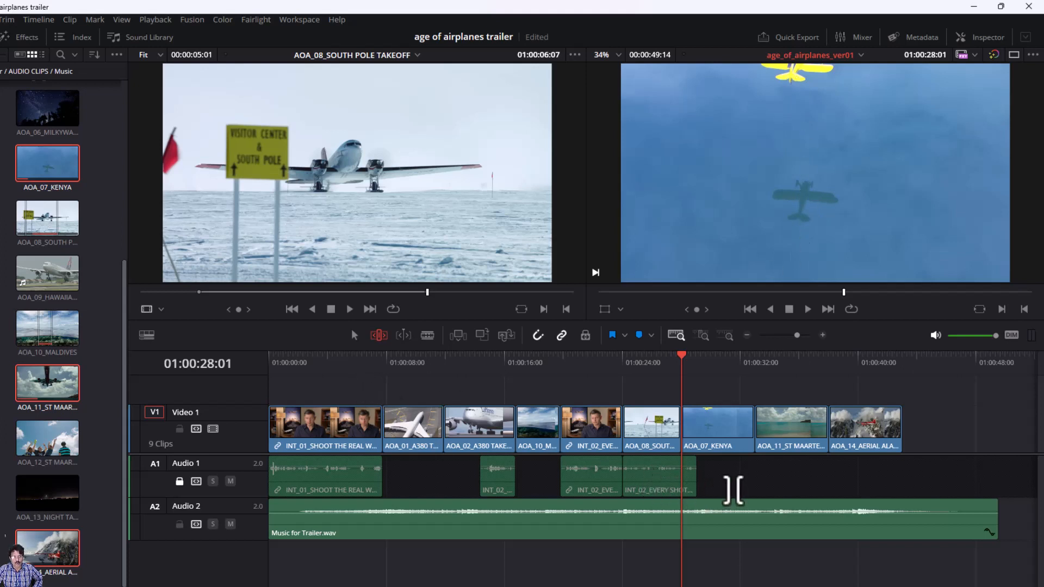
click(705, 337)
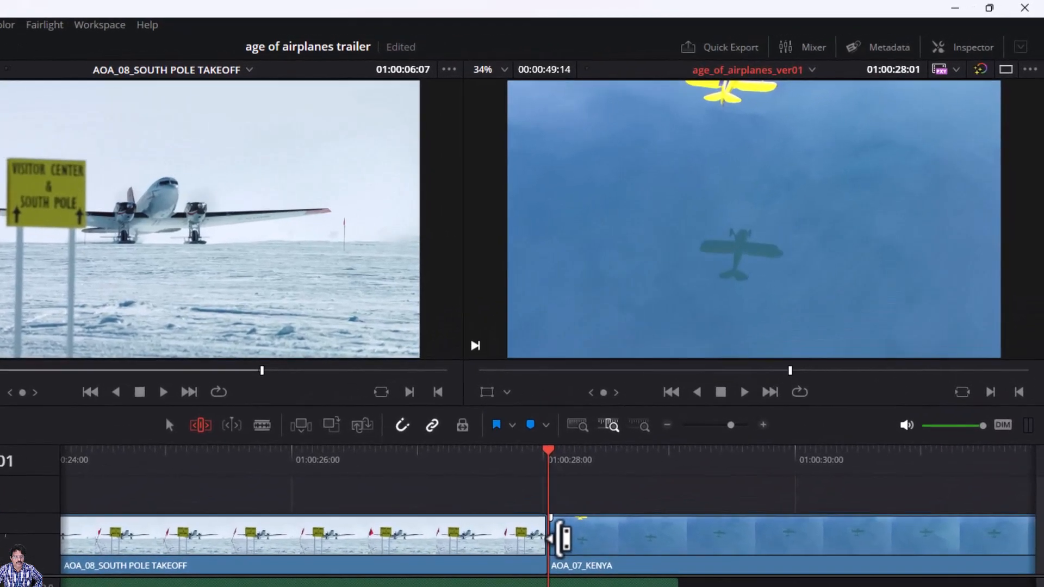
- Roll the edit between AOA_08_SOUTH POLE TAKEOFF and AOA_07_KENYA, then play across the cut
drag(564, 539, 687, 543)
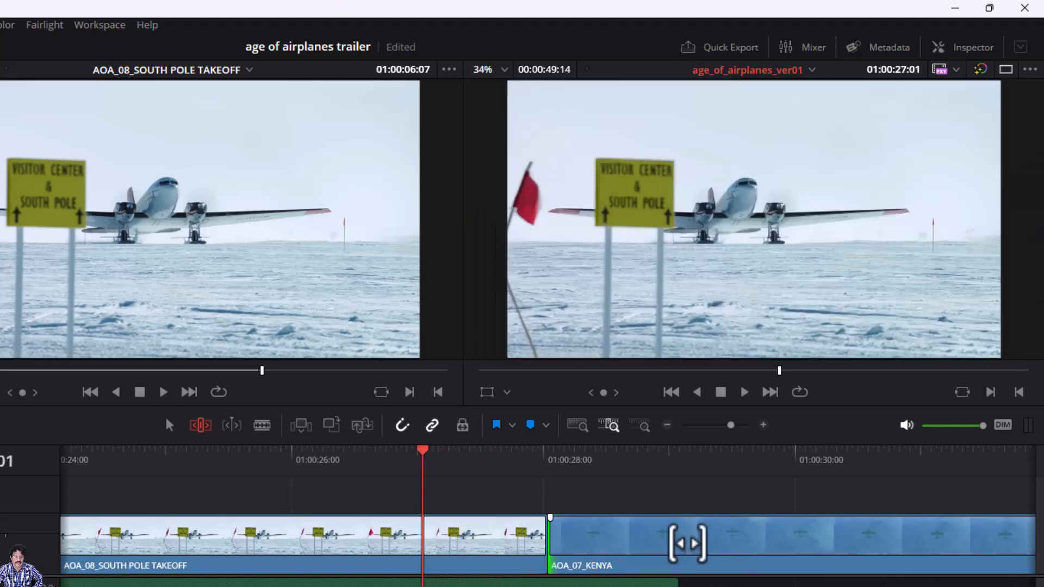
click(523, 459)
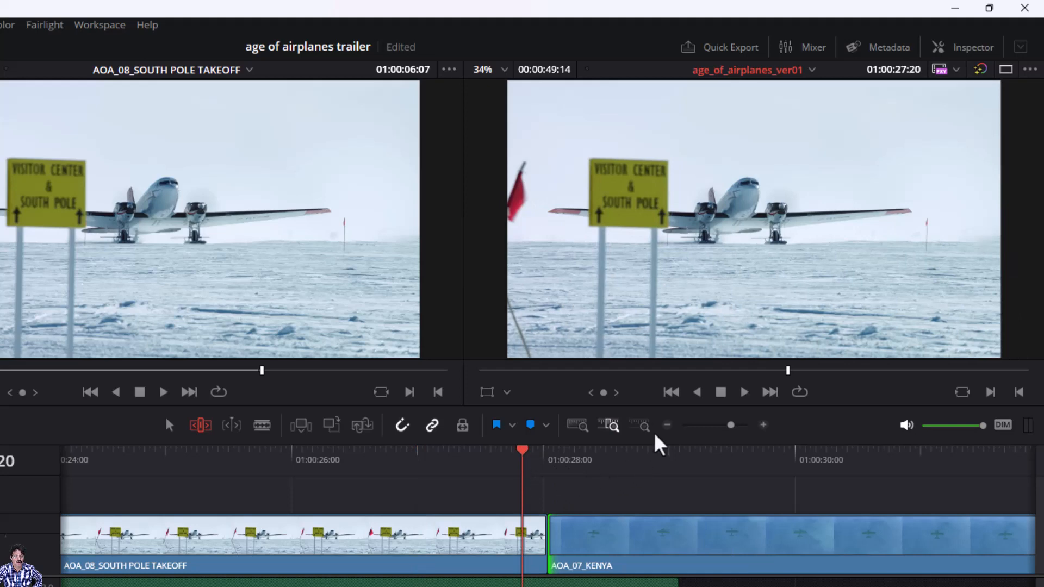
click(742, 392)
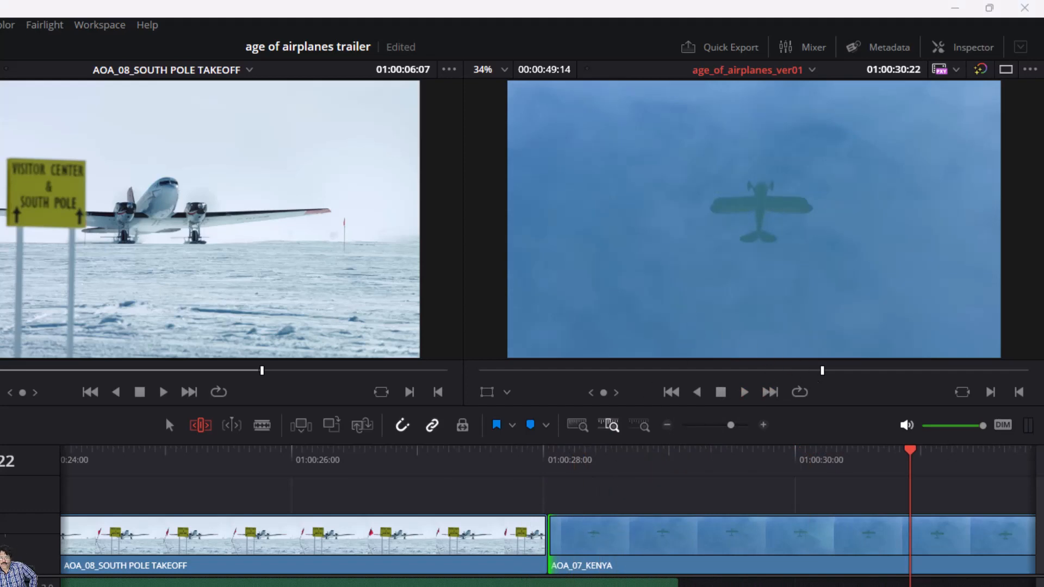
click(339, 461)
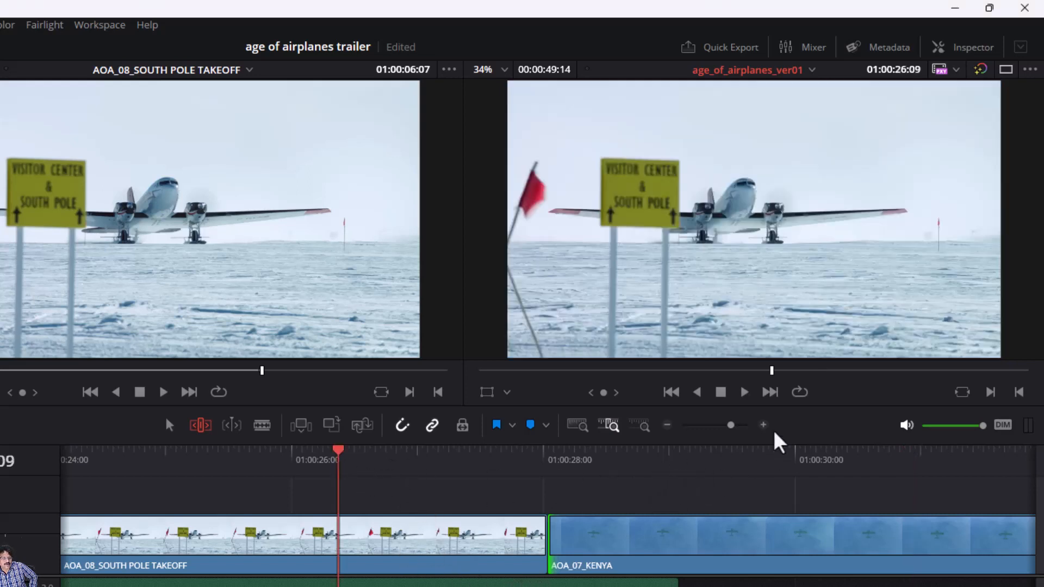
click(745, 392)
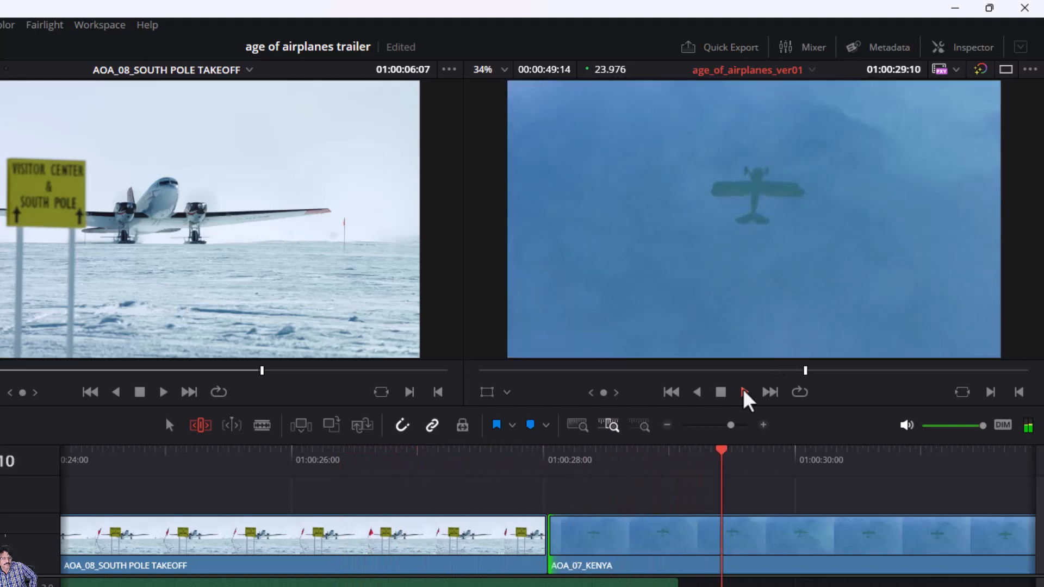
click(720, 392)
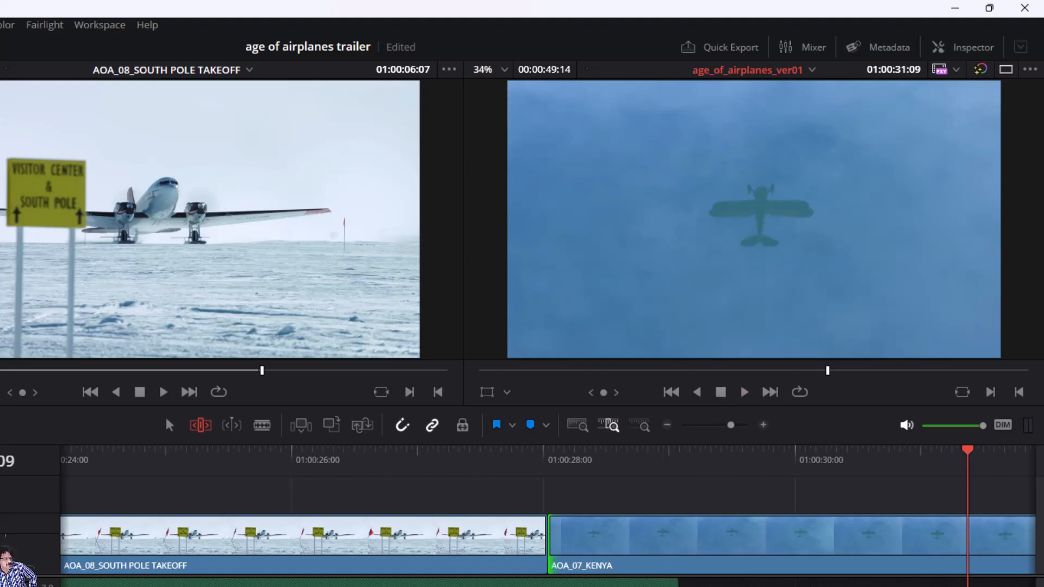
- Unlock Audio 1, ripple-trim the interview audio's end six frames shorter, review, then show the full timeline
click(43, 586)
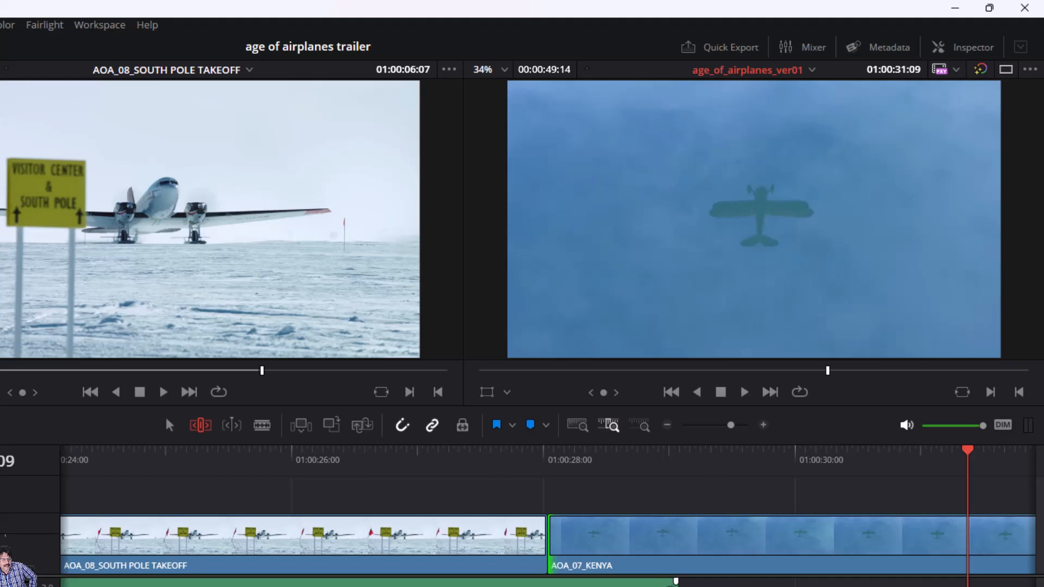
drag(674, 586, 639, 585)
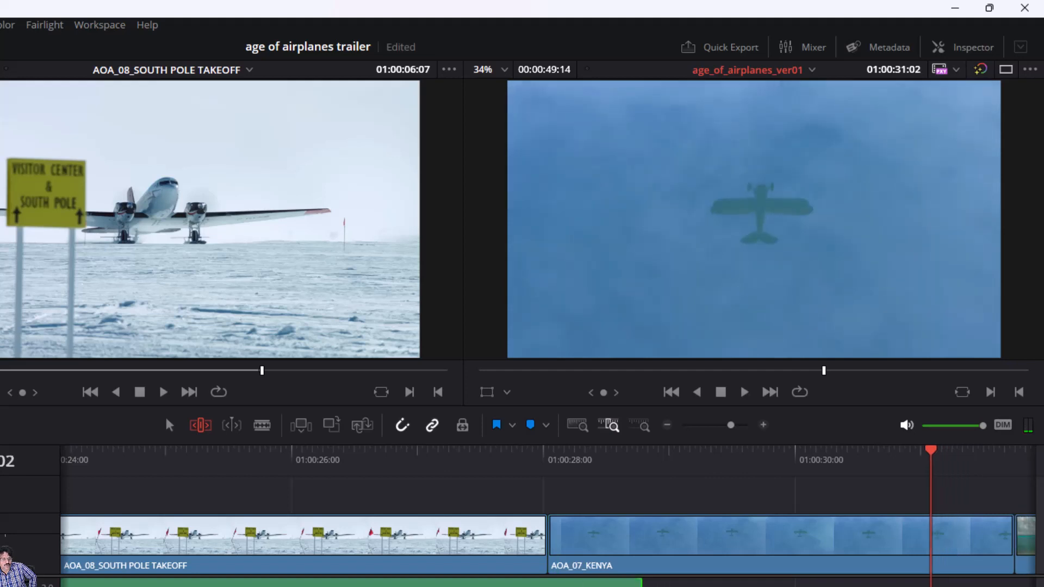
click(533, 461)
key(space)
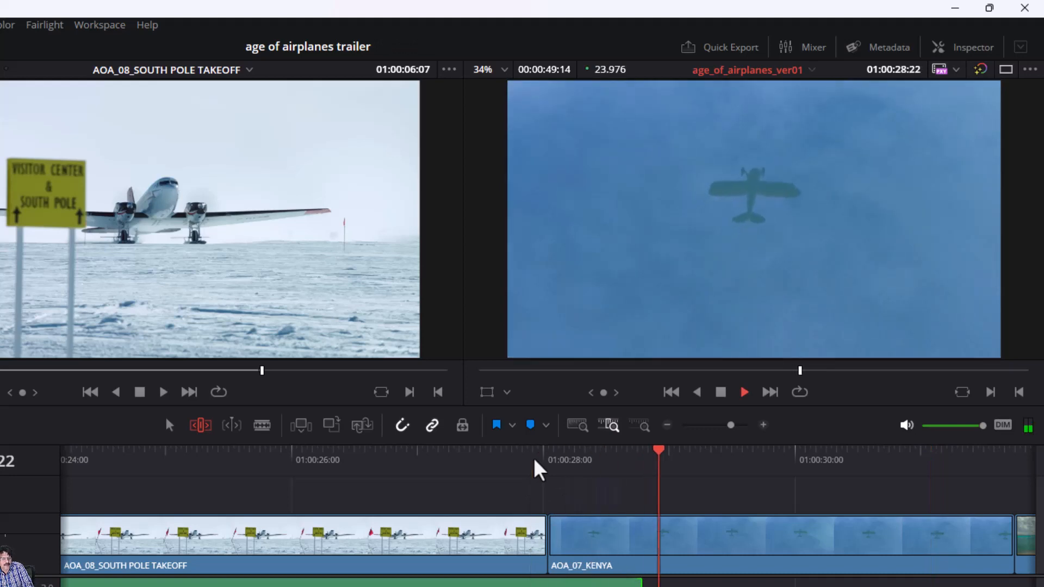
click(494, 462)
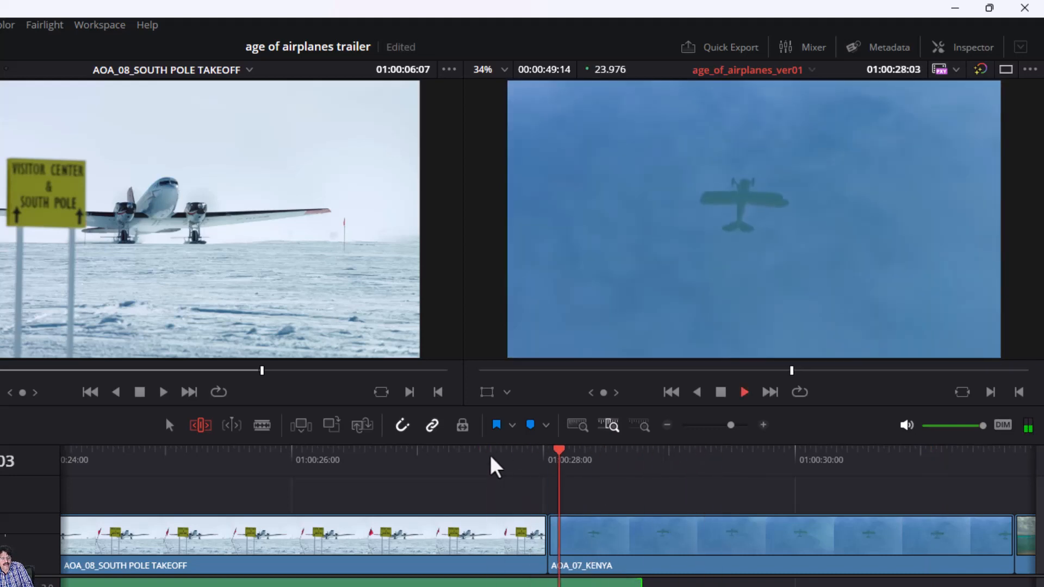
key(space)
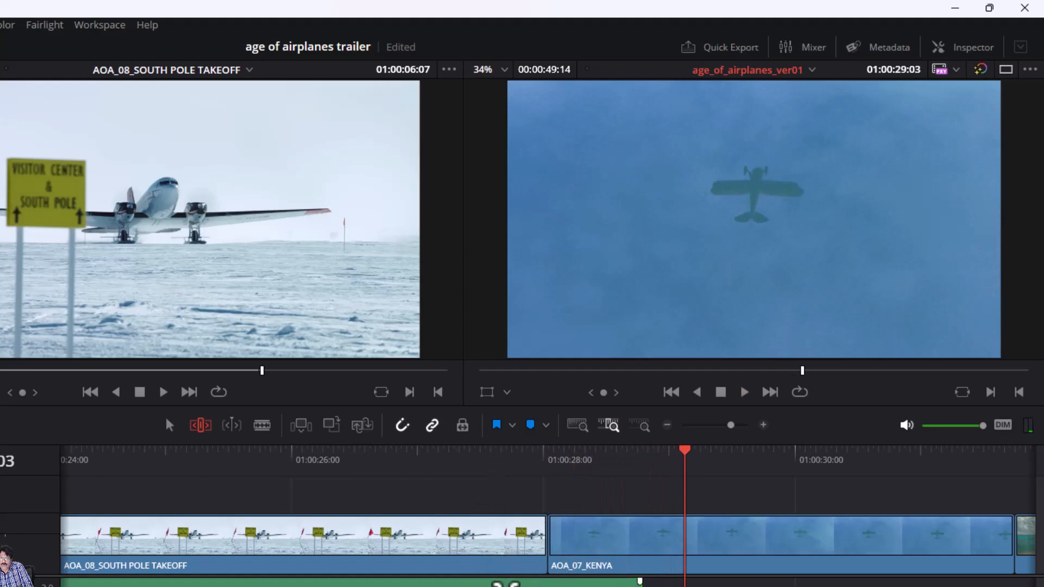
click(579, 428)
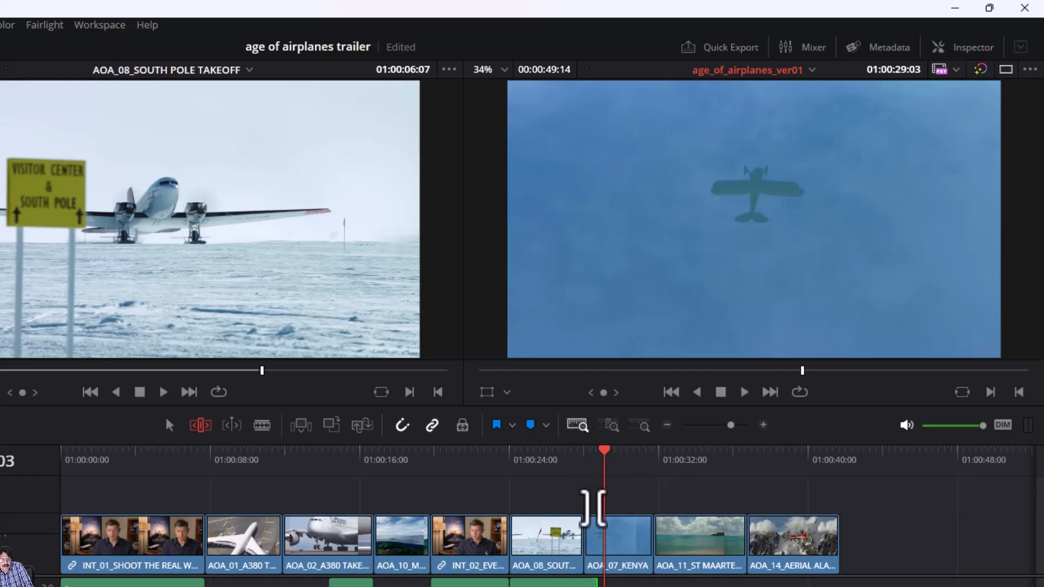
- Review the South Pole section, then switch from Trim Edit mode back to Selection Mode
key(space)
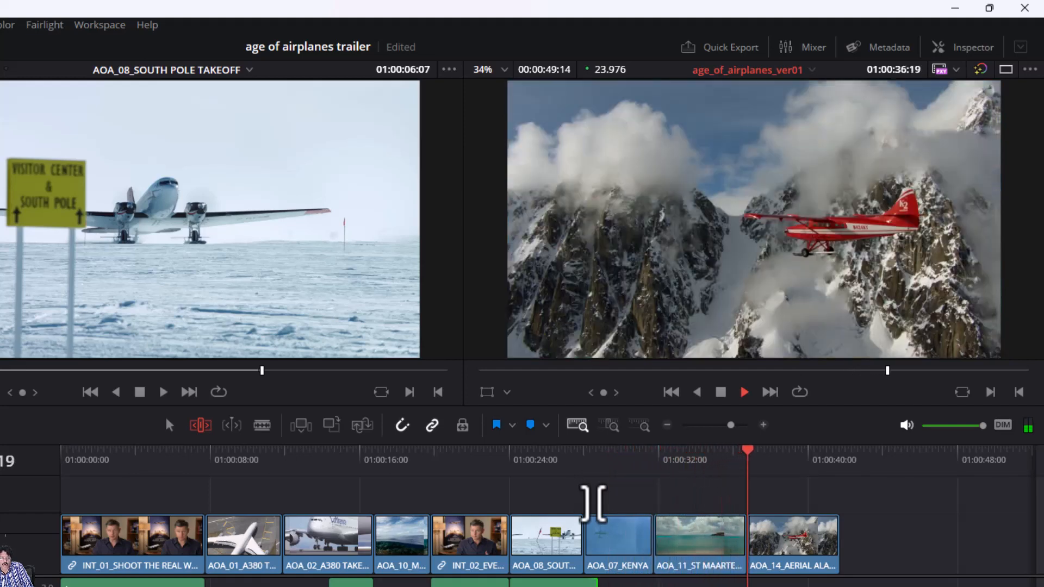
key(space)
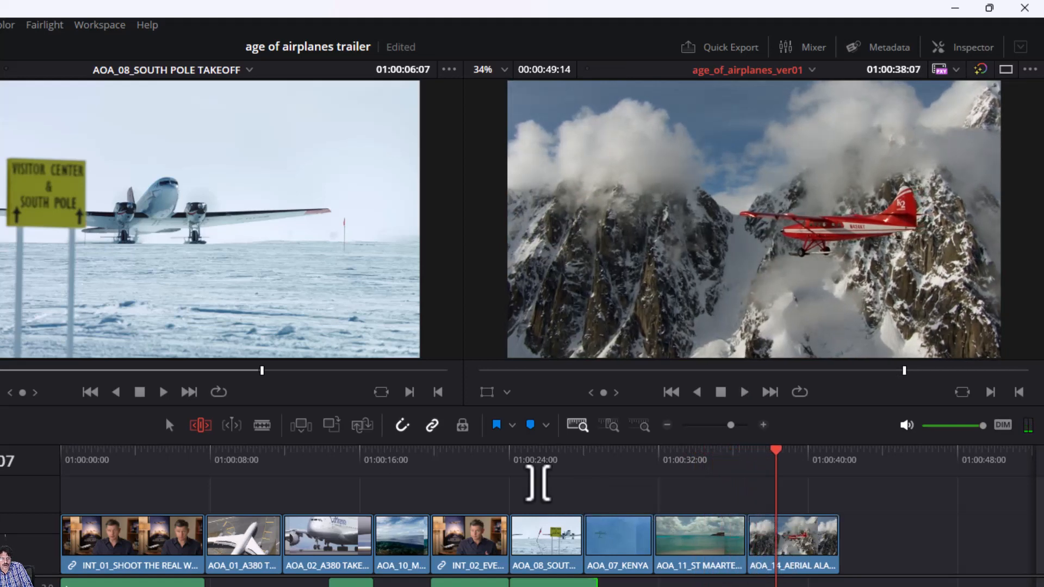
click(537, 455)
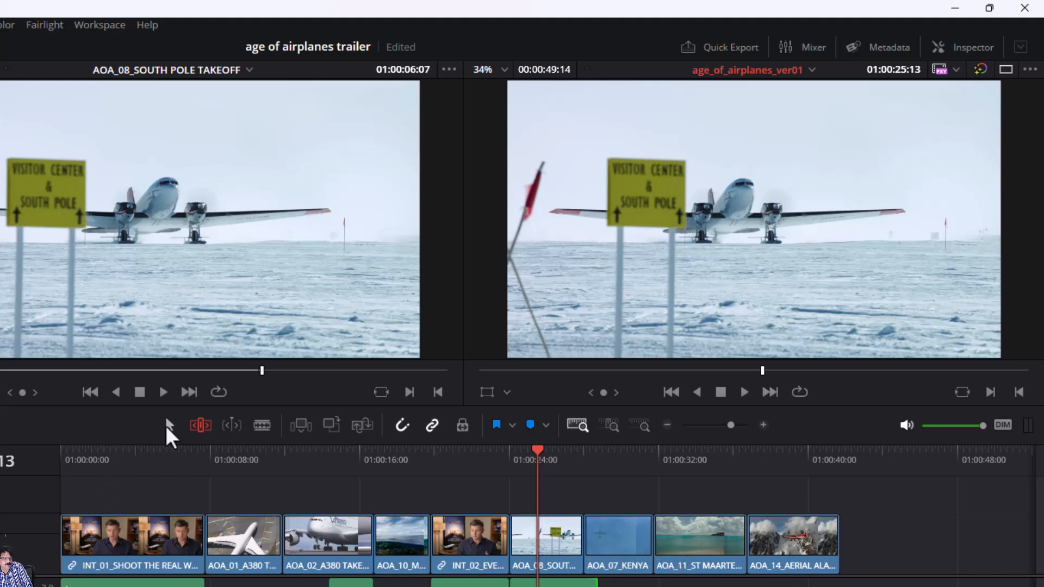
click(166, 425)
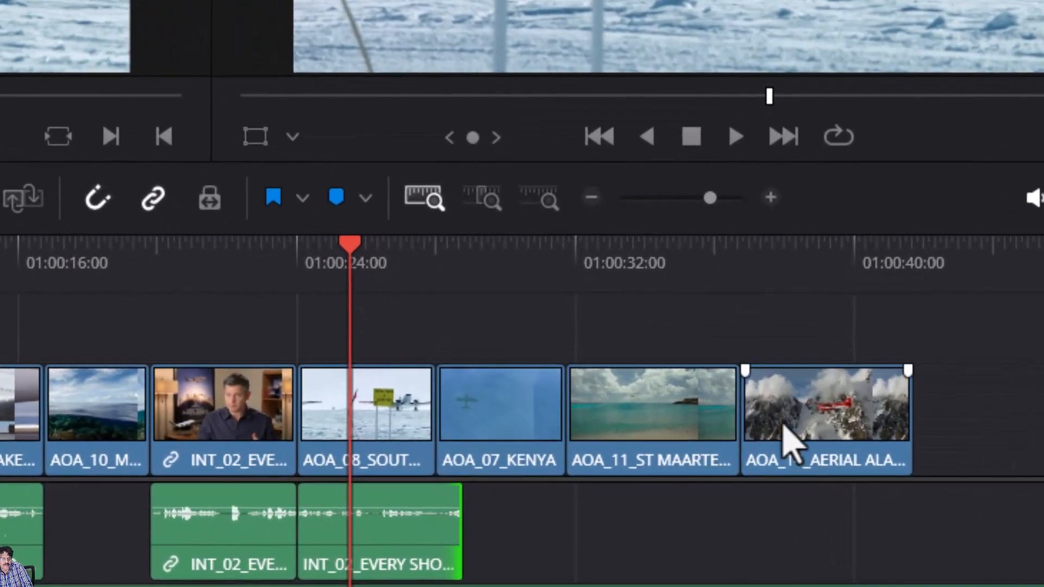
- Select AOA_14_AERIAL ALASKA and undo its accidental overwrite of the Kenya clip
click(789, 443)
mouse_move(790, 443)
mouse_down()
mouse_move(769, 431)
mouse_move(498, 426)
mouse_move(485, 438)
mouse_move(480, 419)
mouse_up()
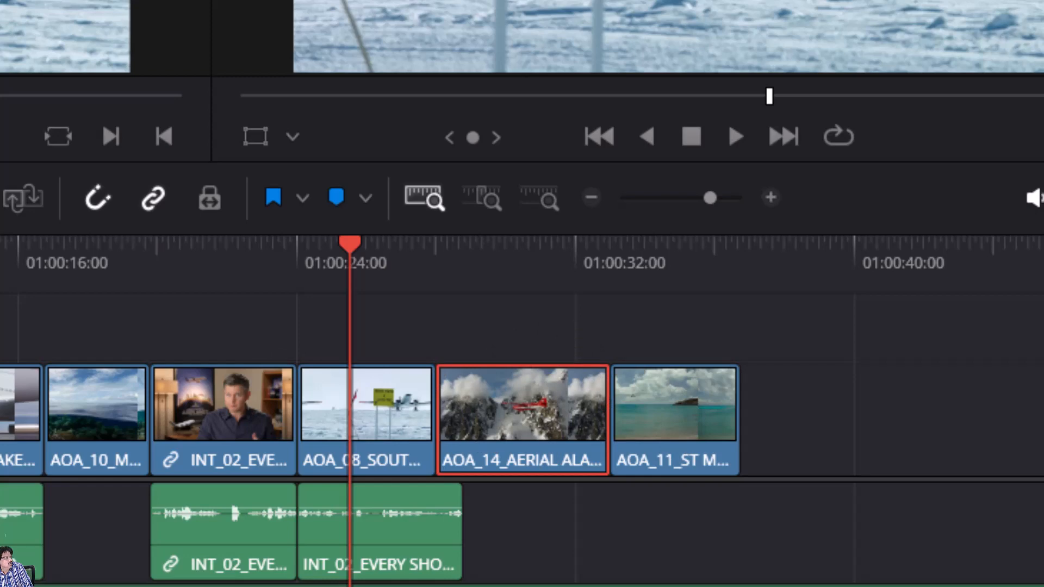
key(ctrl+z)
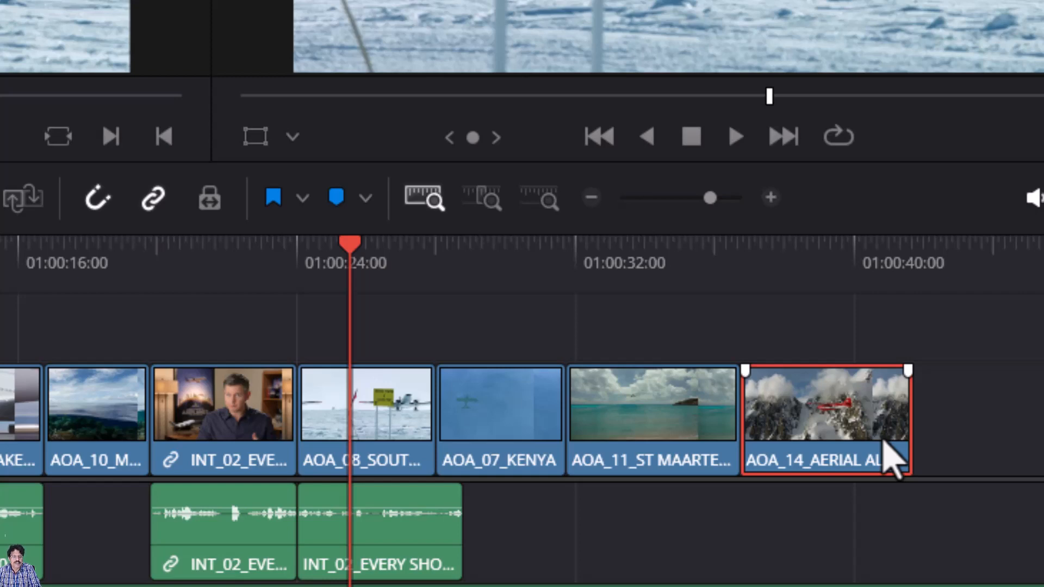
- Swap AOA_14 with Ctrl+Shift+comma/period until it sits right after AOA_08_SOUTH POLE TAKEOFF
key(ctrl+shift+comma)
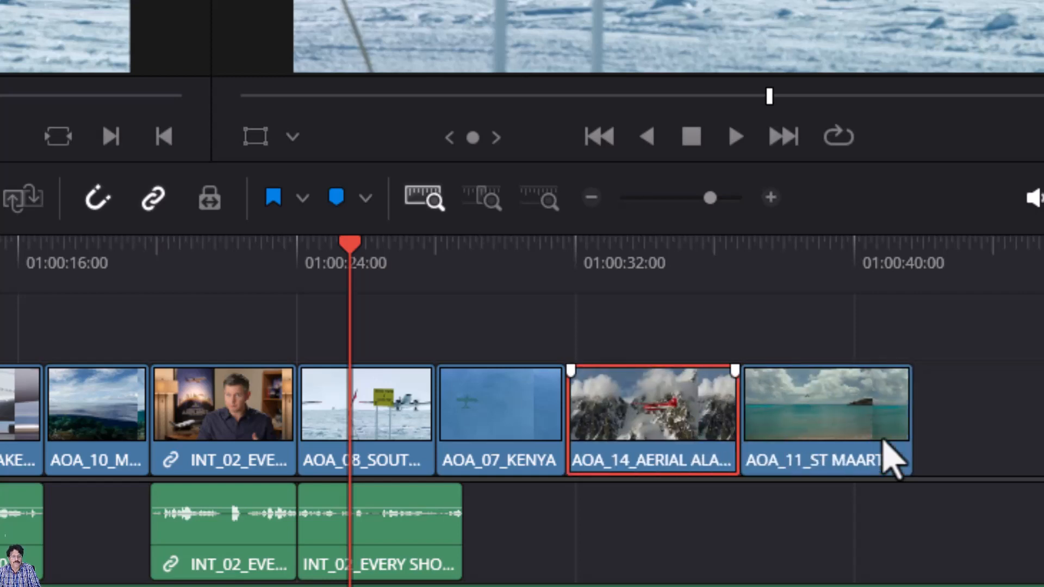
key(ctrl+shift+comma)
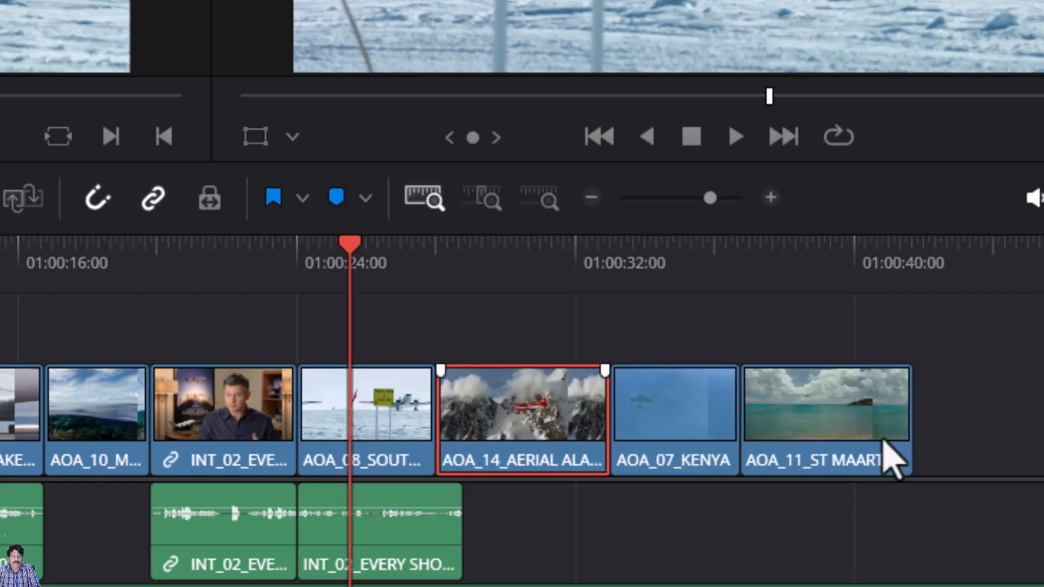
key(ctrl+shift+comma)
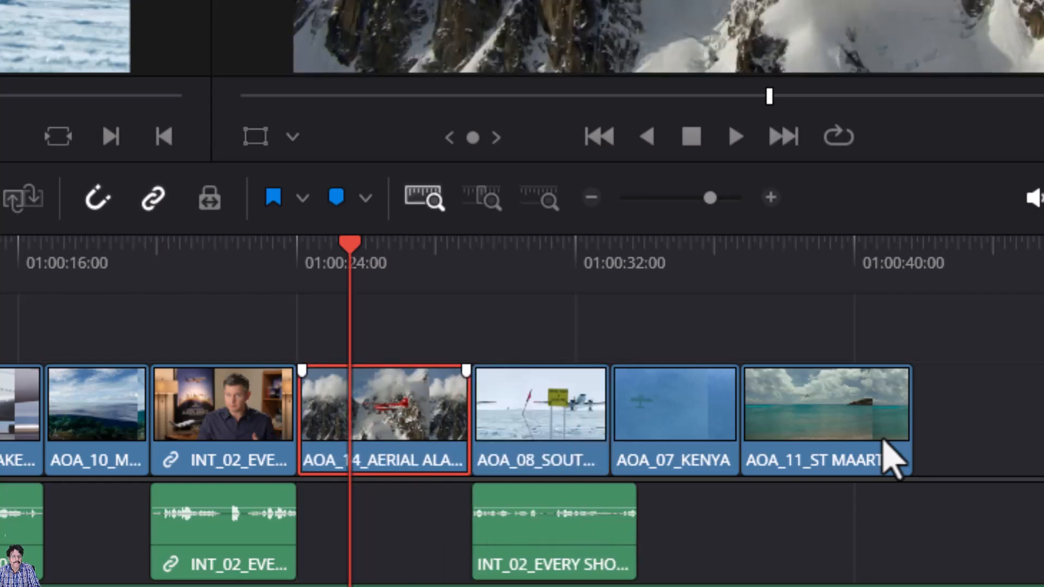
key(ctrl+shift+comma)
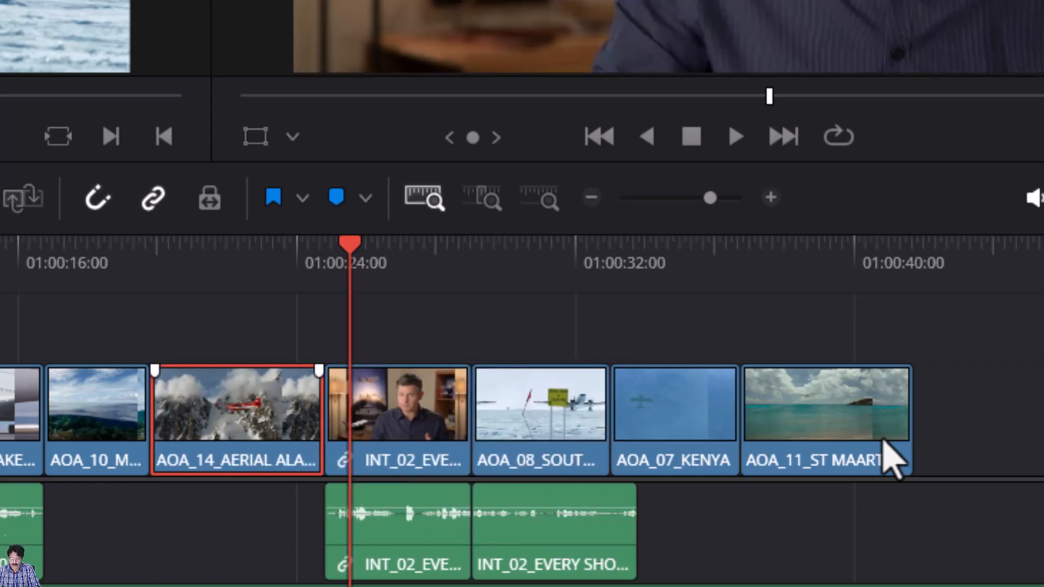
key(ctrl+shift+period)
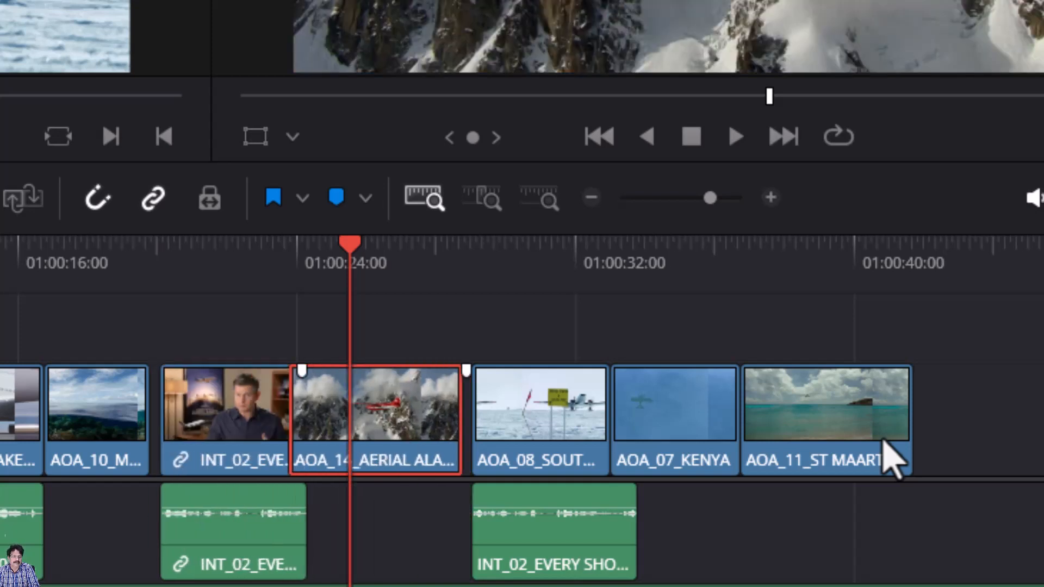
key(ctrl+shift+period)
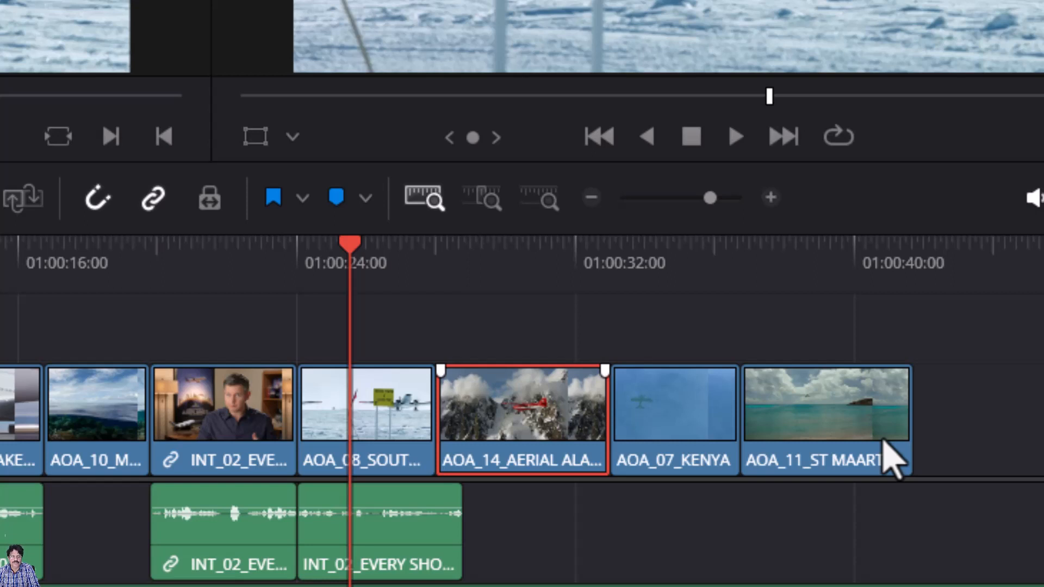
key(shift+period)
key(shift+comma)
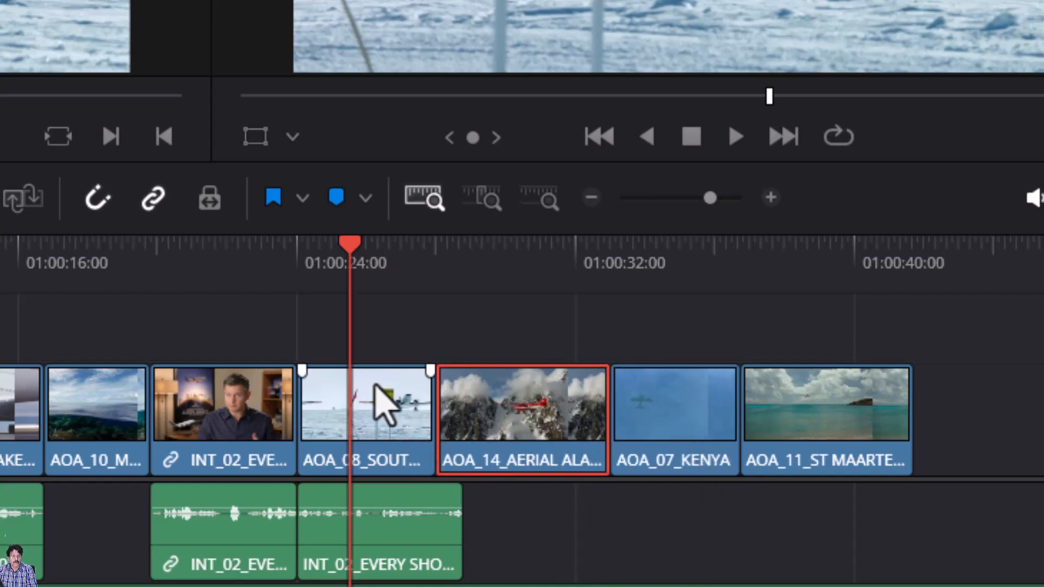
click(702, 427)
click(550, 435)
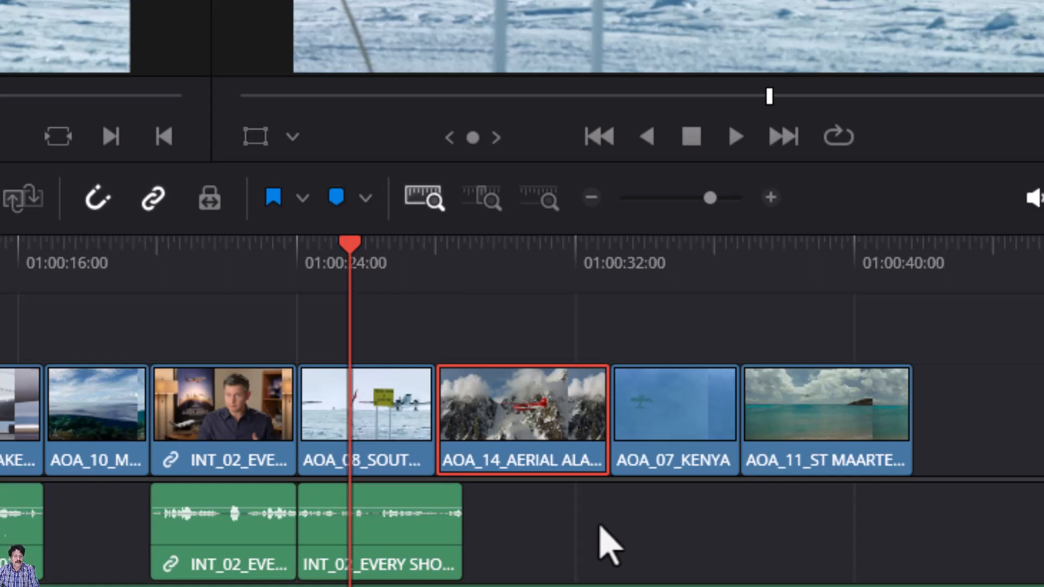
key(ctrl+Right)
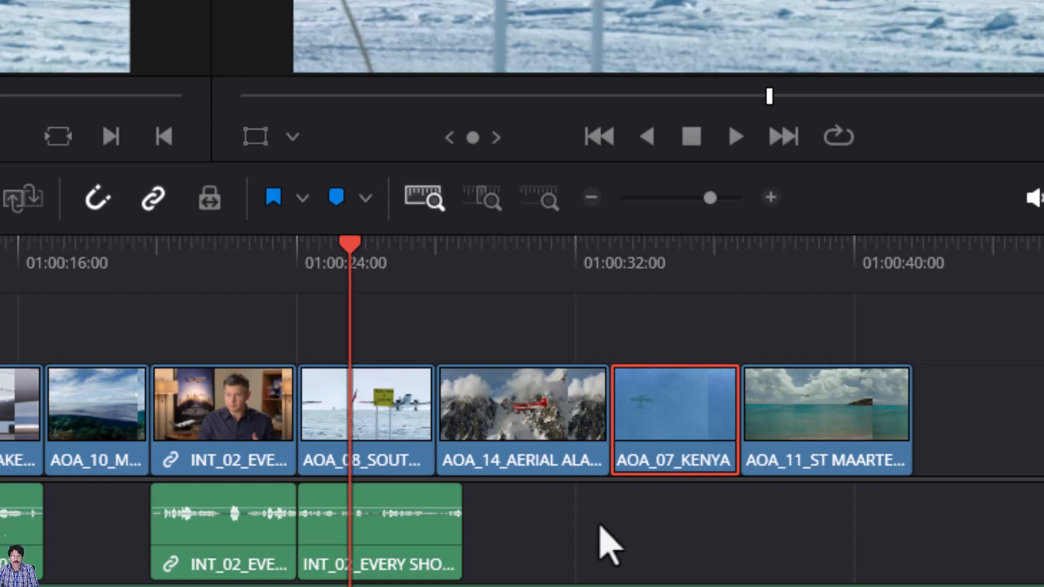
key(ctrl+Right)
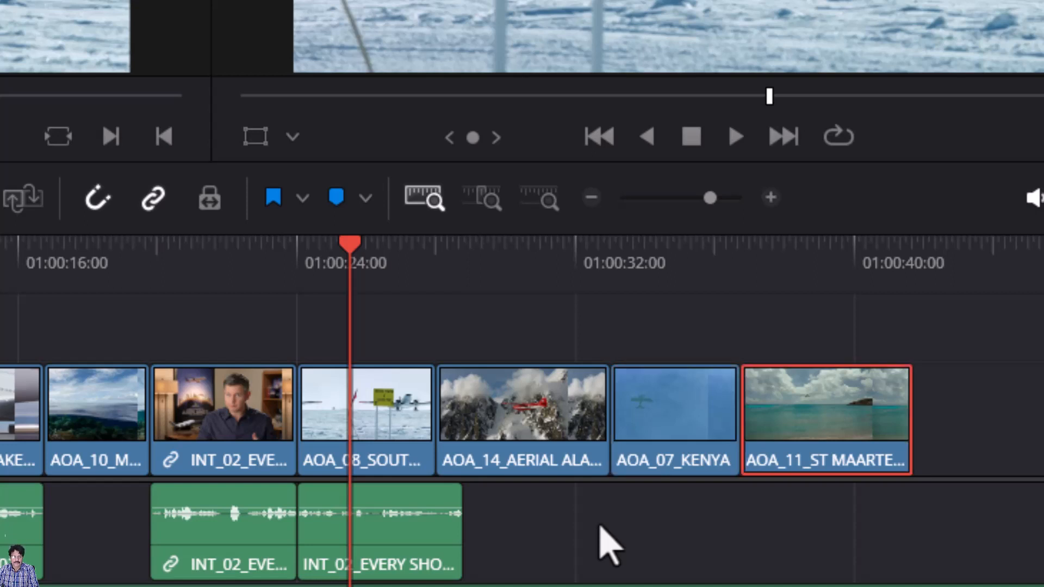
key(ctrl+Left)
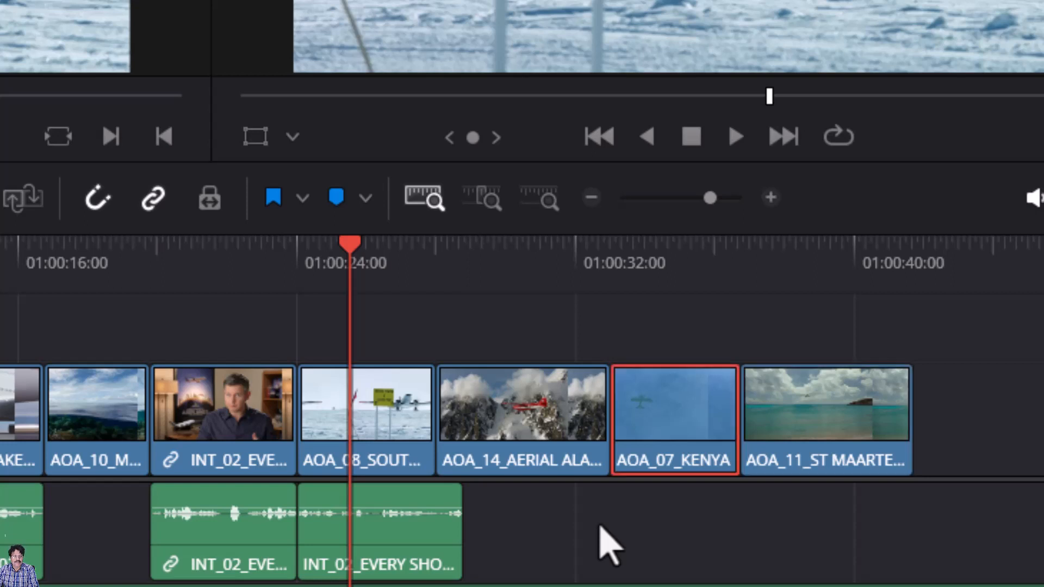
key(ctrl+Left)
key(ctrl+Left)
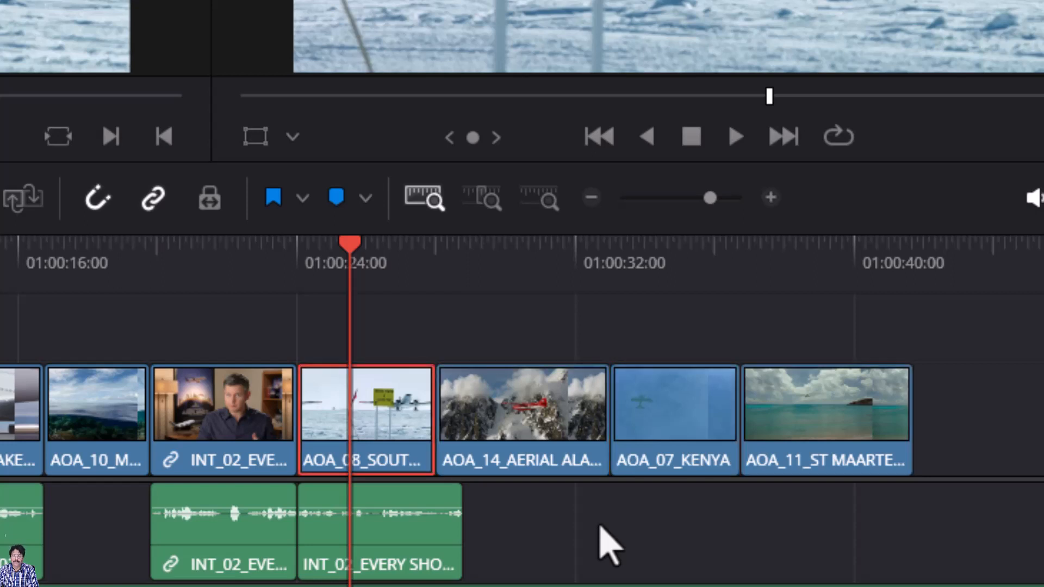
key(ctrl+Right)
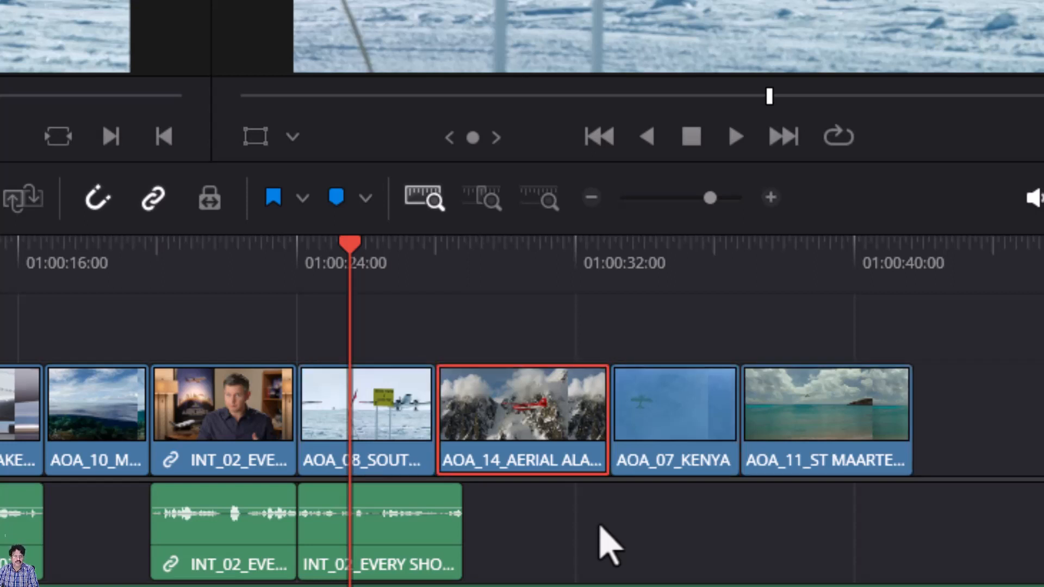
key(ctrl+Right)
key(ctrl+Left)
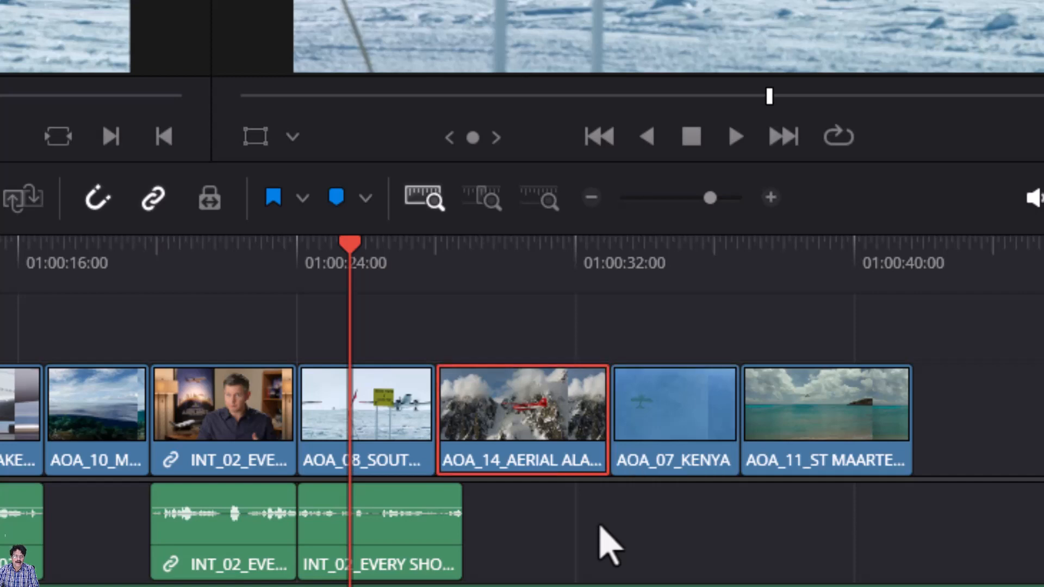
key(ctrl+Right)
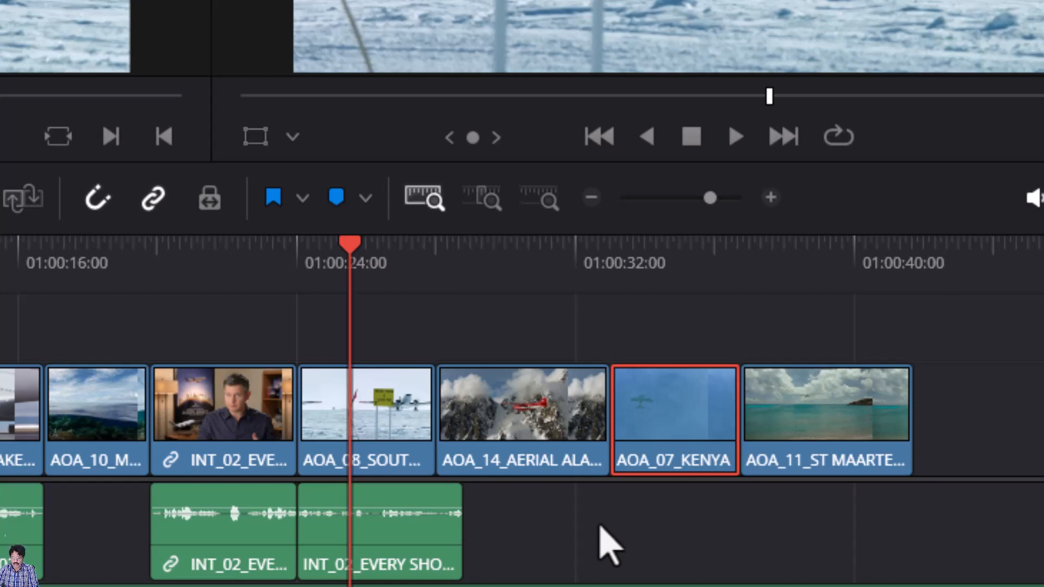
key(ctrl+shift+comma)
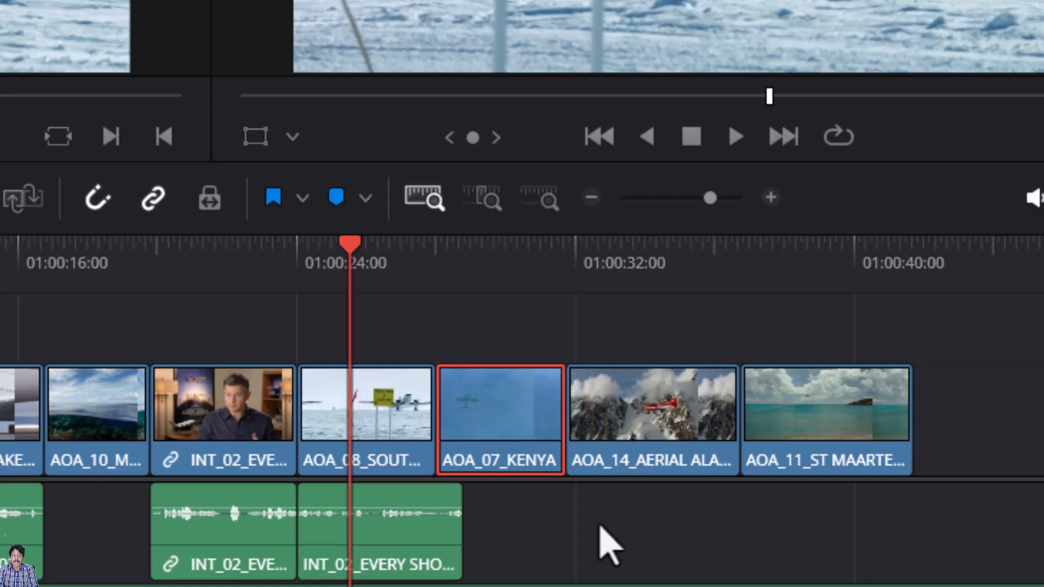
key(ctrl+shift+period)
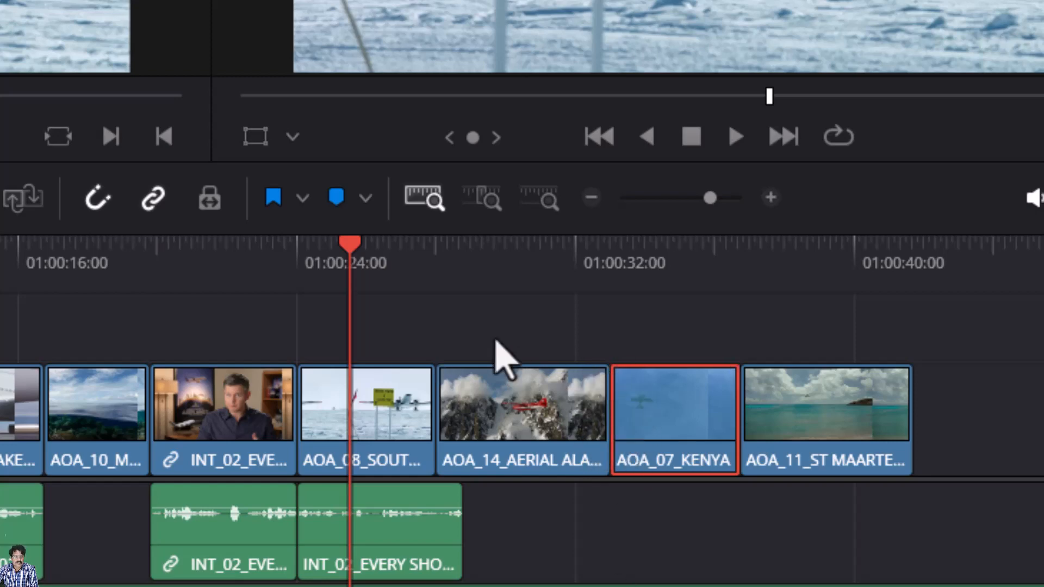
drag(488, 314, 842, 420)
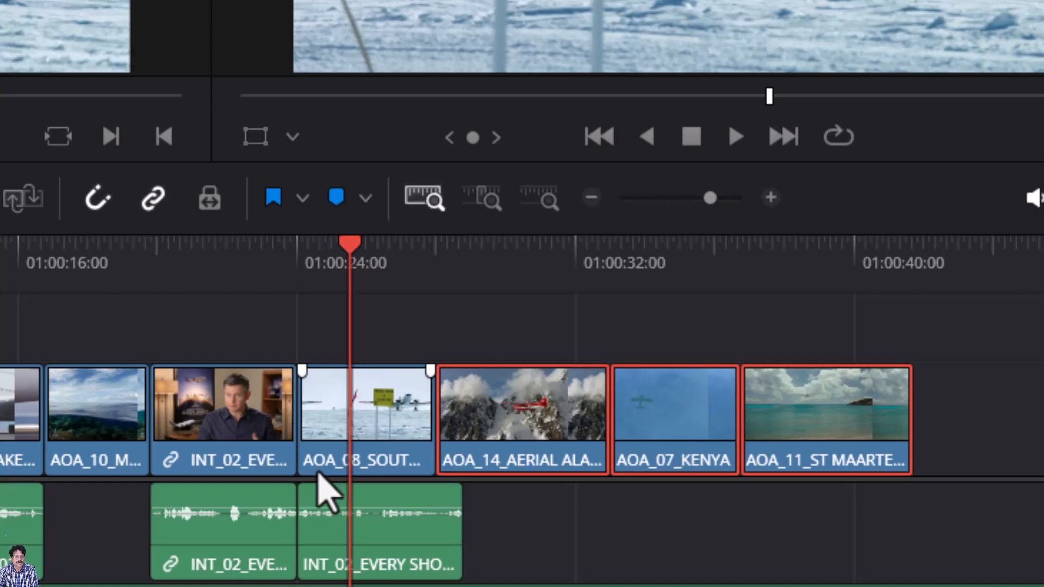
key(ctrl+shift+comma)
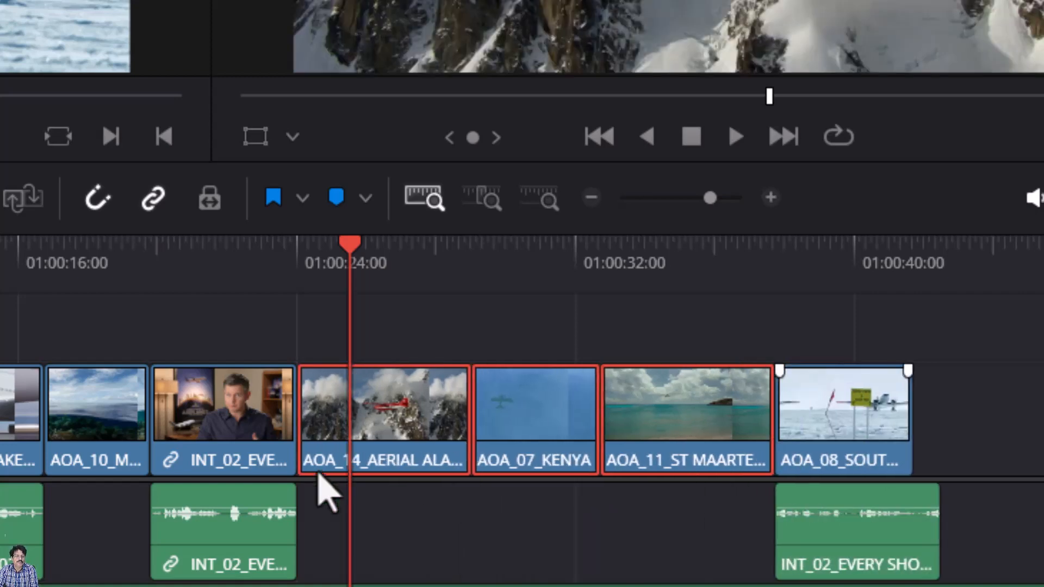
key(ctrl+shift+comma)
key(ctrl+shift+comma)
key(ctrl+shift+comma)
key(ctrl+shift+comma)
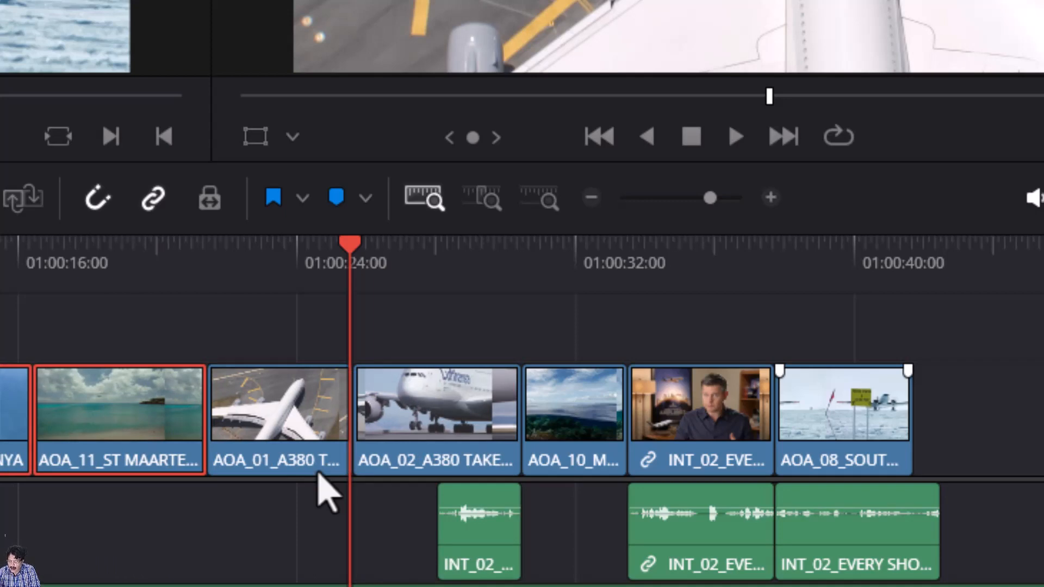
key(ctrl+shift+period)
key(ctrl+shift+period)
key(ctrl+shift+period)
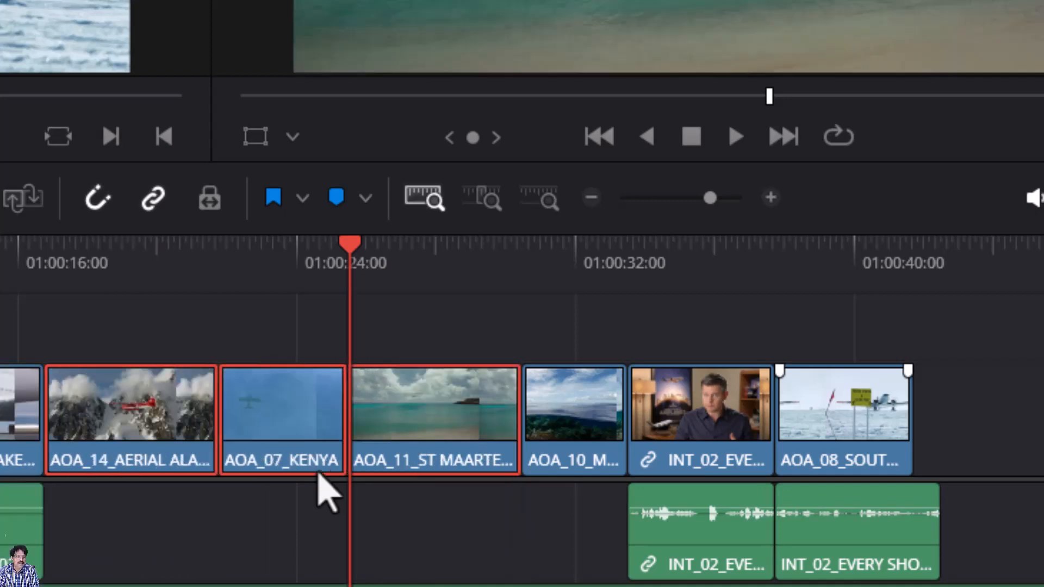
key(ctrl+shift+period)
key(ctrl+shift+period)
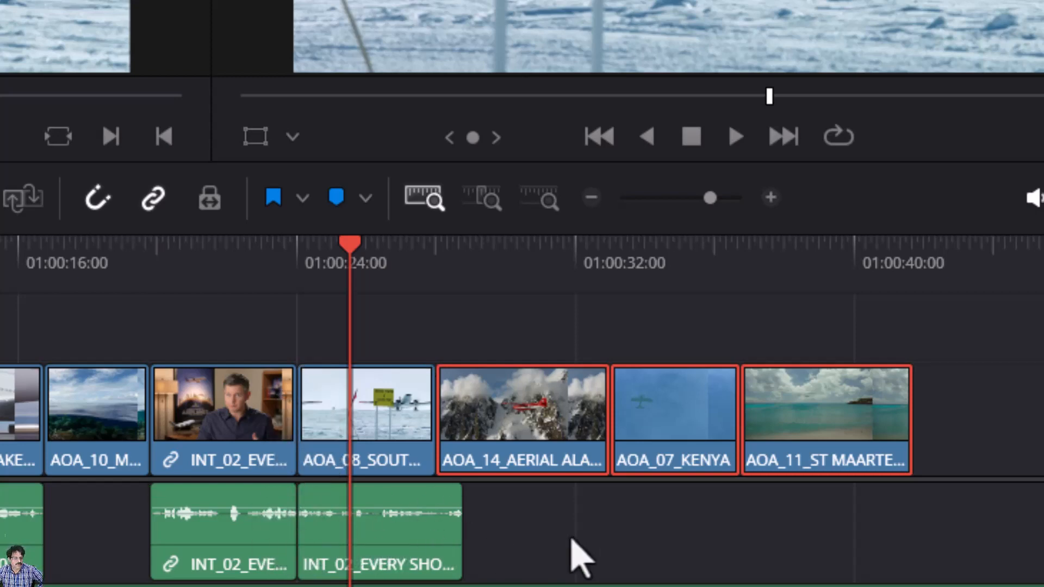
click(570, 541)
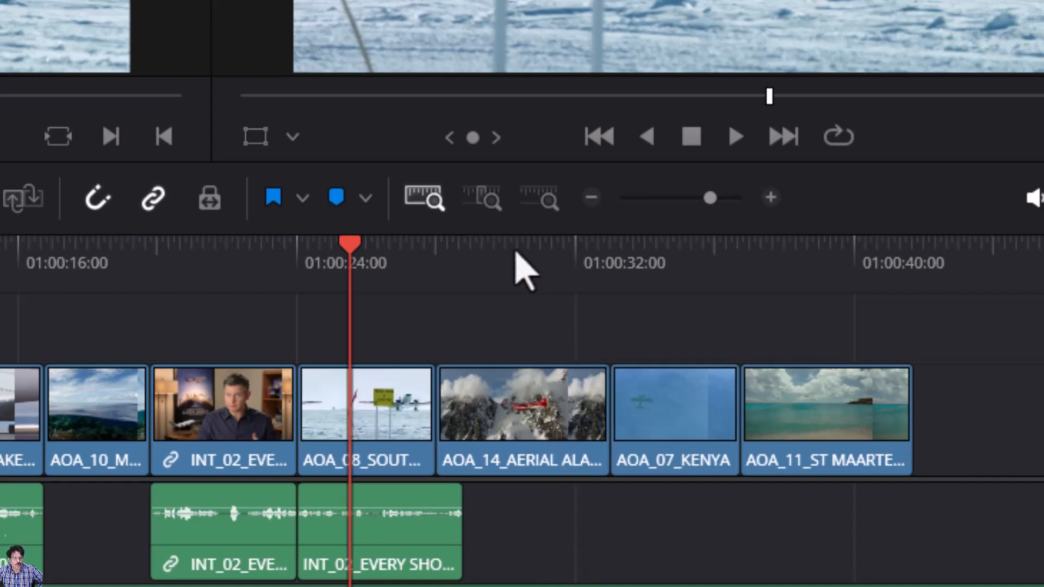
- Zoom in near 01:00:29, trim AOA_14_AERIAL ALASKA's end about one second shorter, and play it back
click(514, 256)
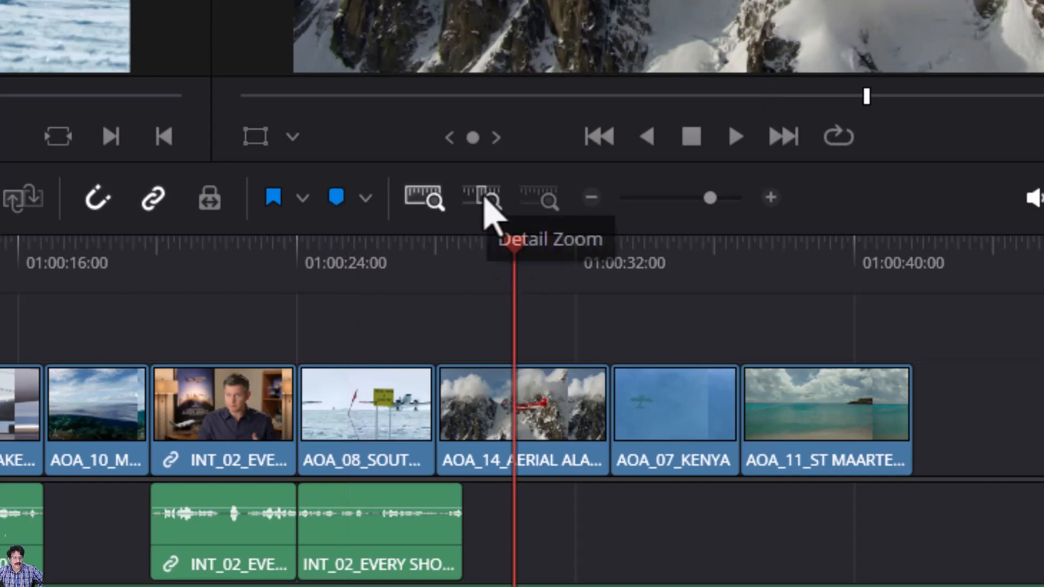
click(485, 202)
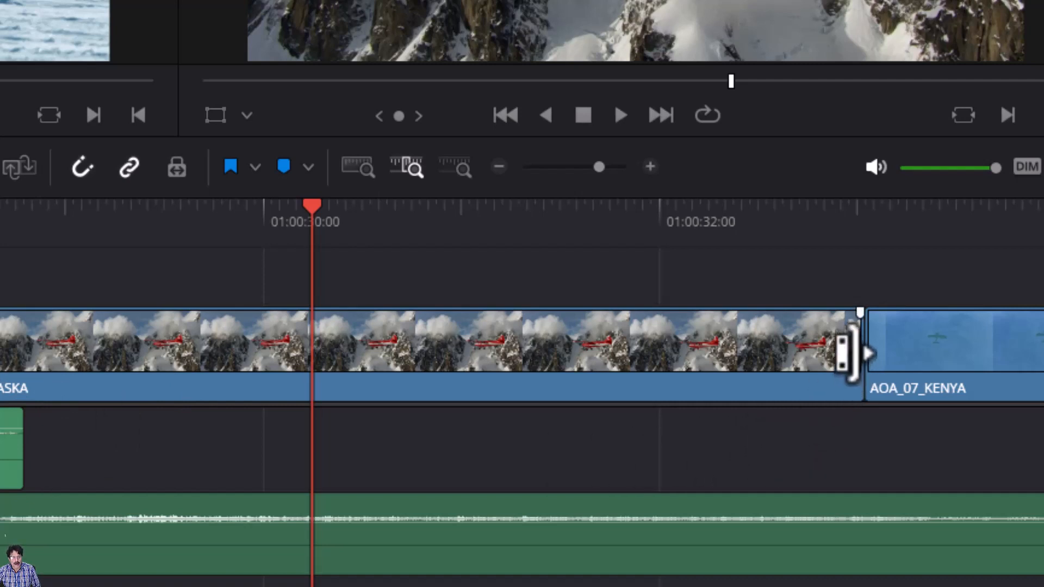
drag(842, 345, 792, 359)
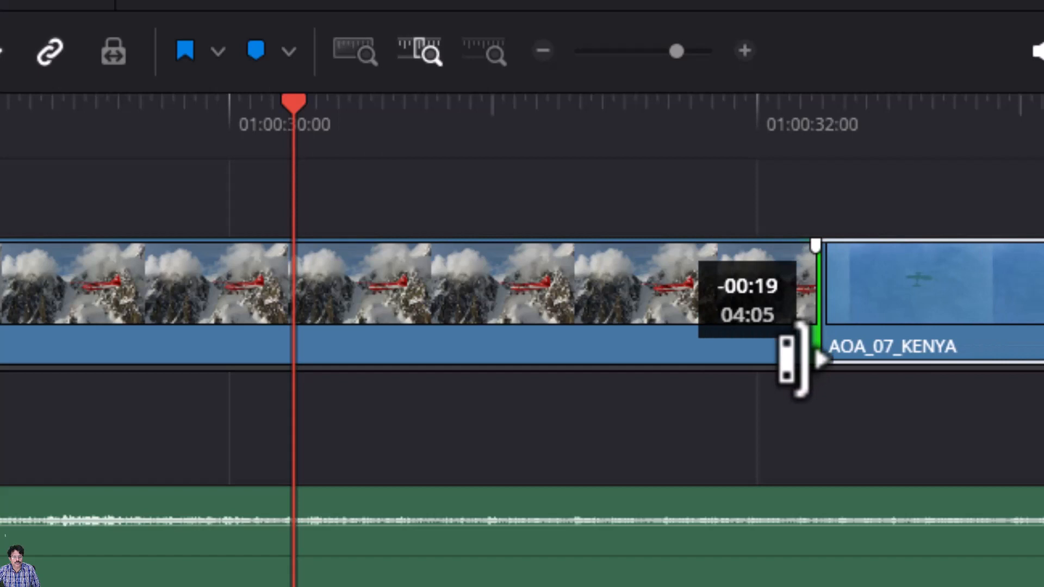
drag(795, 359, 734, 360)
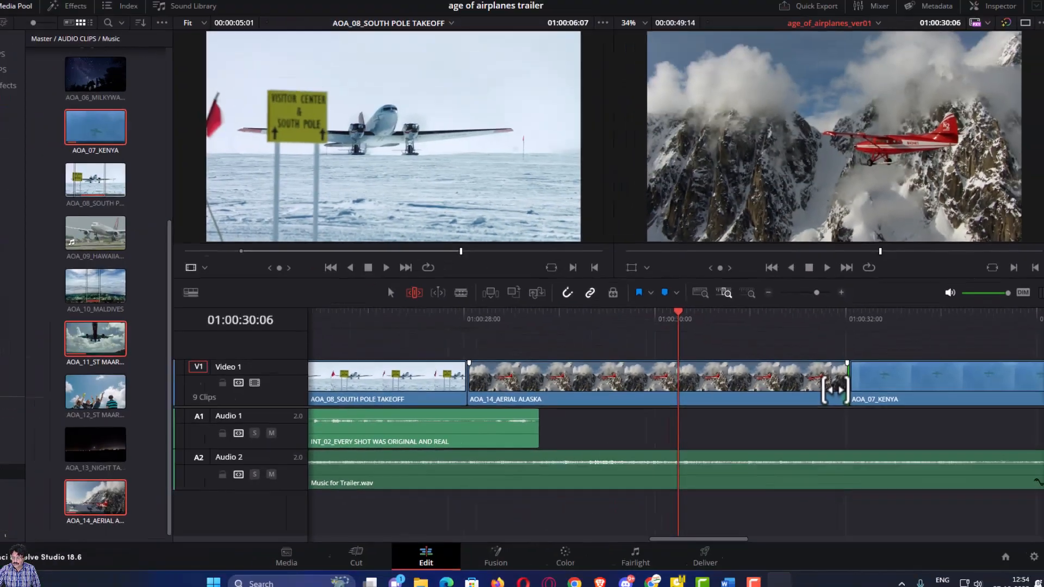
key(space)
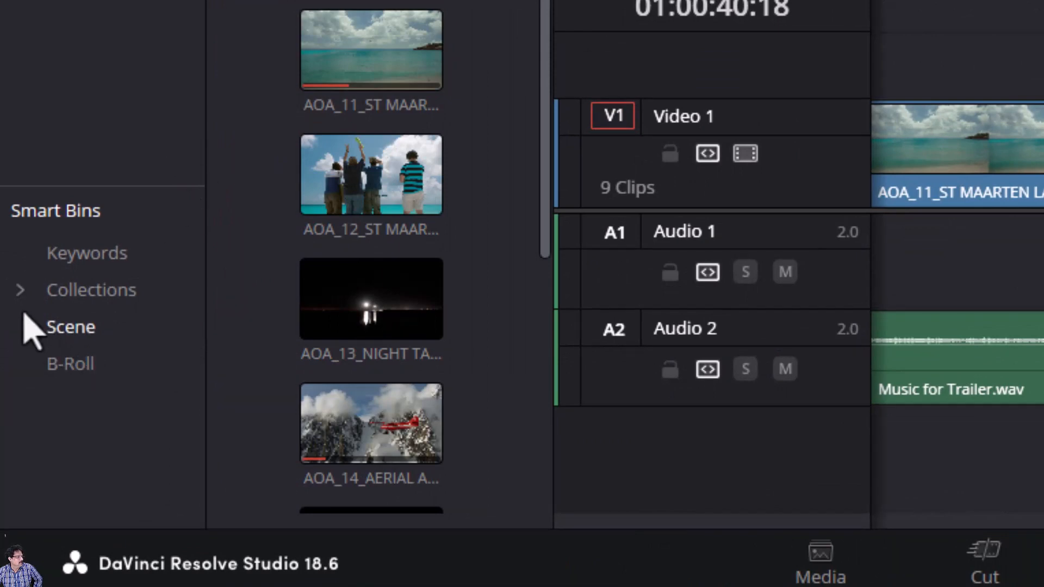
- Open the Keywords > credits smart bin and drop CREDITS.mov on Video 1 after AOA_11_ST MAARTEN LANDING
click(77, 256)
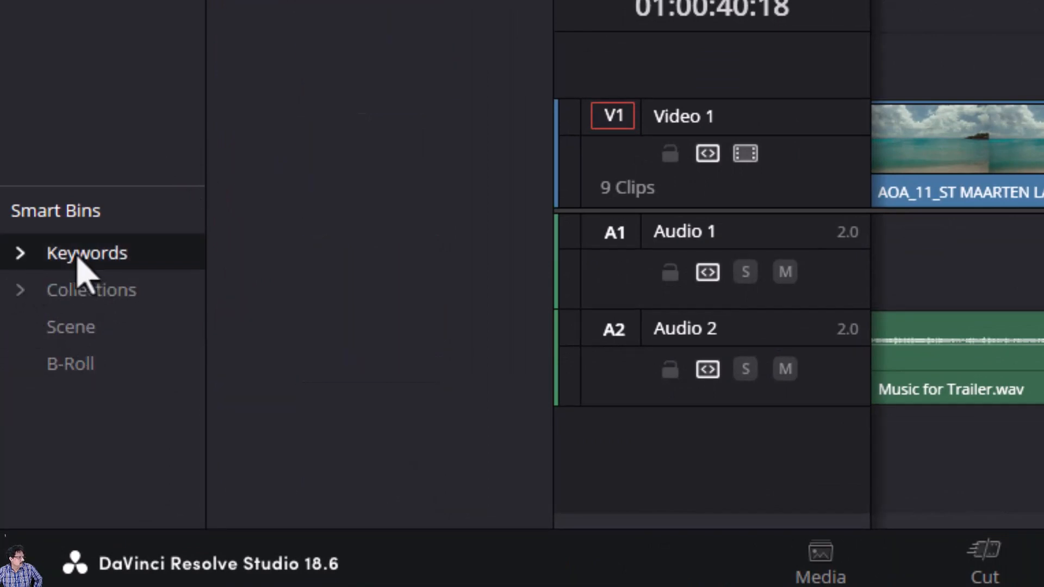
click(19, 253)
click(76, 332)
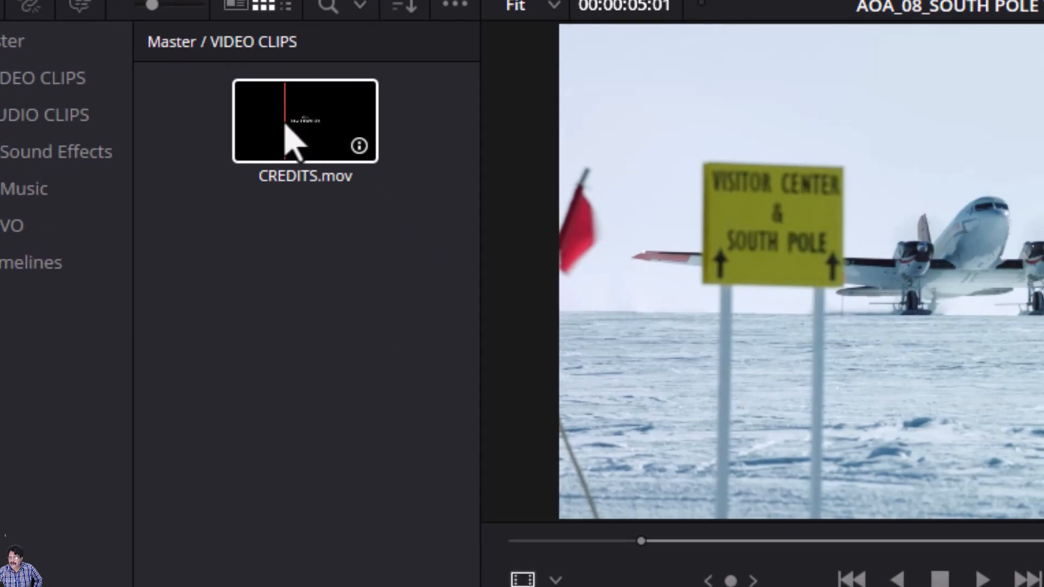
drag(285, 126, 692, 396)
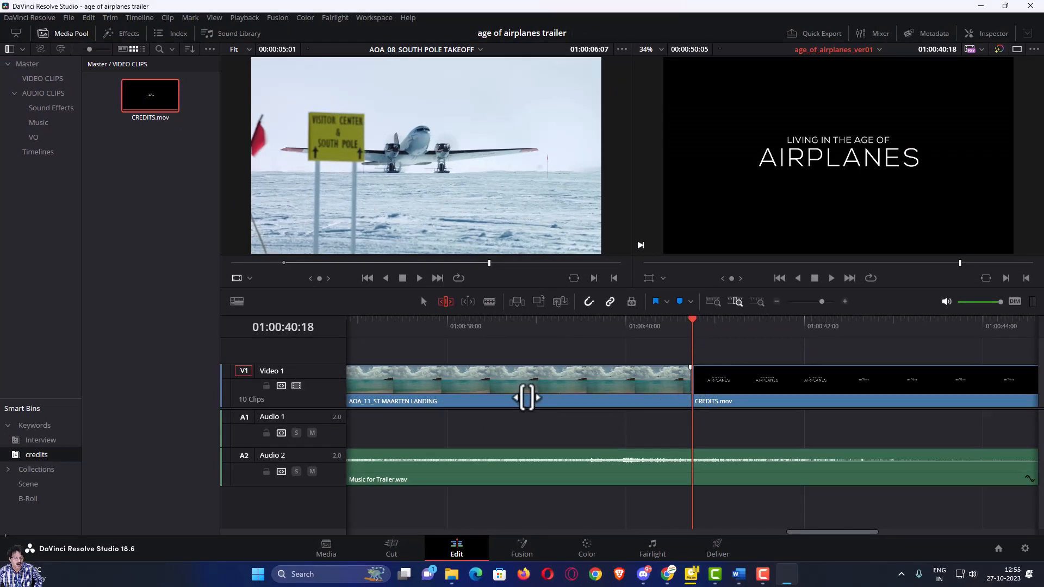
- Zoom out, review the cut into CREDITS.mov twice, and step the playhead back to 01:00:39:20
key(ctrl+minus)
key(ctrl+minus)
key(ctrl+minus)
key(ctrl+minus)
key(ctrl+minus)
key(ctrl+minus)
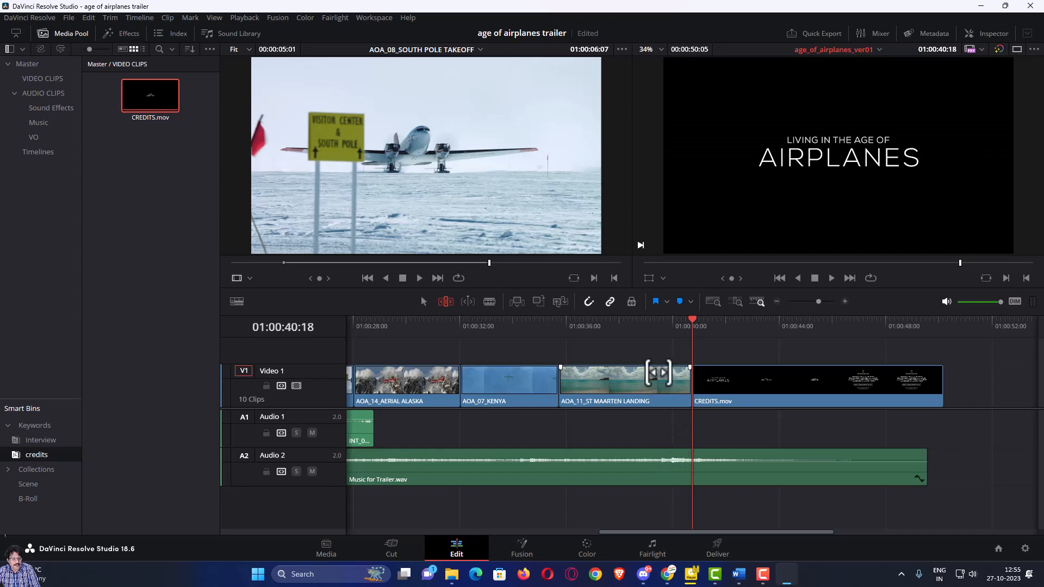
click(625, 327)
key(space)
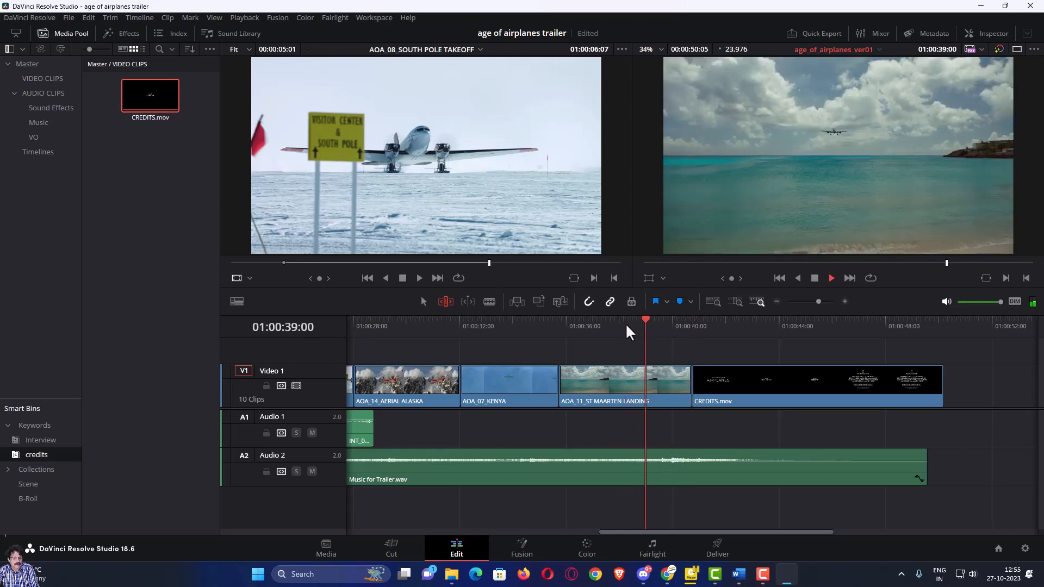
key(space)
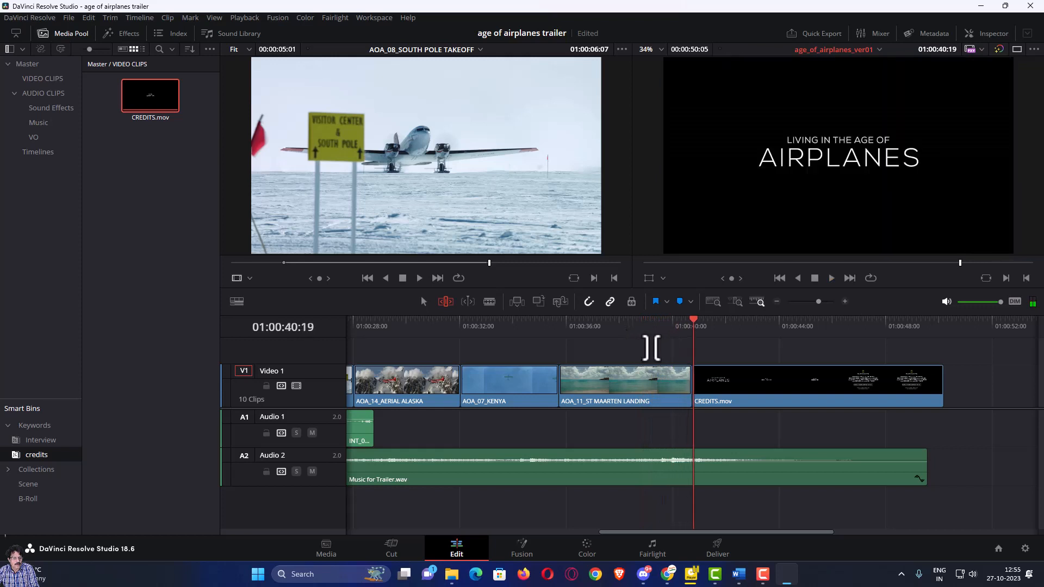
click(634, 322)
key(space)
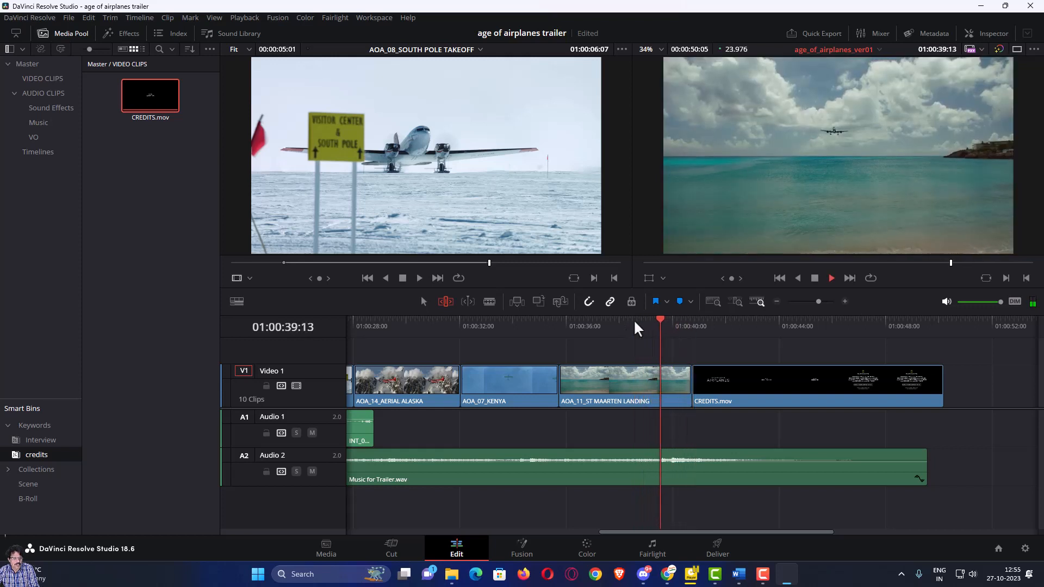
key(space)
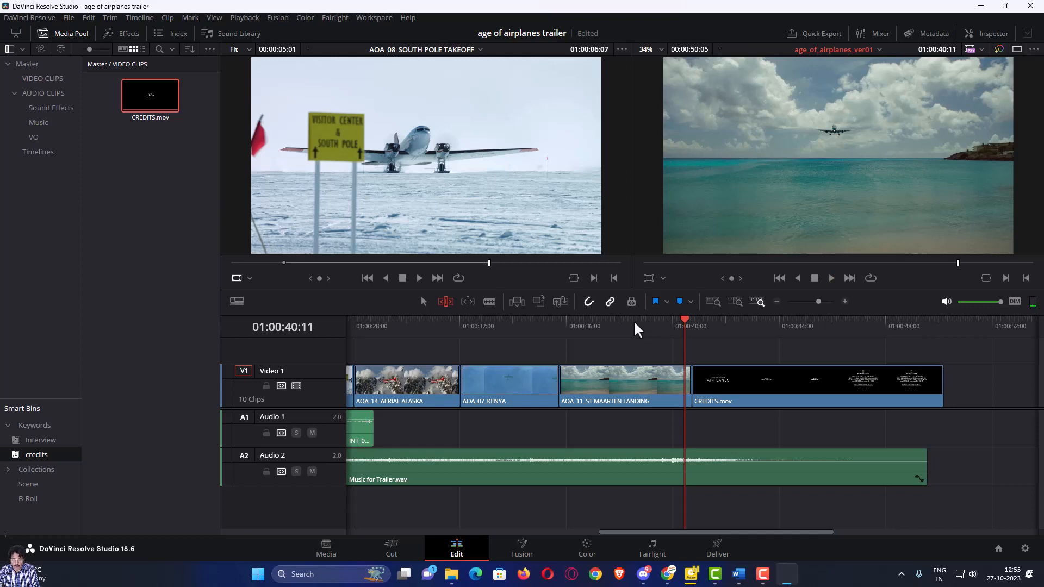
key(Left)
key(Left)
key(Left)
key(Left)
key(Left)
key(Left)
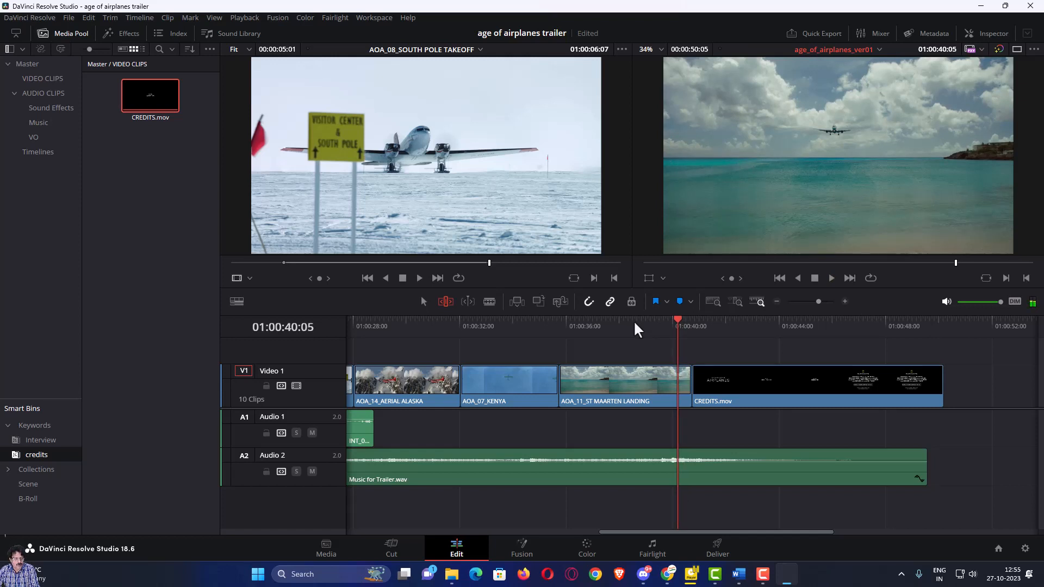
key(Left)
key(Left)
key(Left)
key(Left)
key(Left)
key(Left)
key(Left)
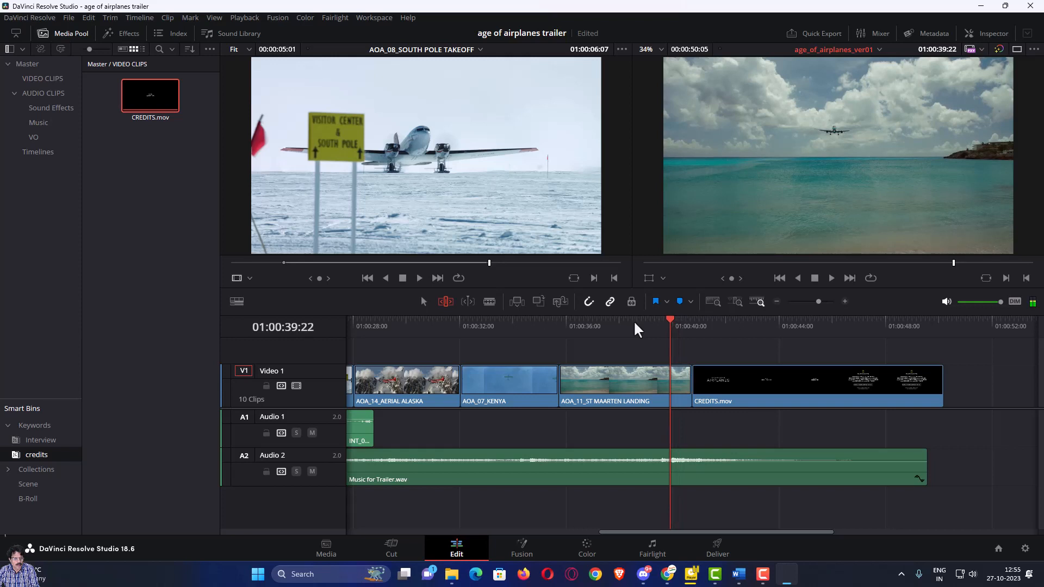
key(Left)
key(Left)
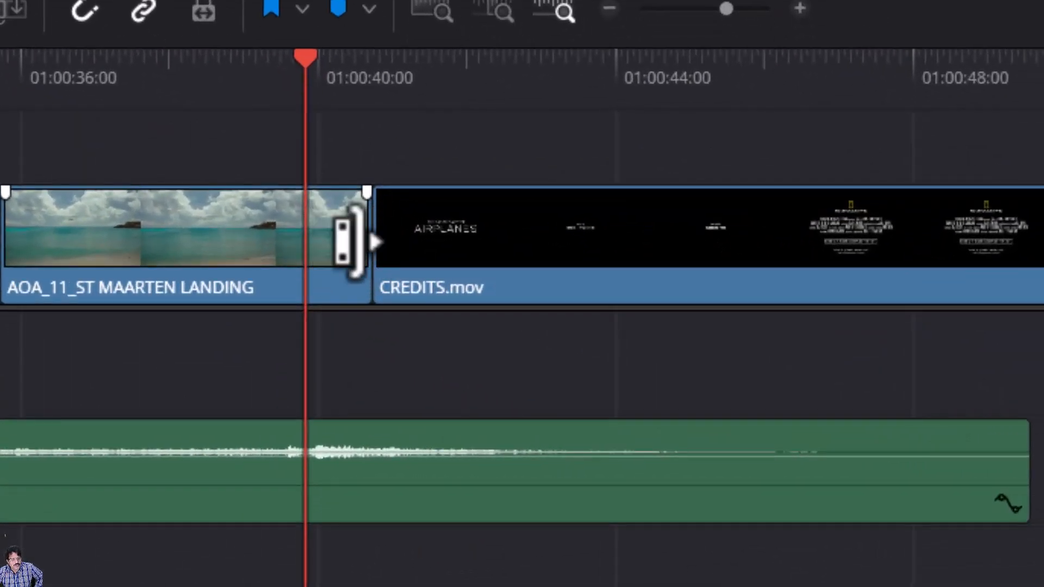
- Ripple-trim ST MAARTEN LANDING's end back 22 frames to the playhead and replay the cut into CREDITS.mov
drag(350, 242, 295, 241)
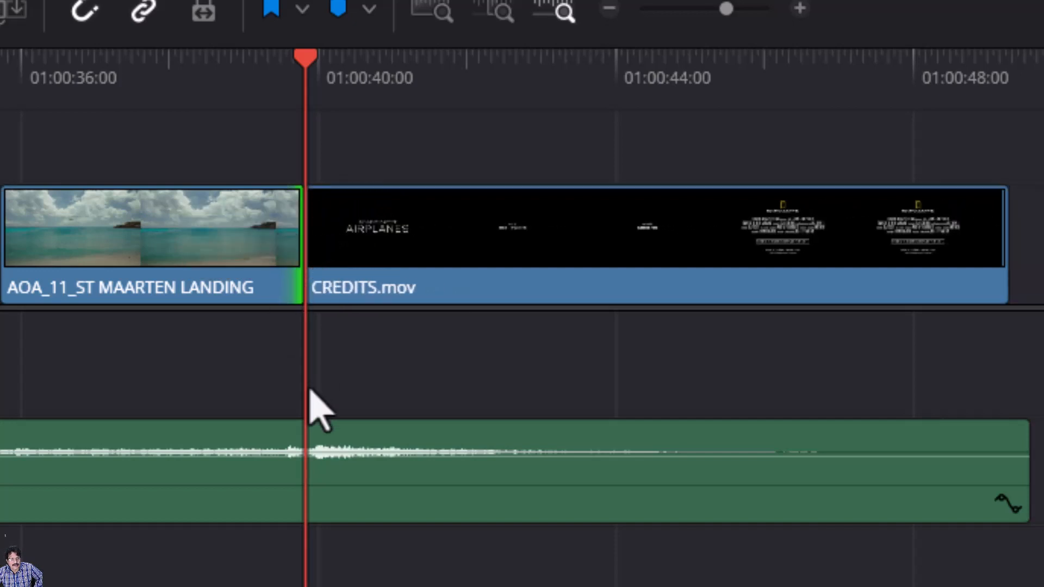
click(233, 59)
key(space)
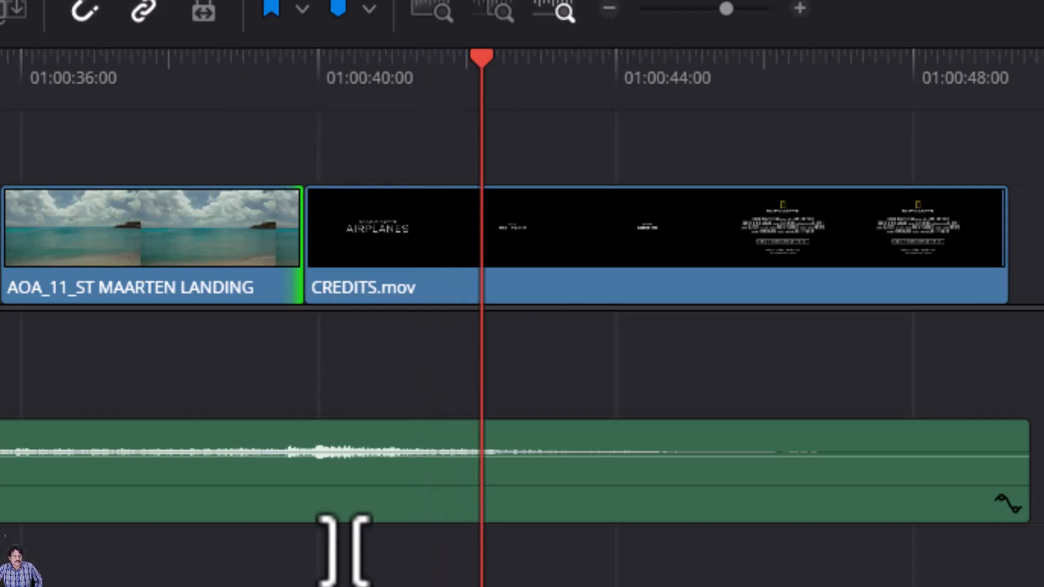
click(130, 75)
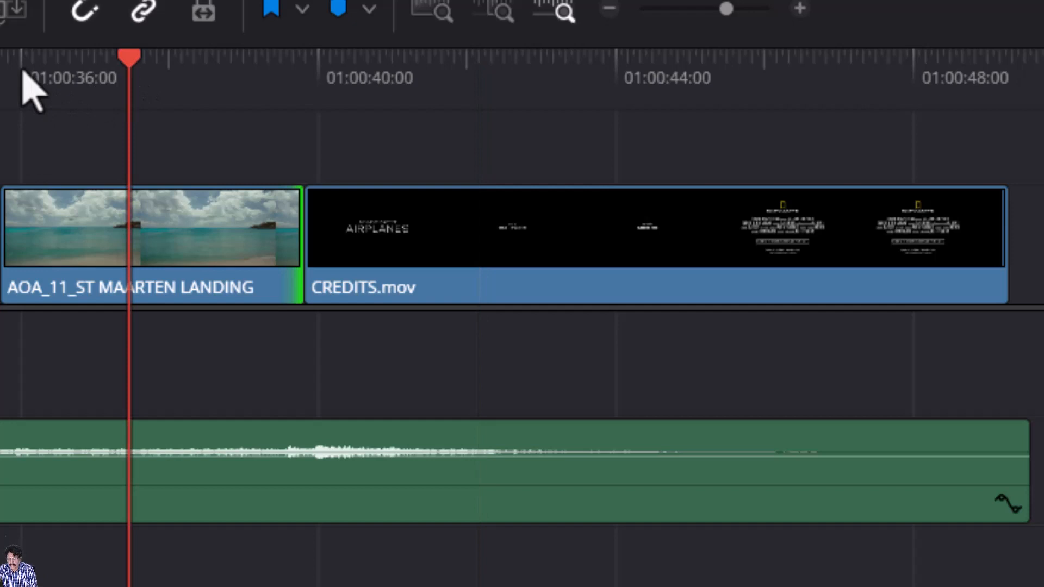
key(space)
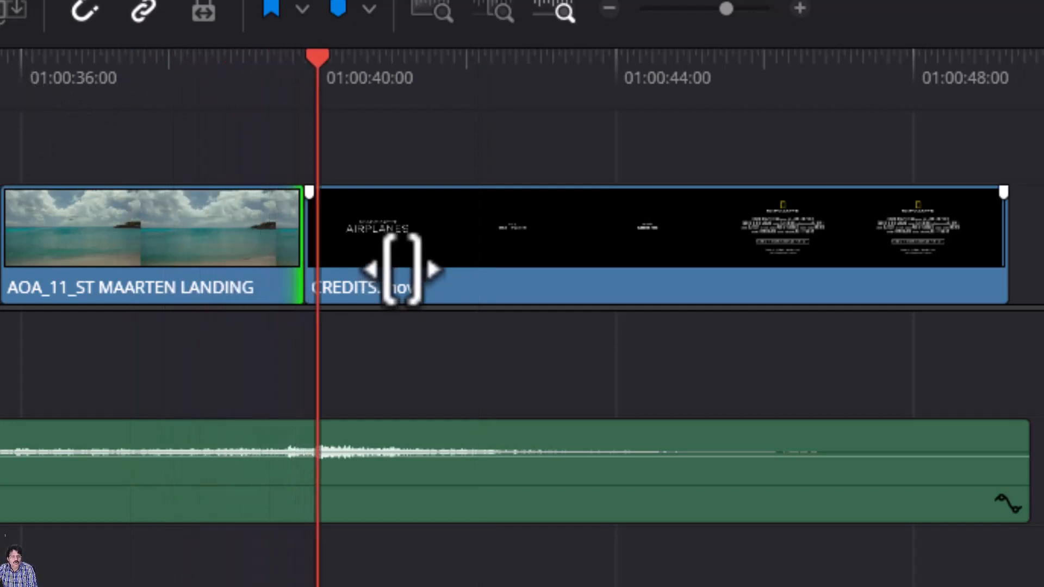
click(305, 54)
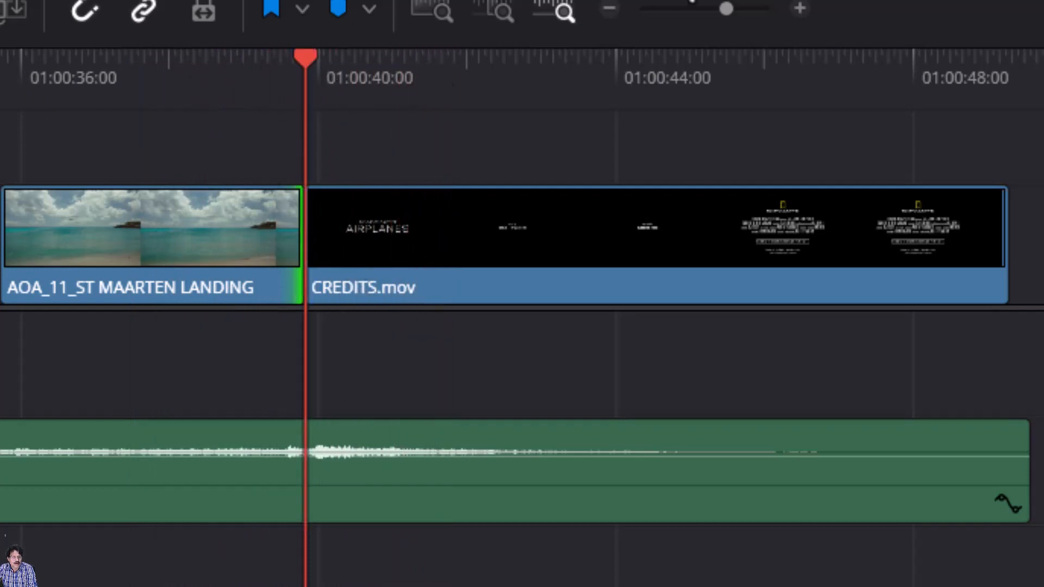
drag(156, 81, 187, 177)
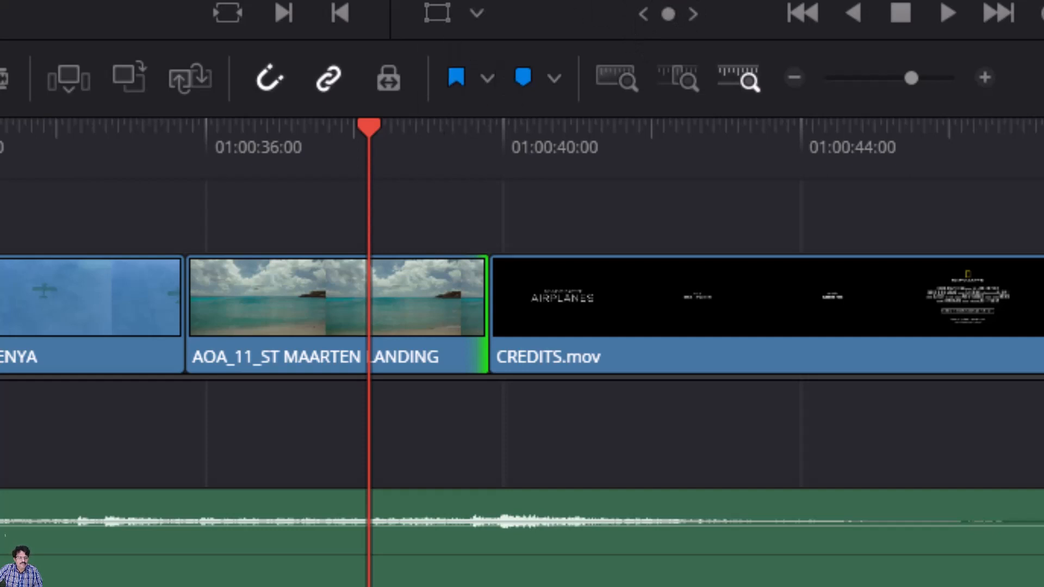
- In Trim Edit mode (T), slip the ST MAARTEN LANDING footage to an offset of about -02:19
key(t)
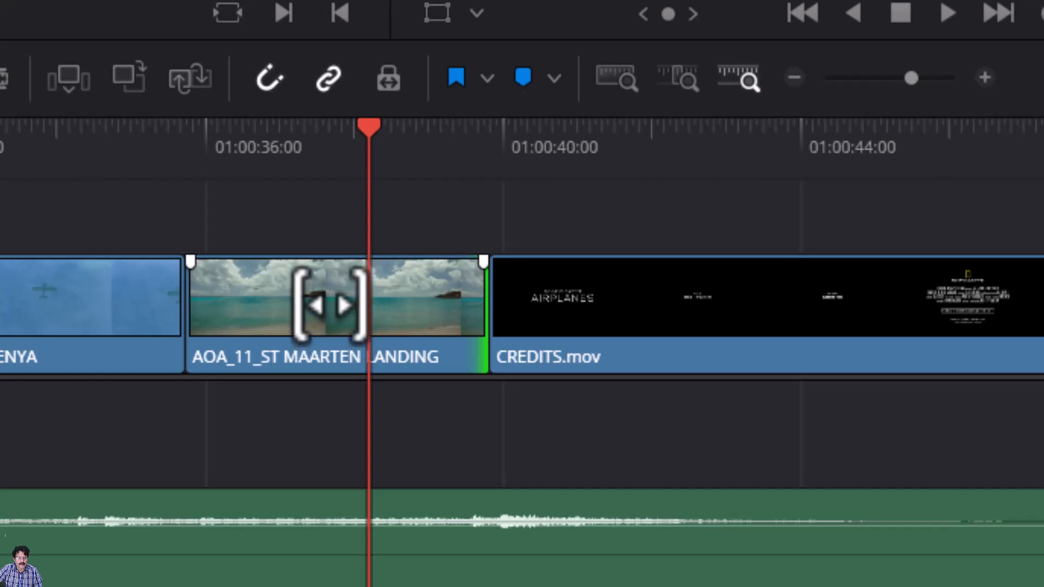
drag(332, 293, 190, 307)
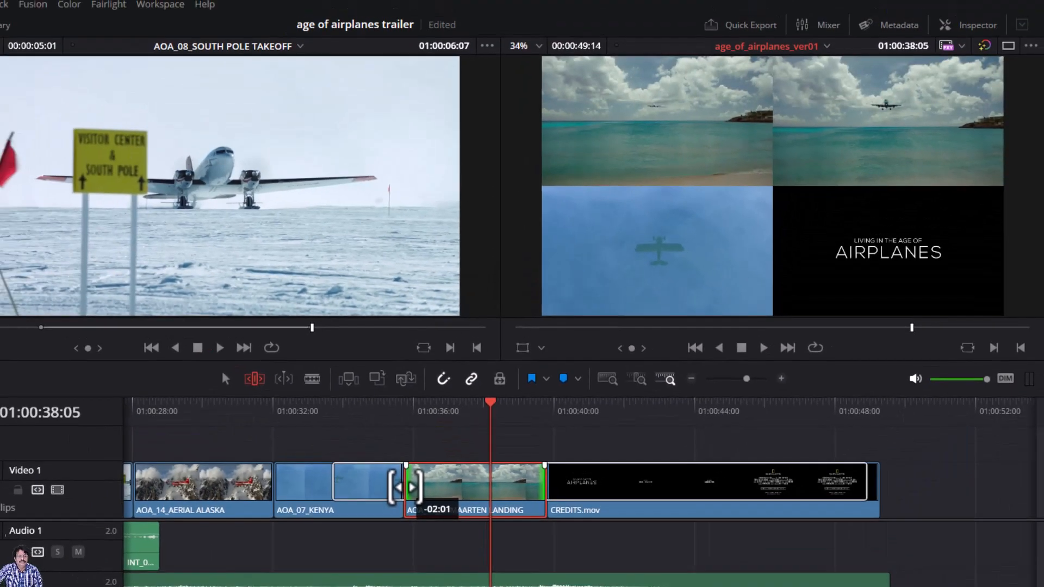
mouse_move(405, 488)
mouse_down()
mouse_move(326, 486)
mouse_move(387, 486)
mouse_up()
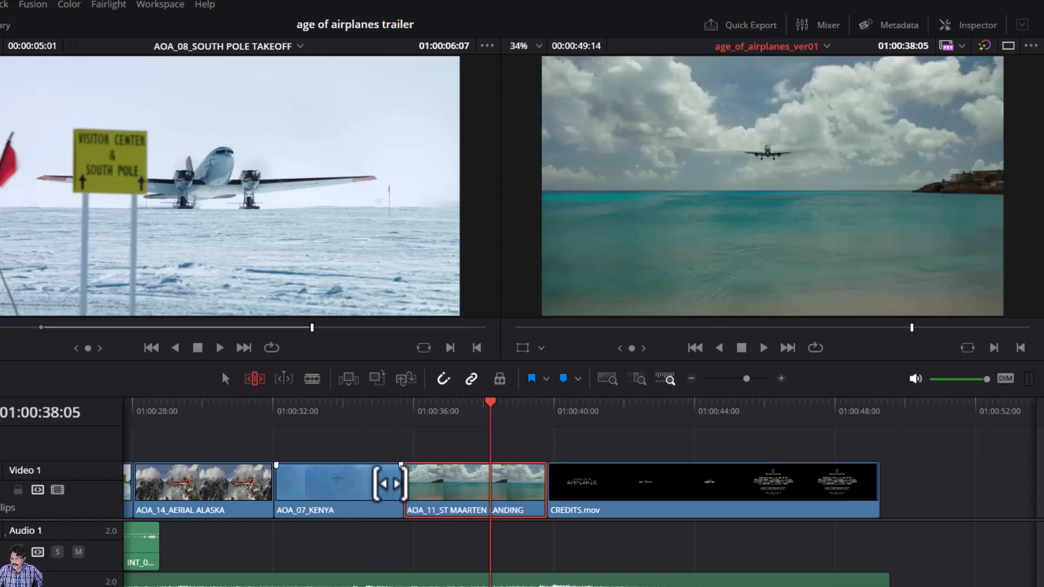
- Slip the ST MAARTEN LANDING shot further to about -03:13, then replay from 01:00:35:01 into the credits
key(Up)
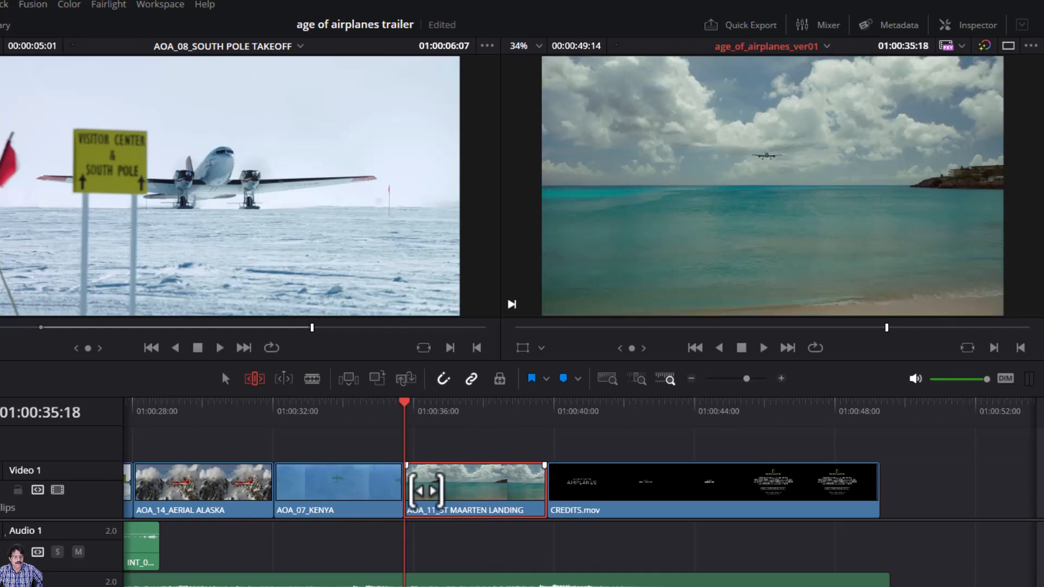
key(Down)
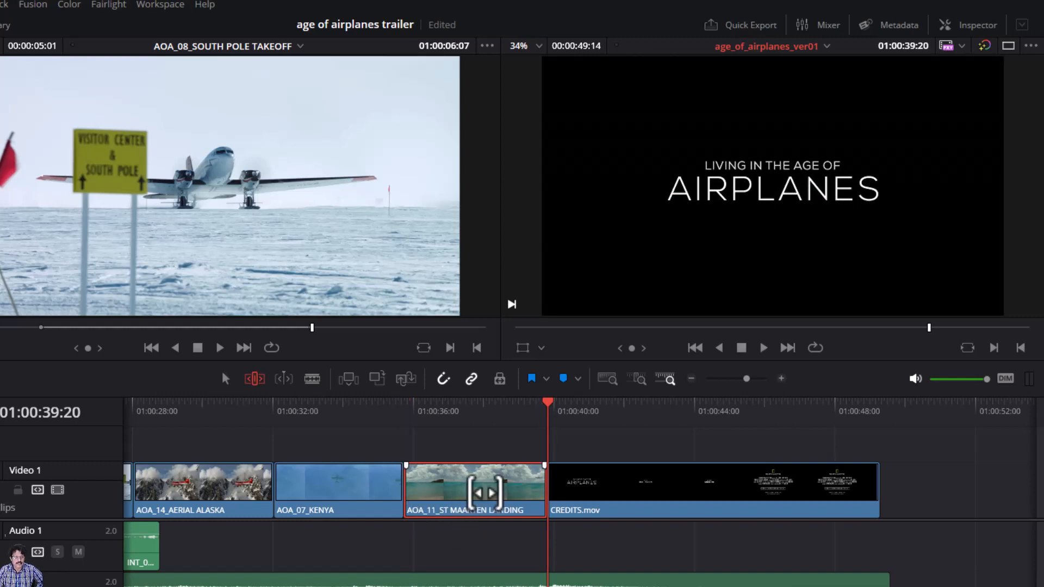
key(Left)
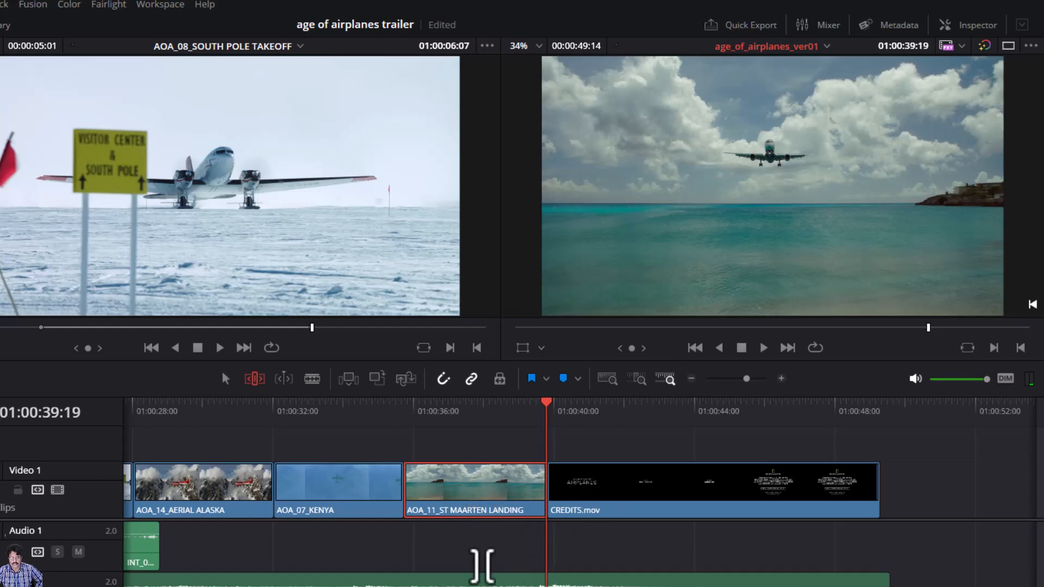
drag(487, 482, 370, 499)
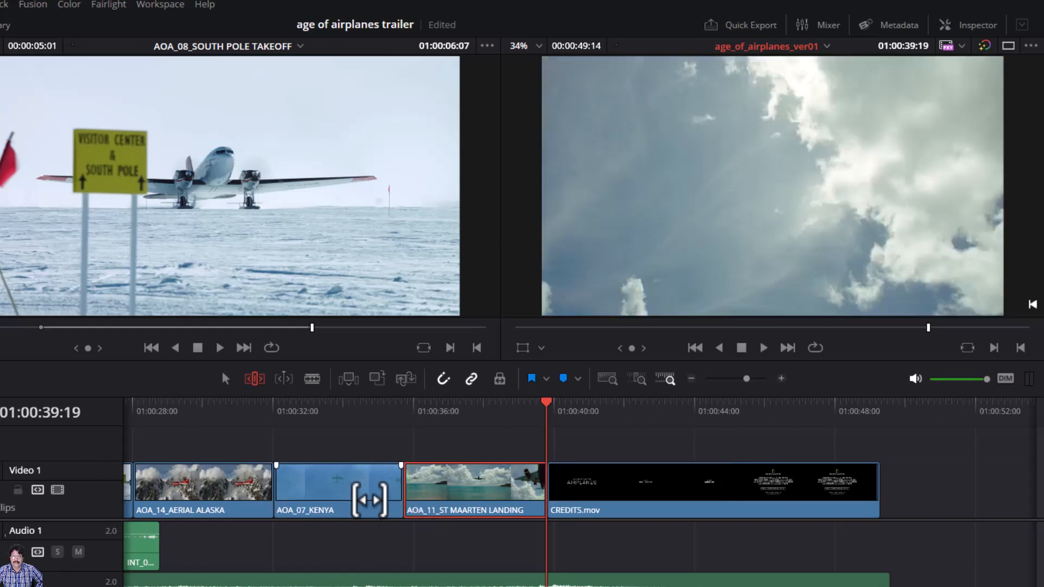
click(379, 409)
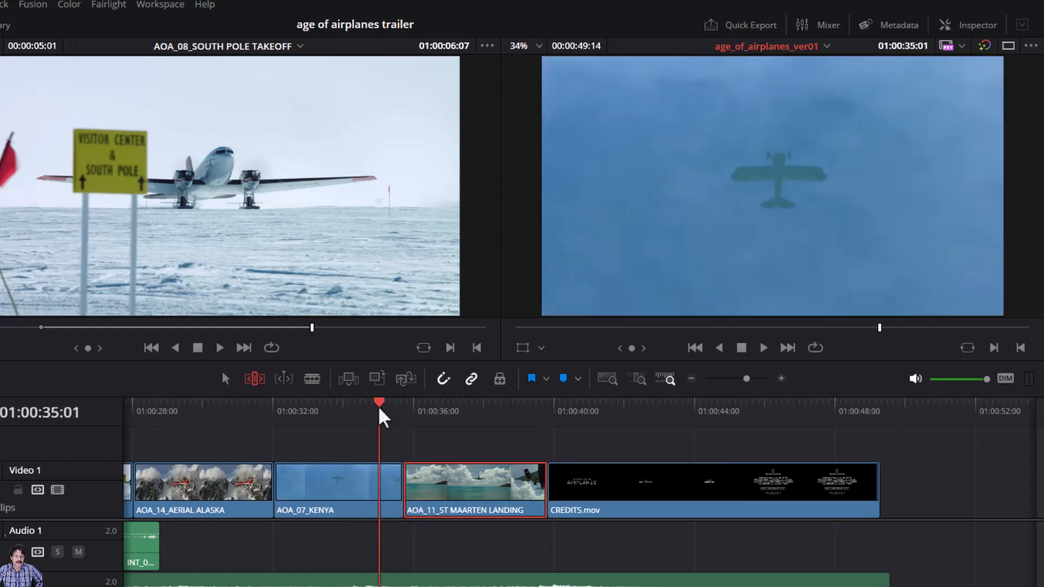
key(space)
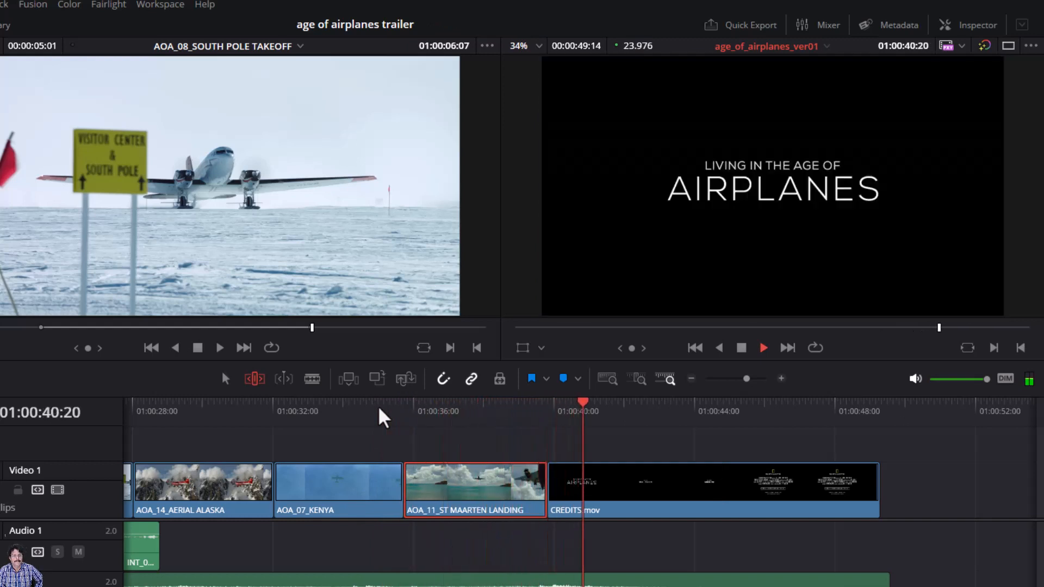
key(space)
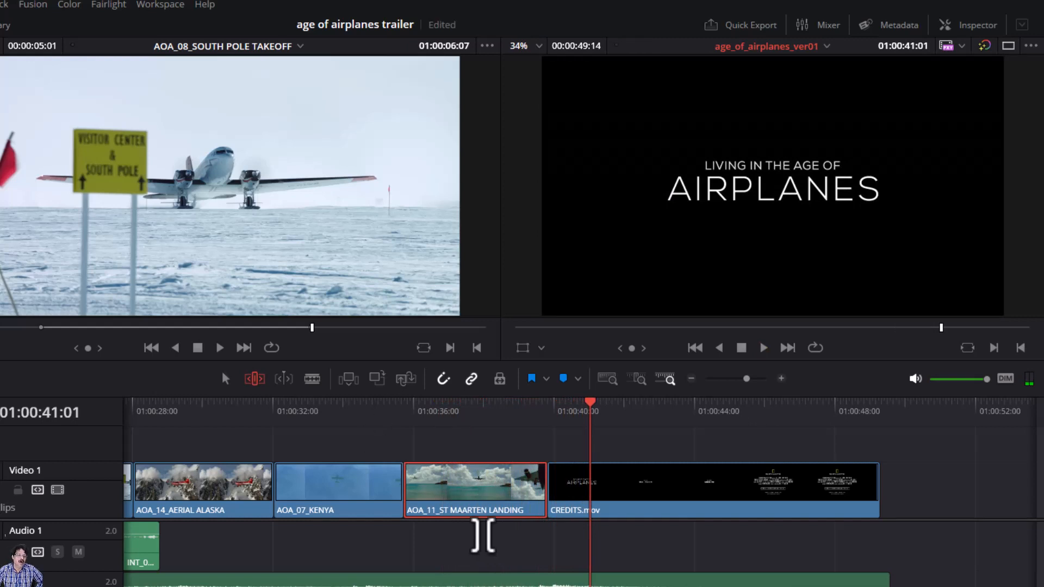
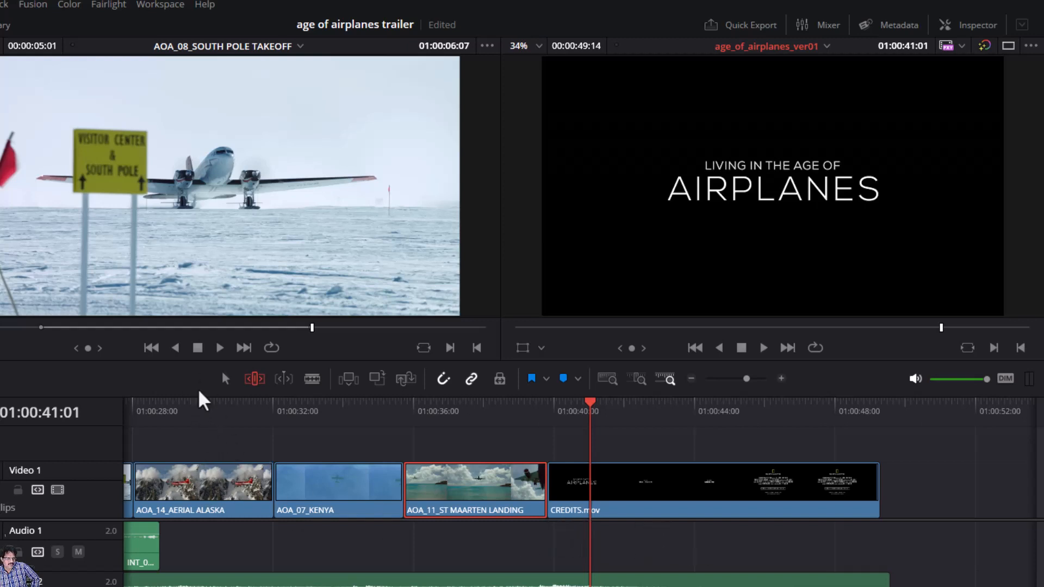
- Review the edit from the South Pole shot and select the AOA_14_AERIAL ALASKA clip
click(197, 412)
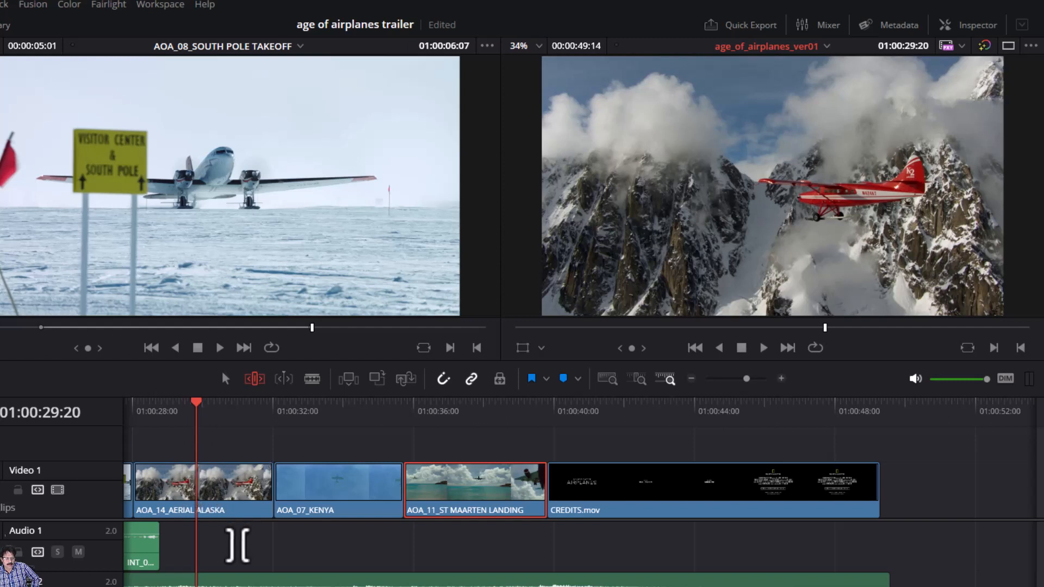
drag(238, 545, 458, 552)
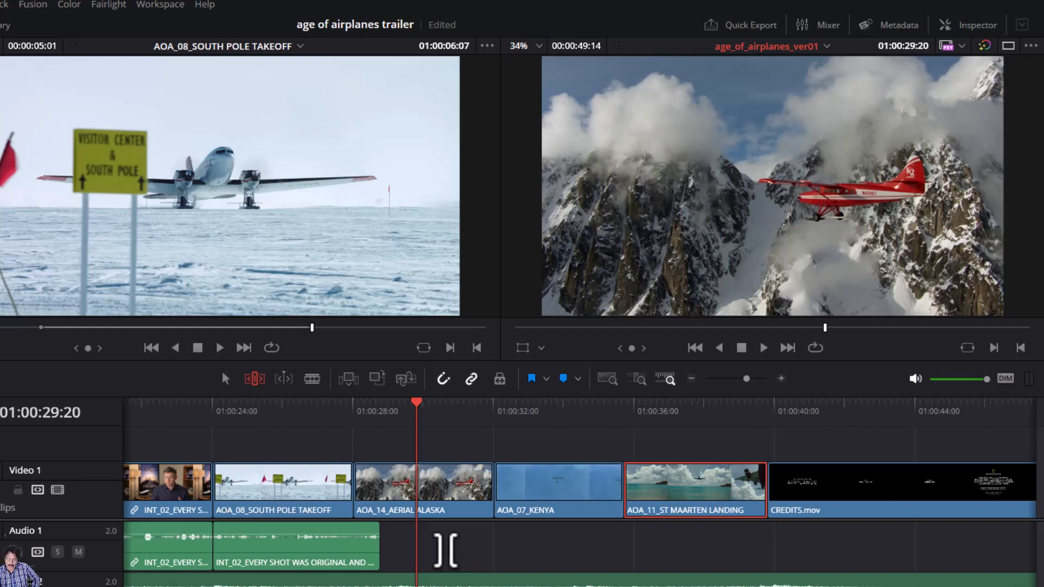
key(slash)
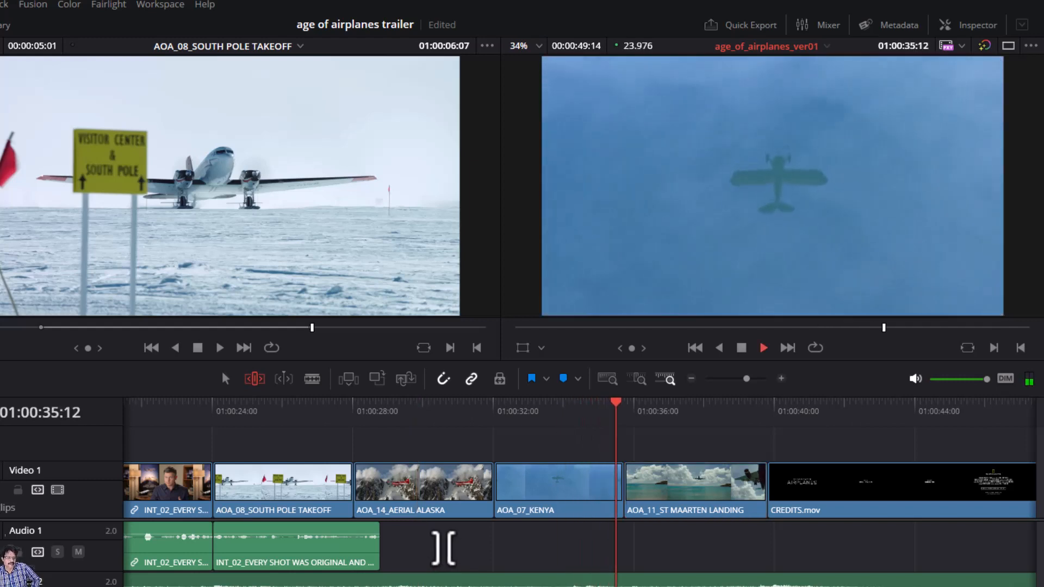
click(321, 409)
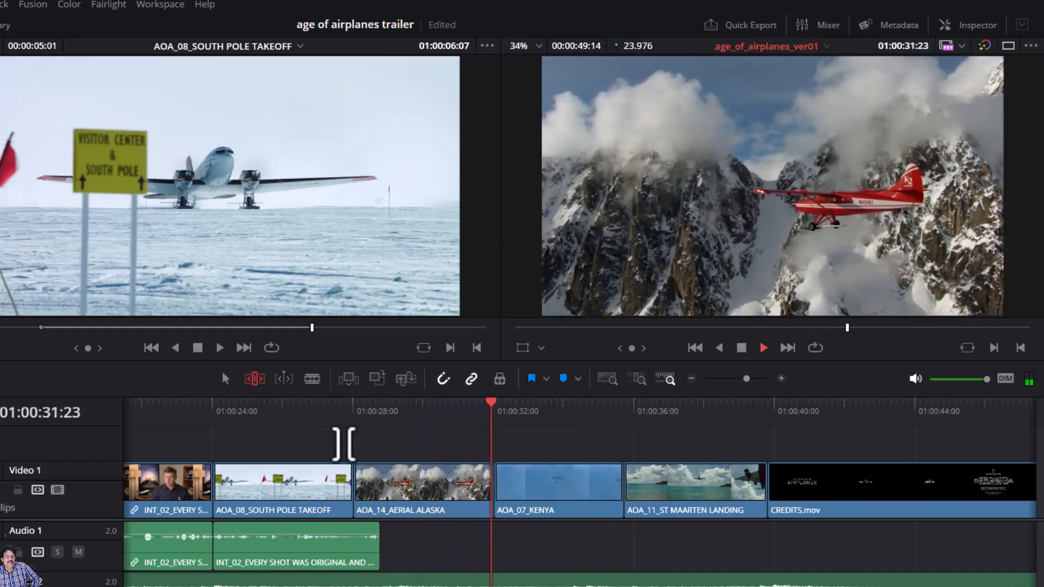
click(742, 348)
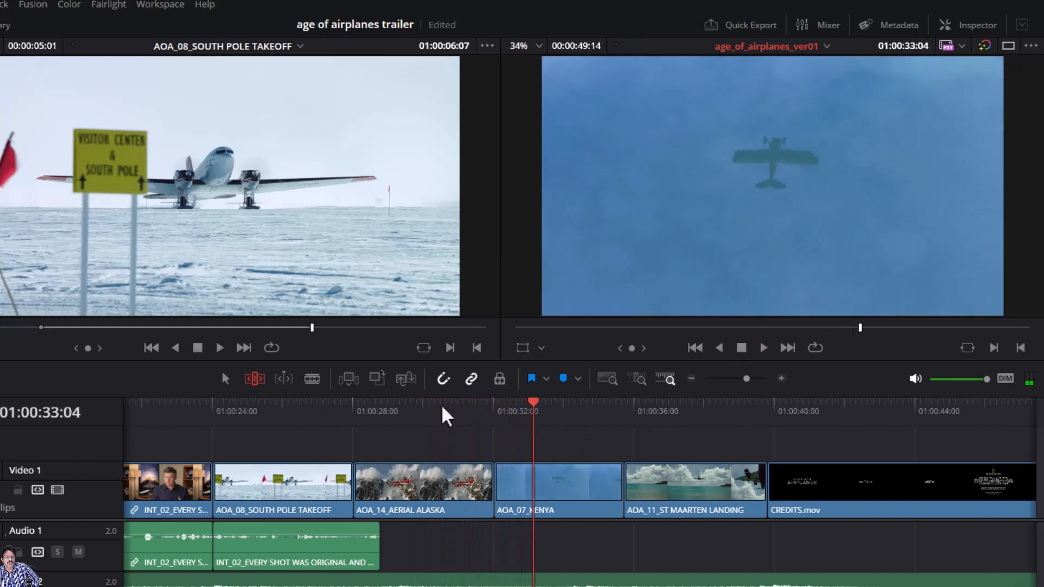
drag(443, 415, 425, 427)
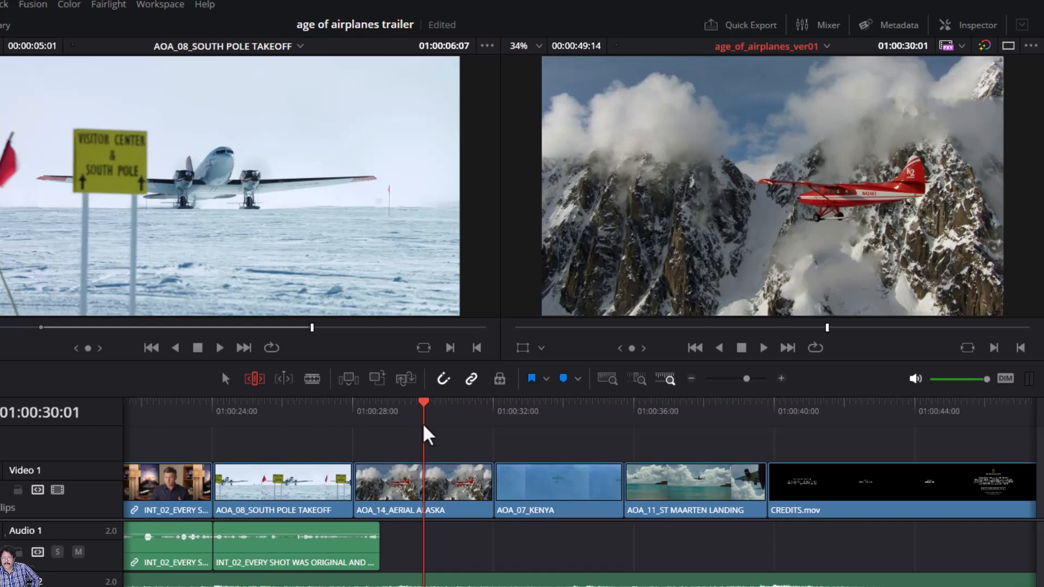
click(395, 486)
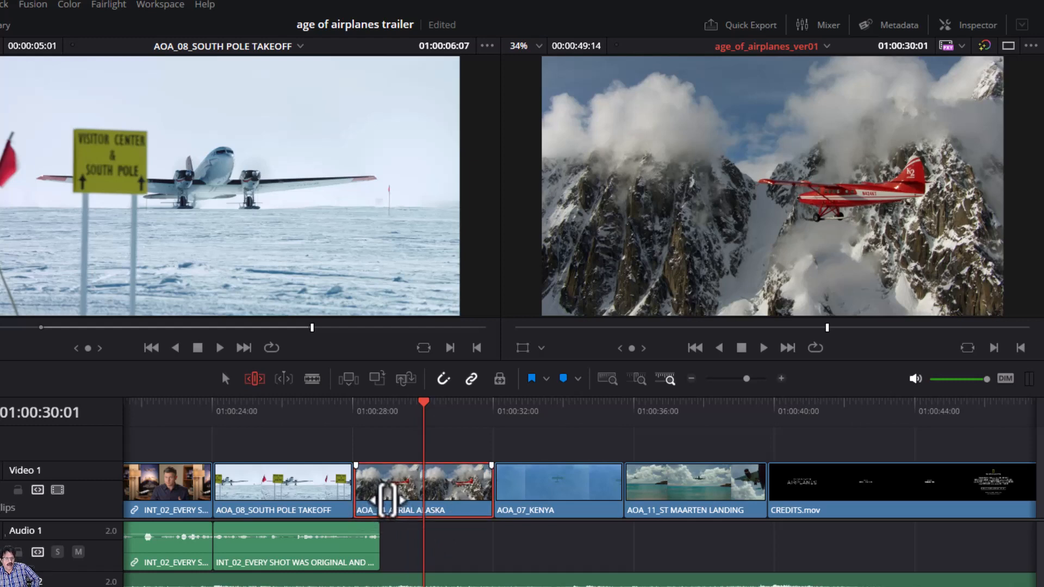
- In the Inspector's Speed Change section, set the Aerial Alaska clip's speed to 200%
click(966, 33)
scroll(905, 209, down, 2)
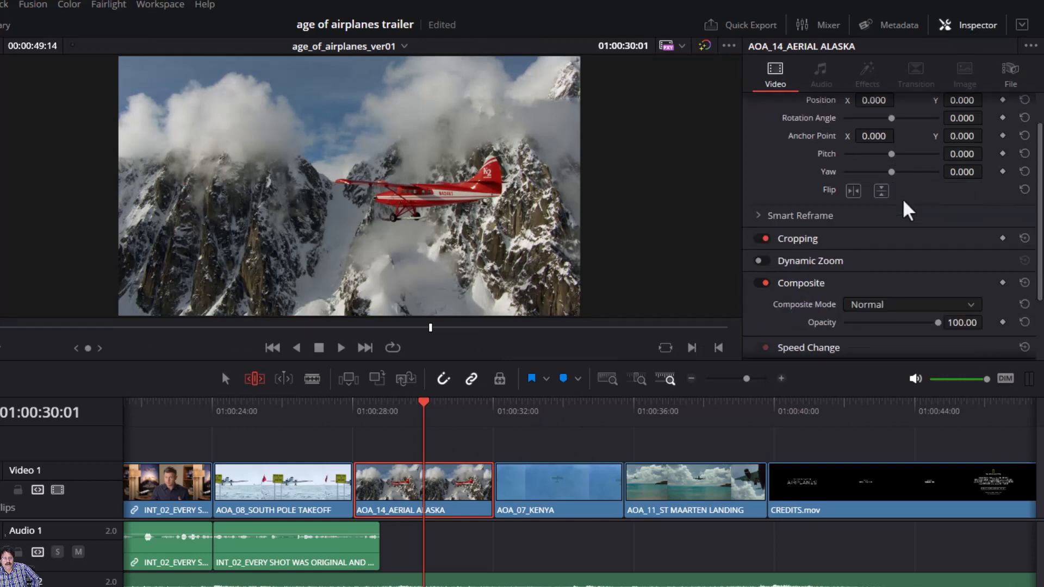
scroll(906, 210, down, 3)
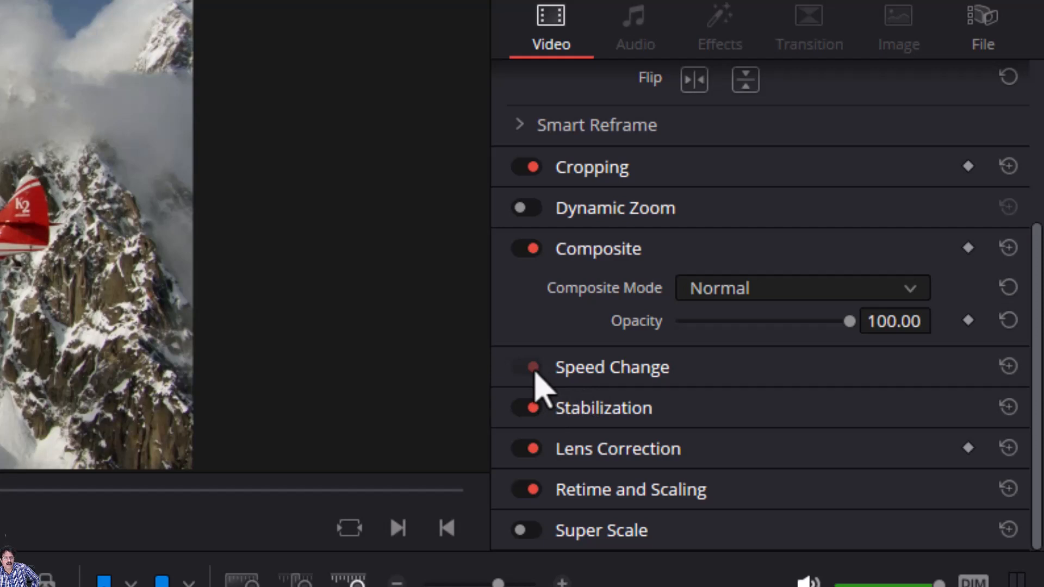
click(631, 375)
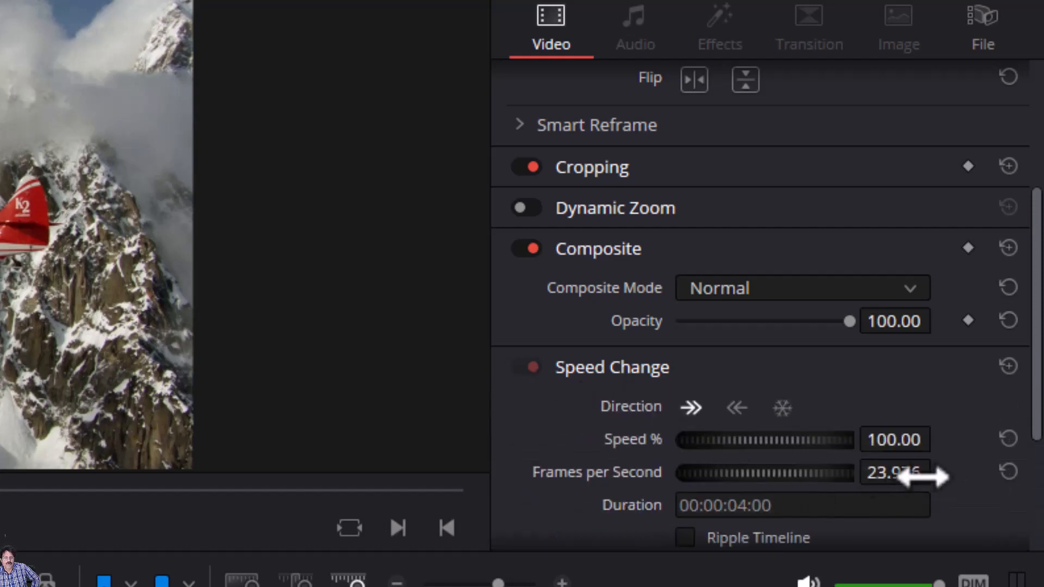
click(899, 442)
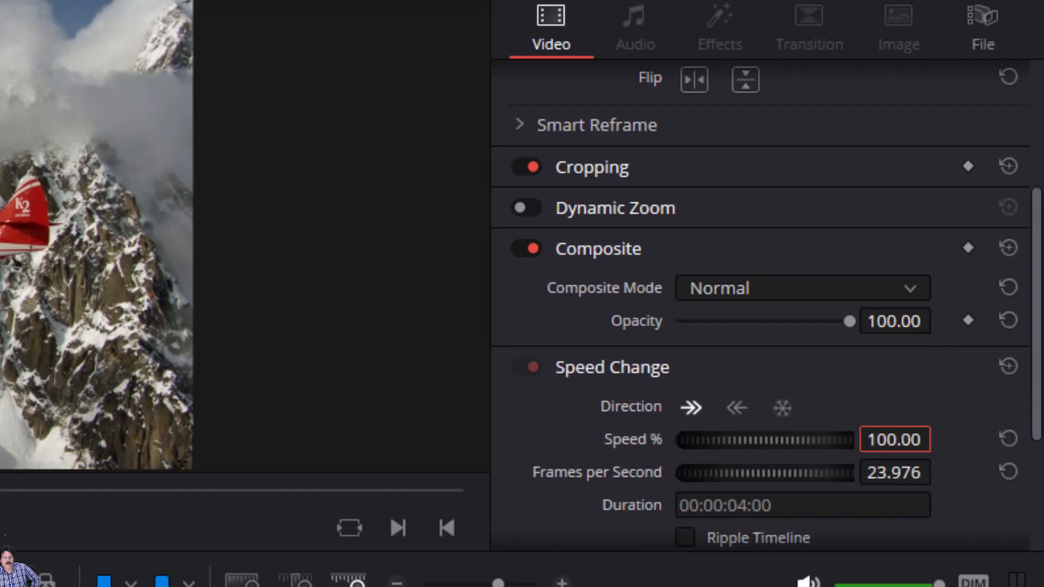
text(200)
key(Return)
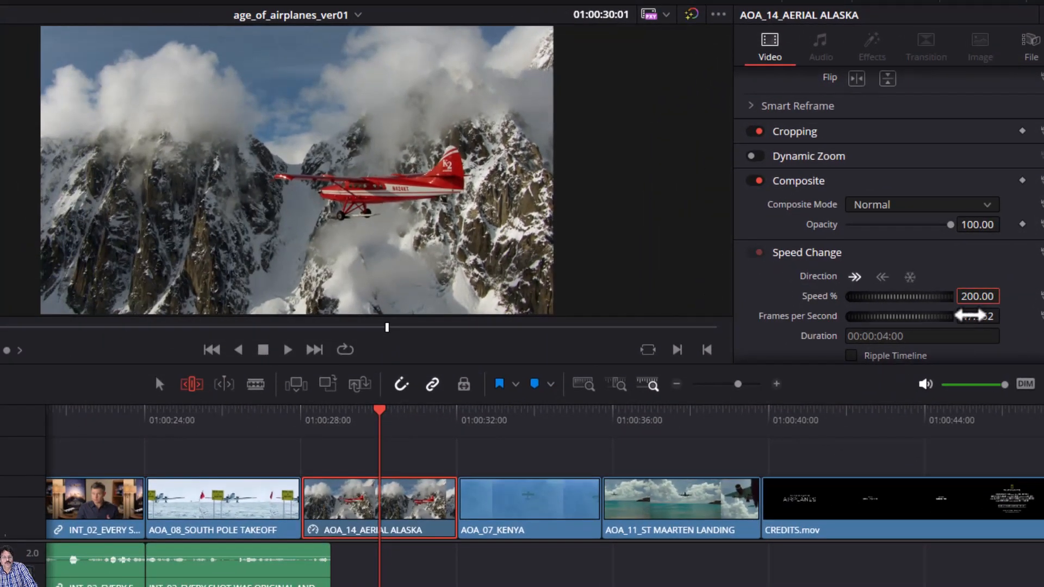
- Replay from the South Pole takeoff shot to check the sped-up Alaska clip
click(287, 413)
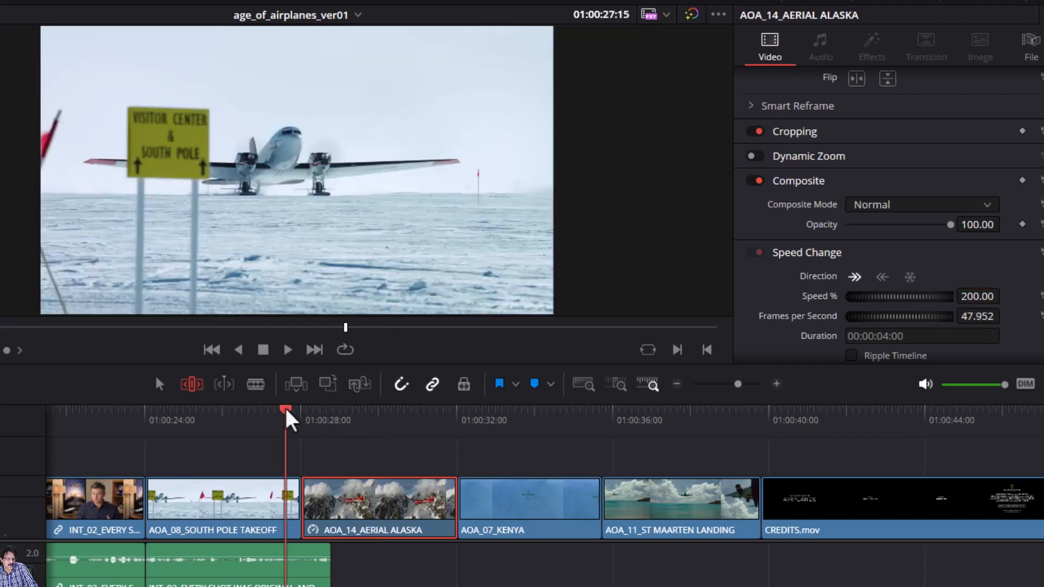
click(288, 350)
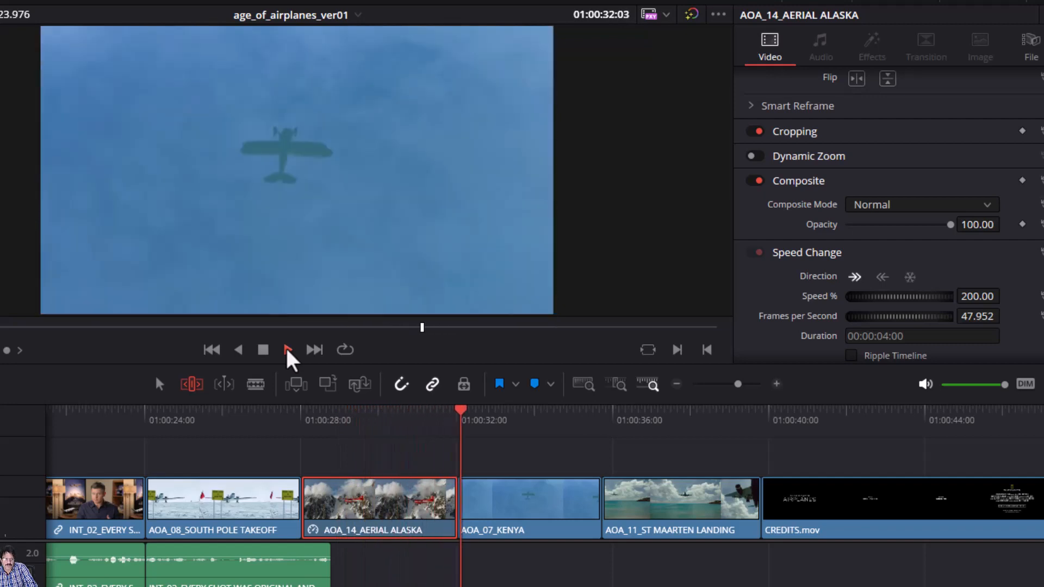
click(263, 350)
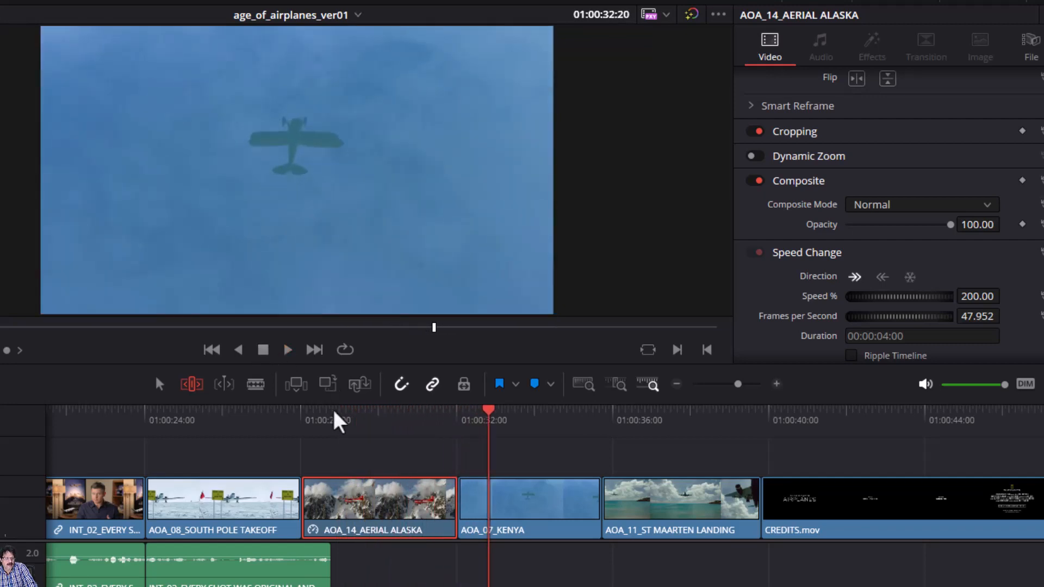
drag(347, 420, 374, 424)
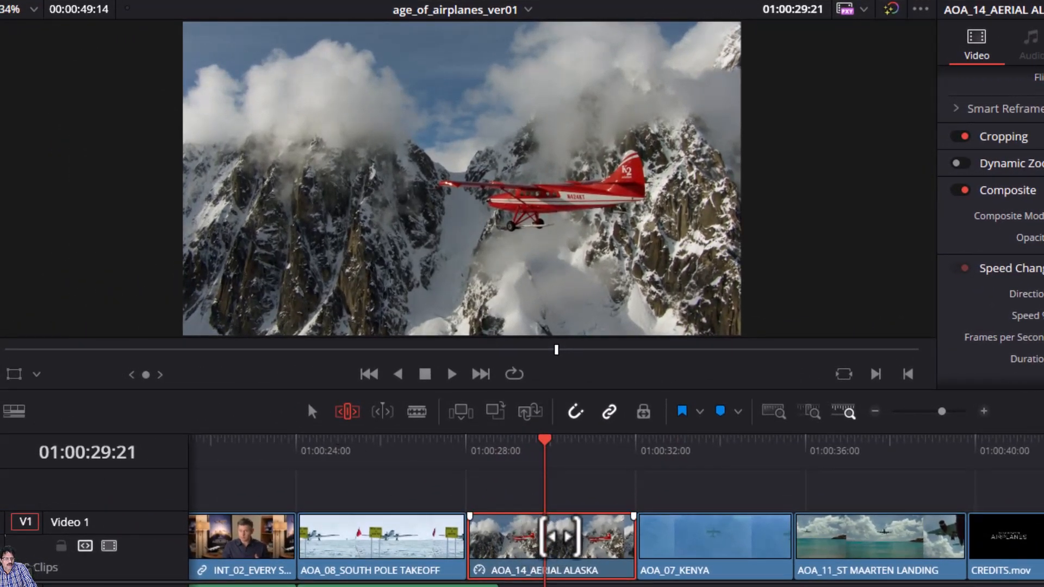
- Slip the Aerial Alaska footage to a -05:12 offset and replay from the South Pole shot
click(558, 535)
drag(559, 536, 93, 492)
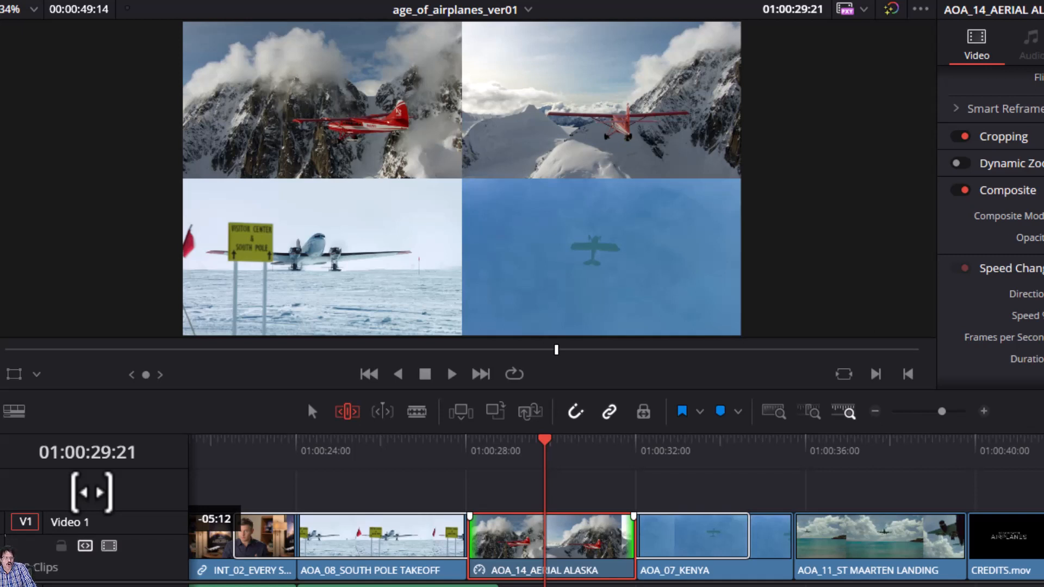
drag(92, 493, 92, 493)
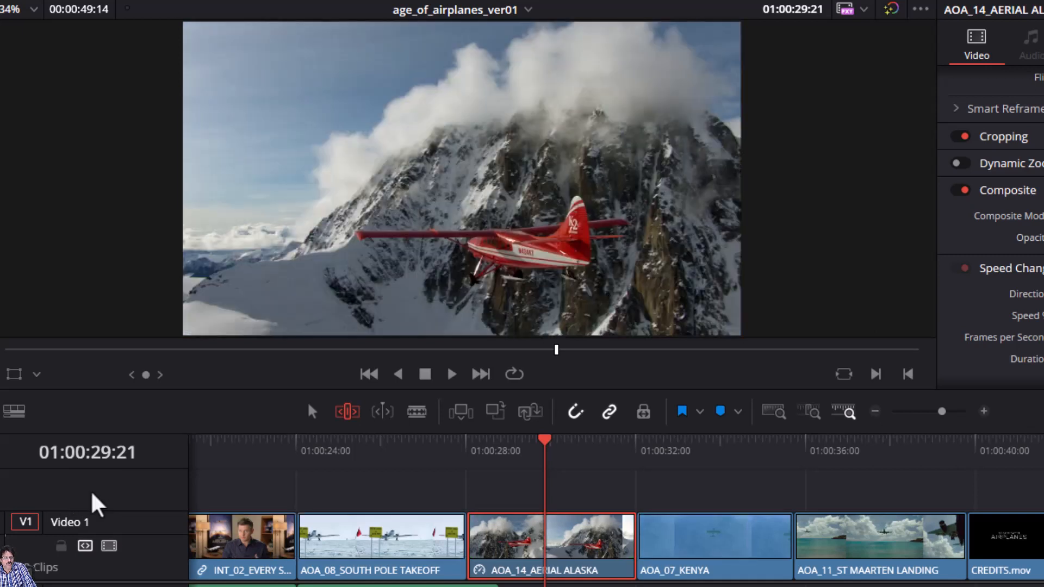
click(436, 454)
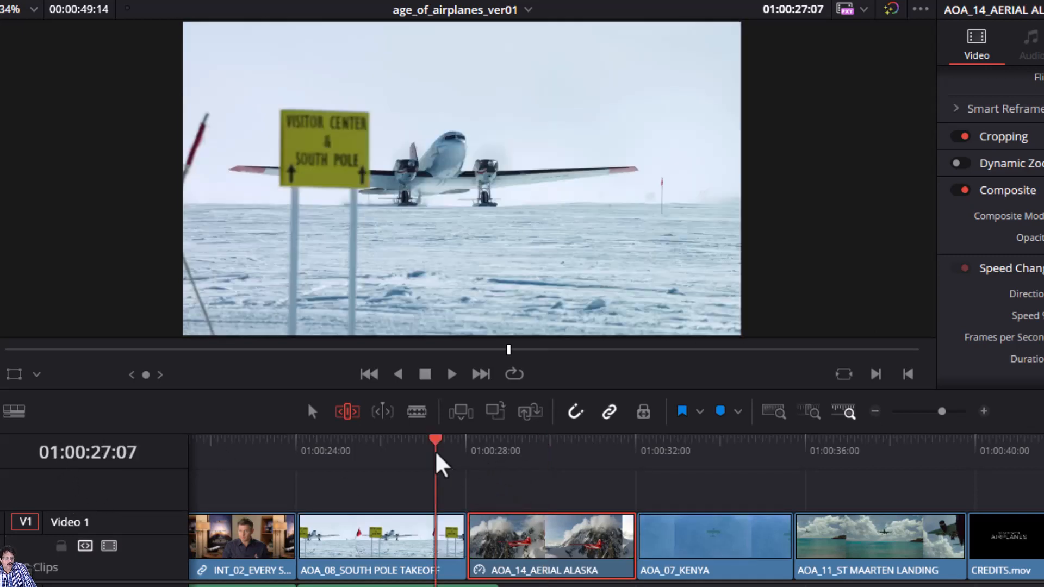
key(space)
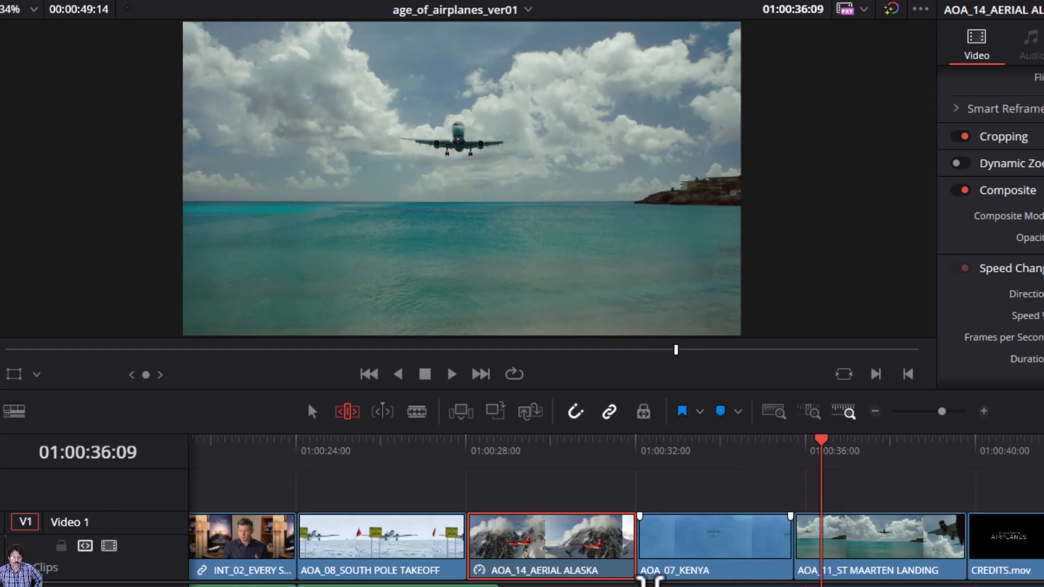
- Park on the first frame of the AOA_07_KENYA shot and match-frame it into the source viewer
click(720, 545)
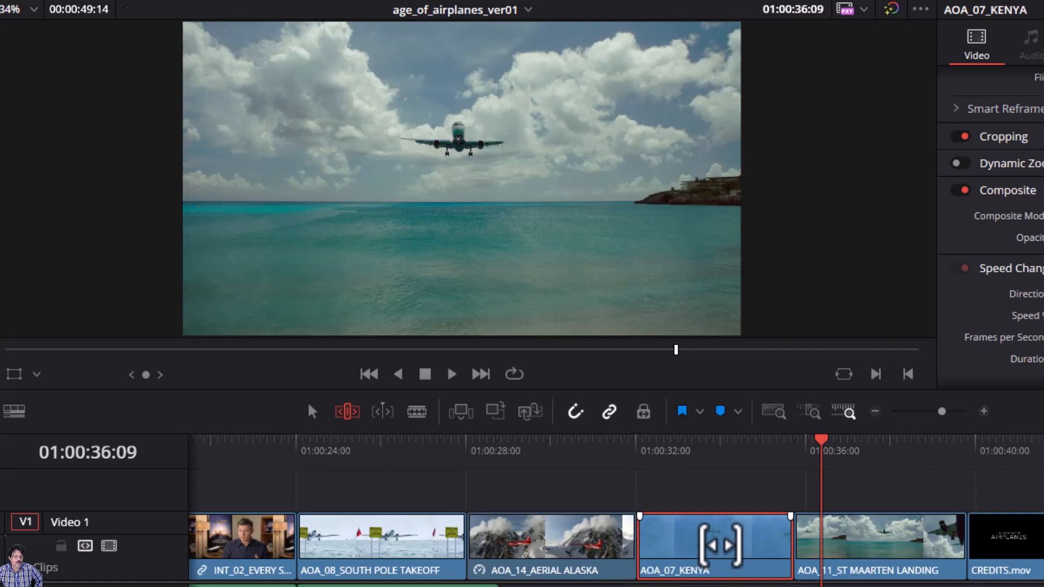
click(584, 452)
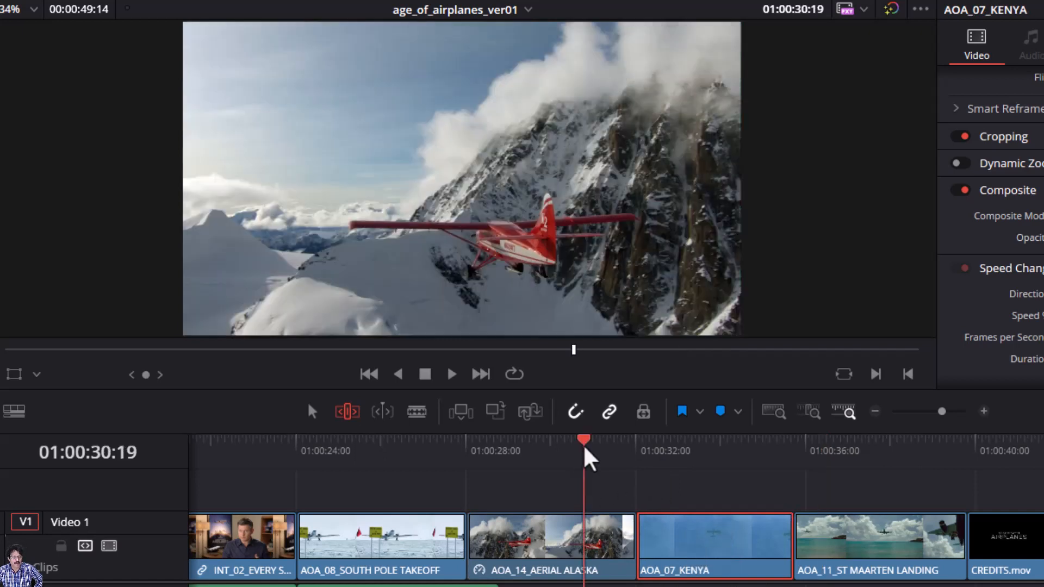
drag(585, 451, 730, 490)
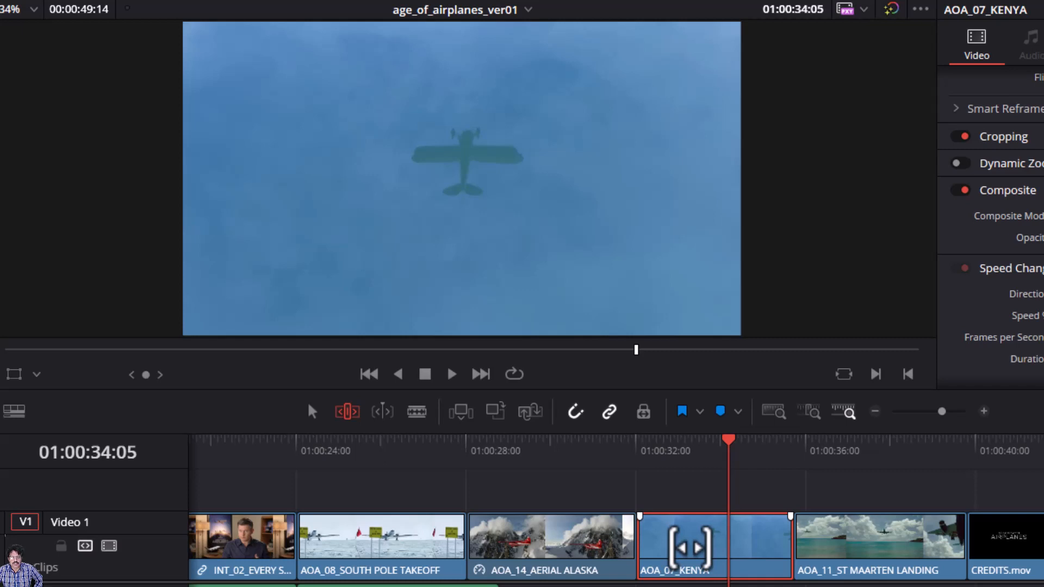
key(Up)
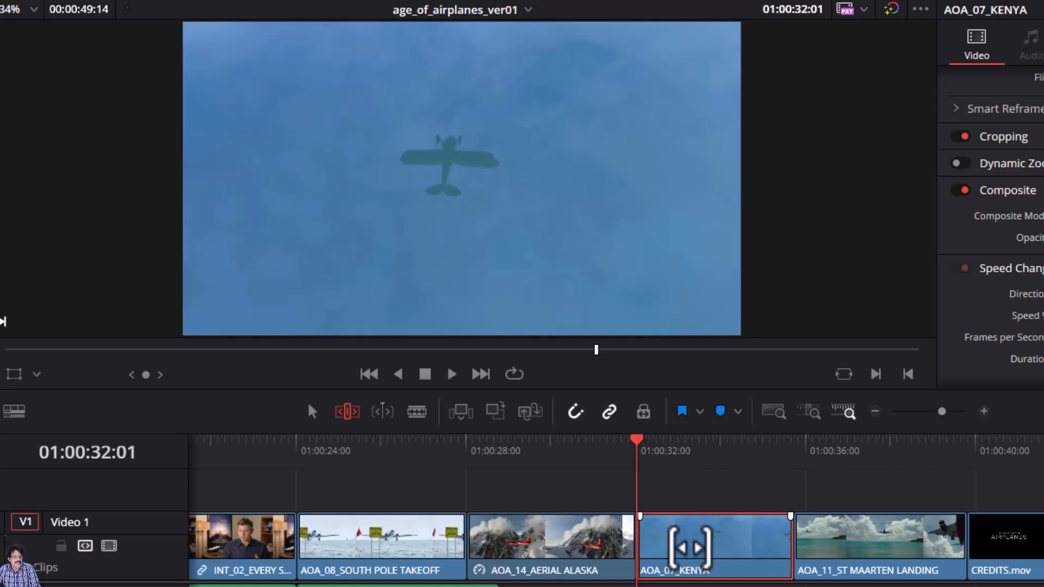
key(f)
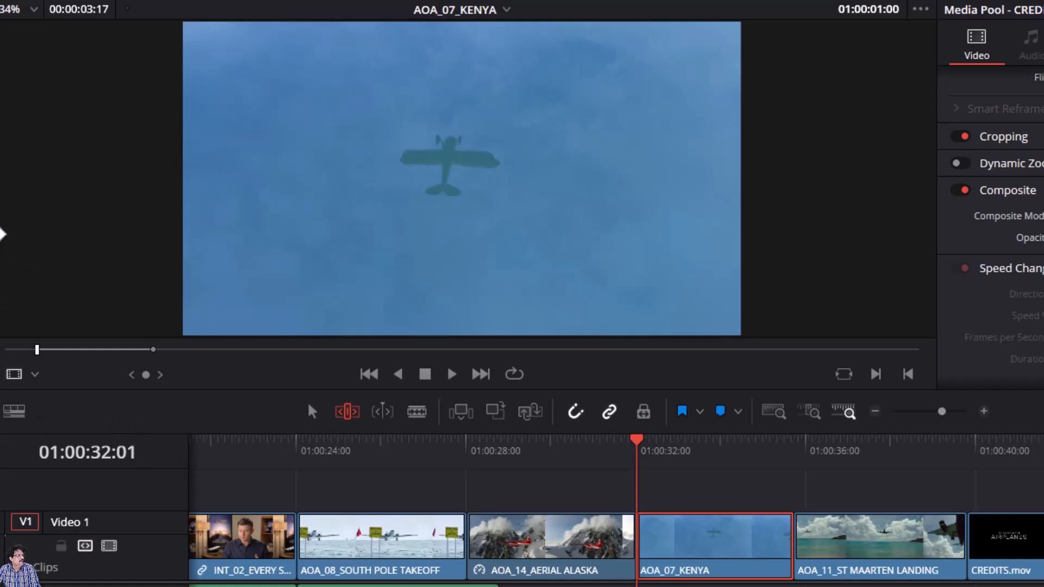
- Switch to dual viewers and park the Kenya source on the yellow biplane at 01:00:18:11
drag(1, 234, 12, 234)
click(318, 412)
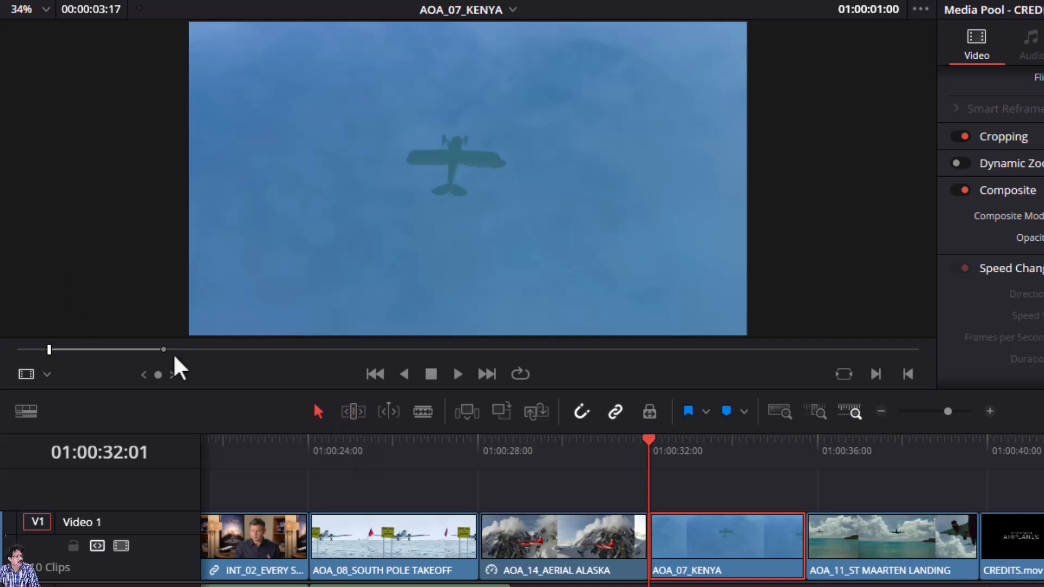
key(q)
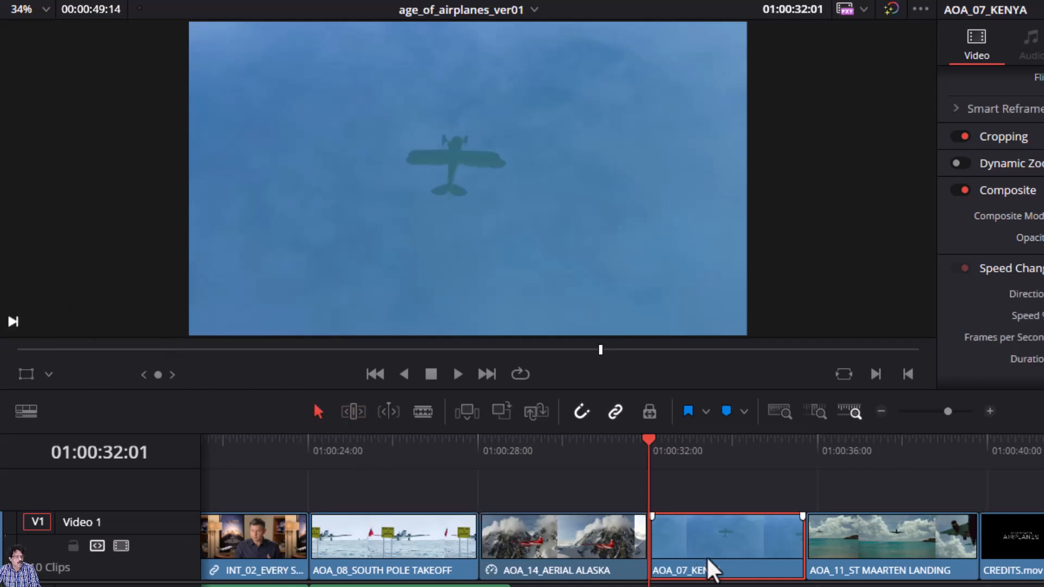
key(q)
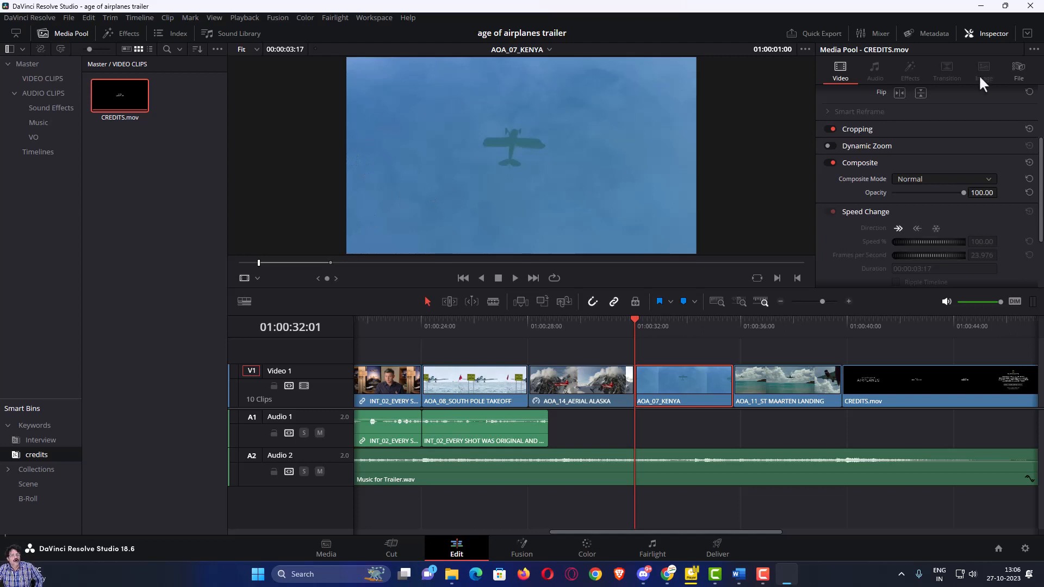
click(990, 33)
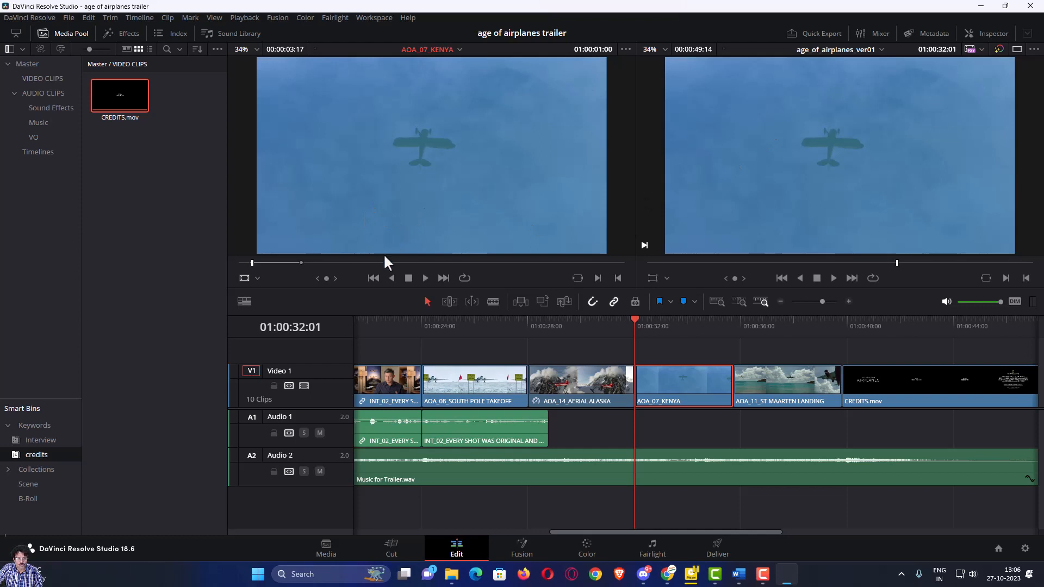
drag(252, 262, 485, 274)
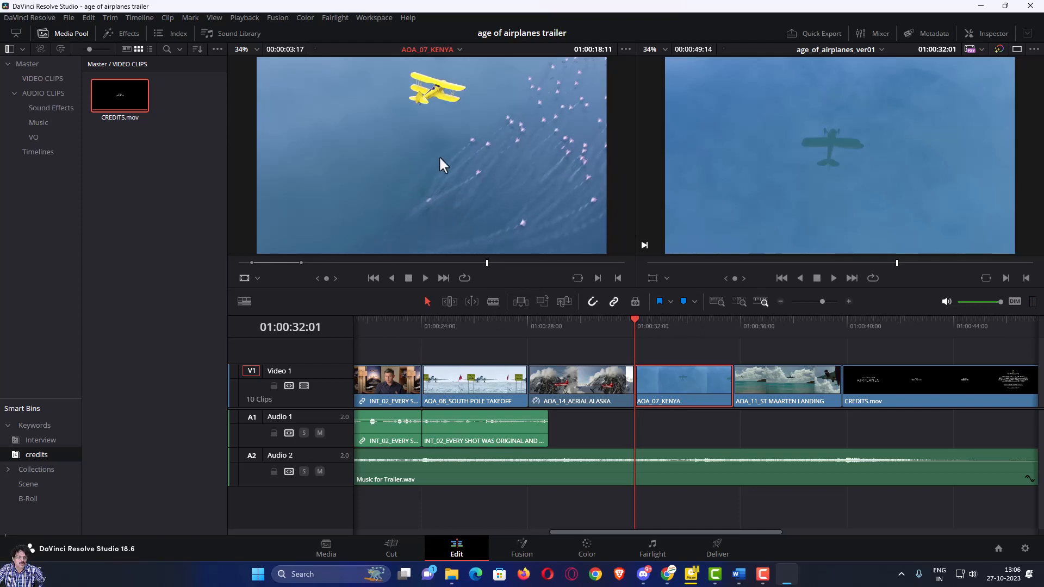
- Undo the accidental drop, then Replace Clip so the Kenya shot uses the yellow biplane section
drag(439, 155, 966, 150)
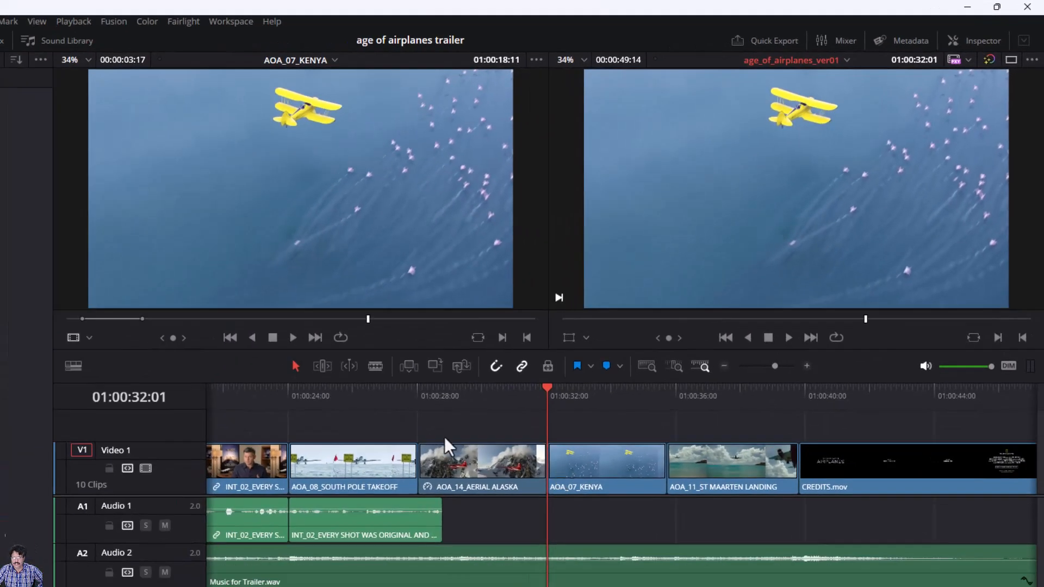
click(1, 22)
click(1, 37)
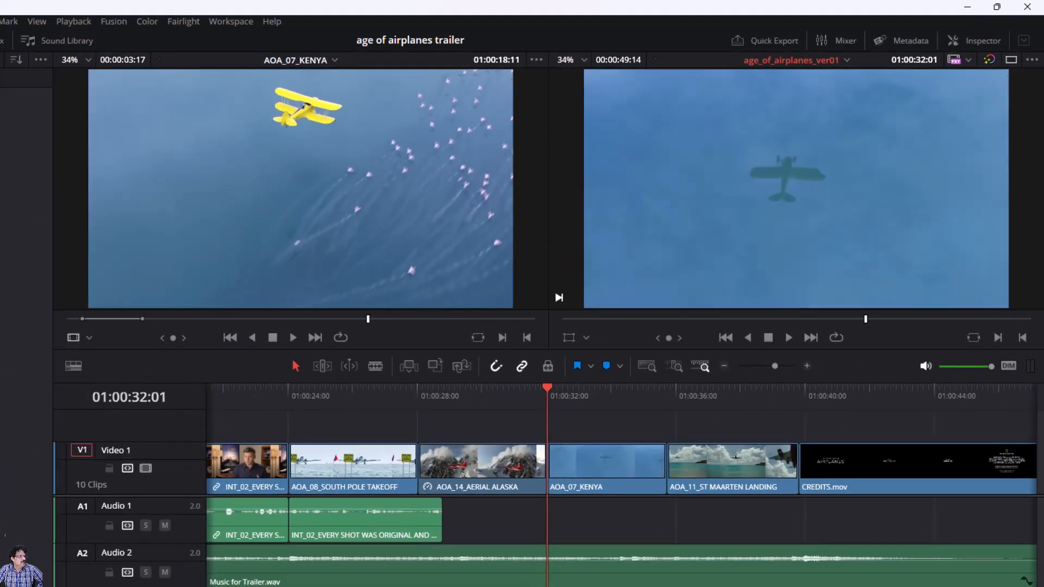
click(459, 369)
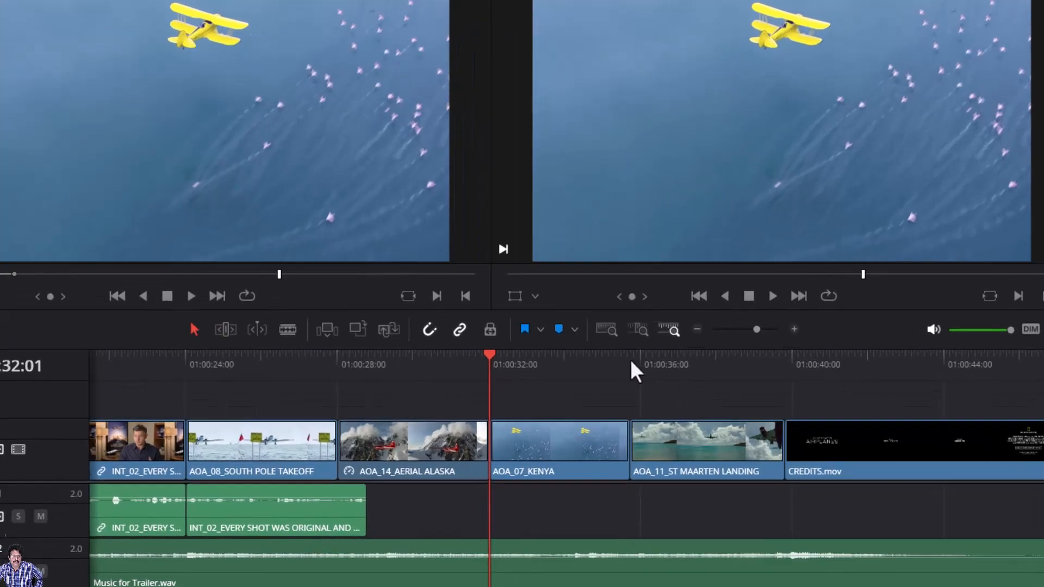
drag(668, 392, 680, 398)
drag(488, 229, 607, 247)
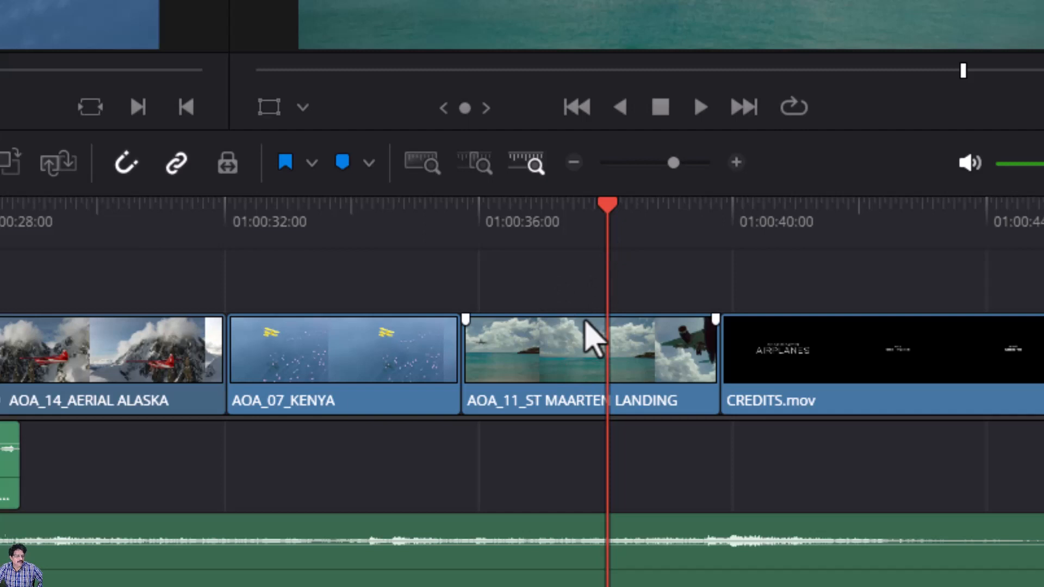
- Use Find In Media Pool on AOA_11_ST MAARTEN LANDING to reveal its video bin
right_click(522, 361)
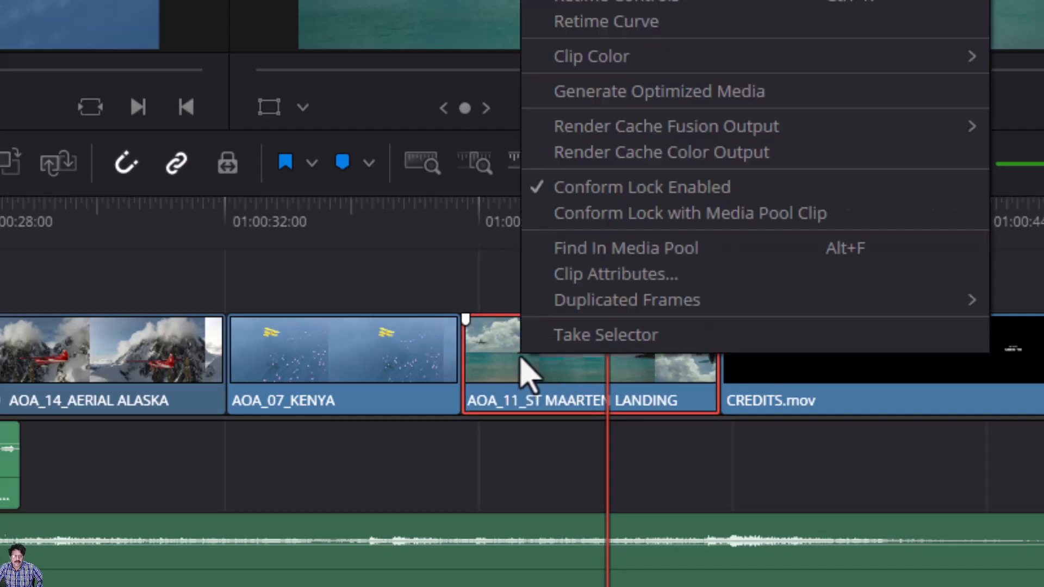
click(587, 257)
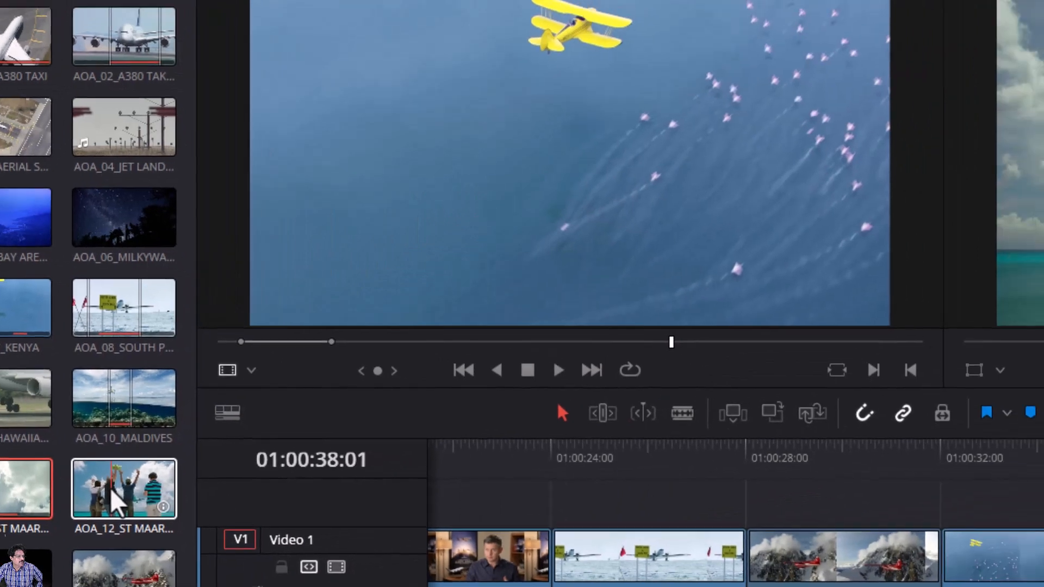
- Load AOA_12_ST MAARTEN LANDING - PEOPLE and sync it with the timeline at the jet overhead (01:00:09:12)
click(113, 496)
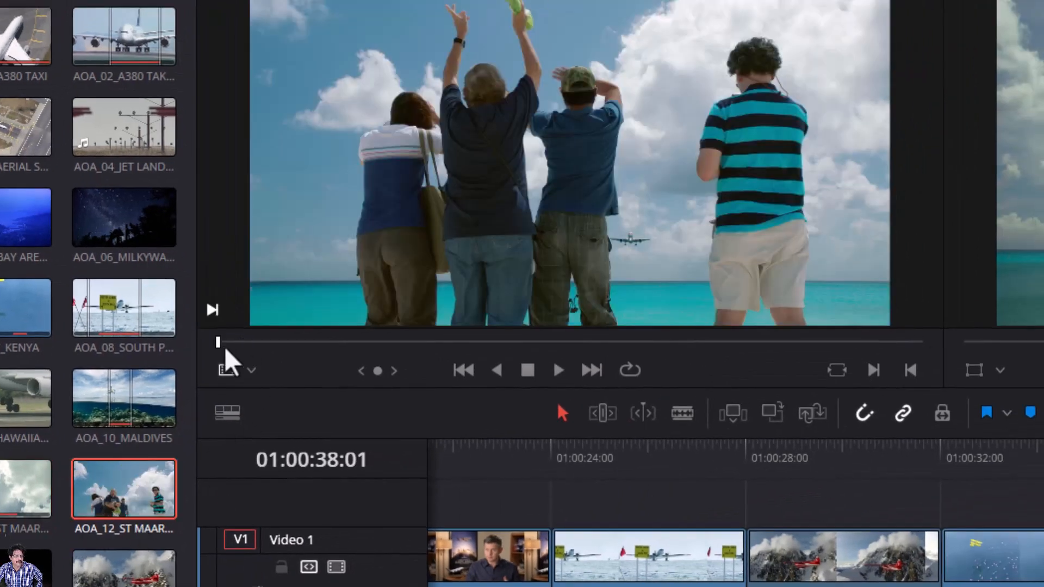
drag(224, 350, 592, 363)
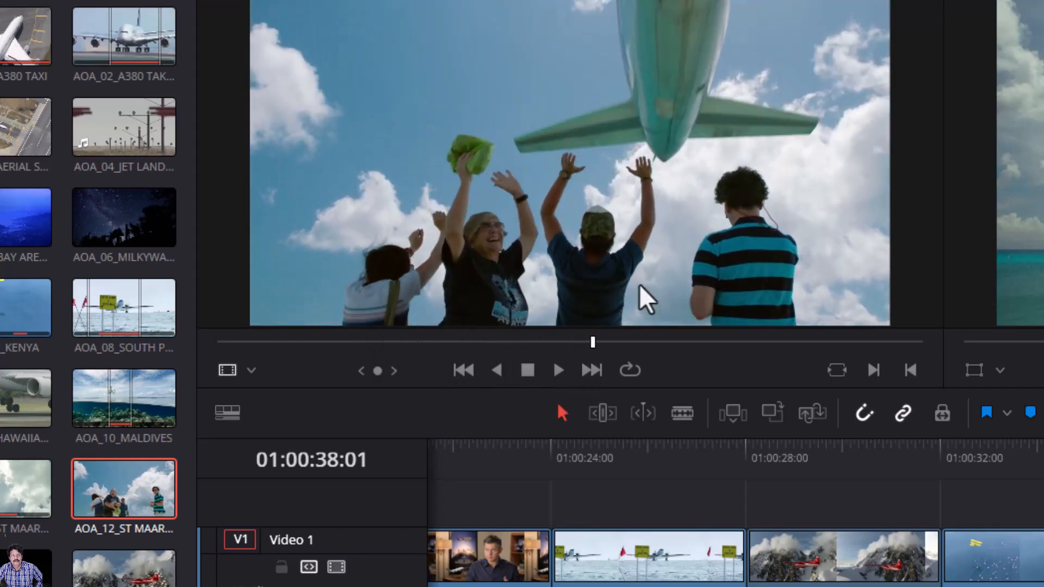
mouse_move(596, 349)
mouse_down()
mouse_move(621, 352)
mouse_move(583, 349)
mouse_up()
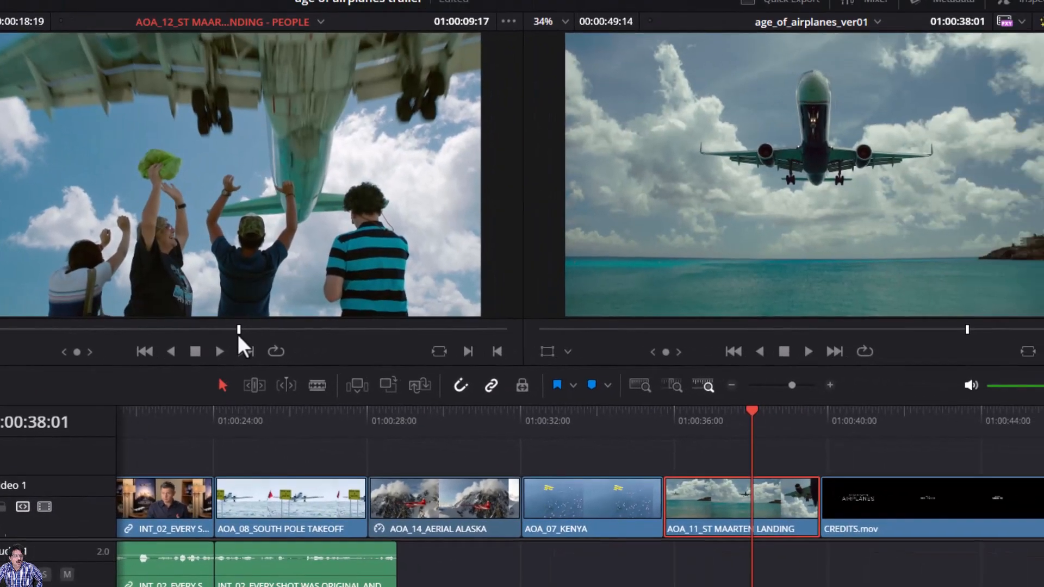
drag(238, 335, 234, 335)
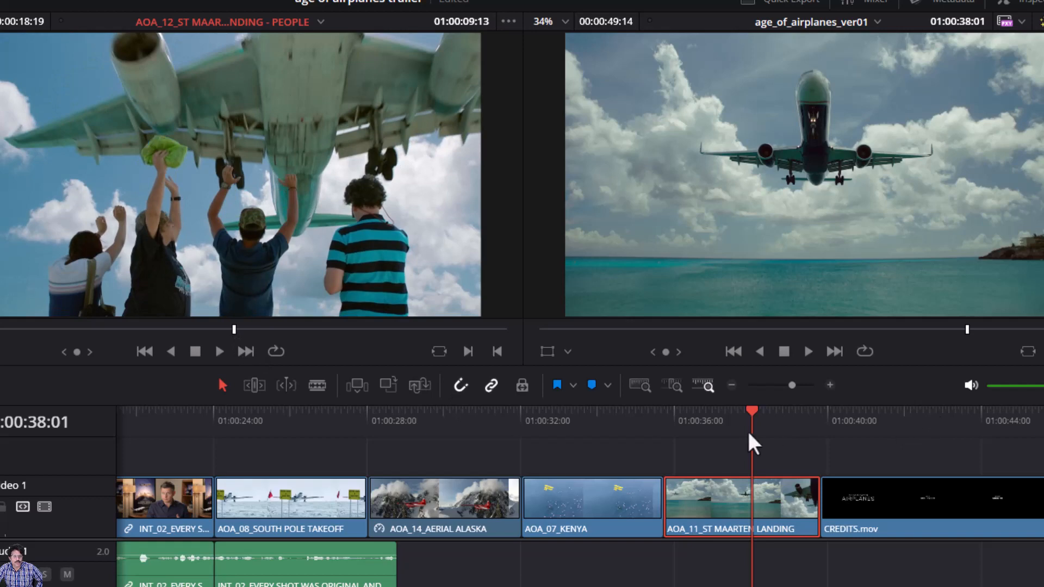
drag(753, 410, 784, 417)
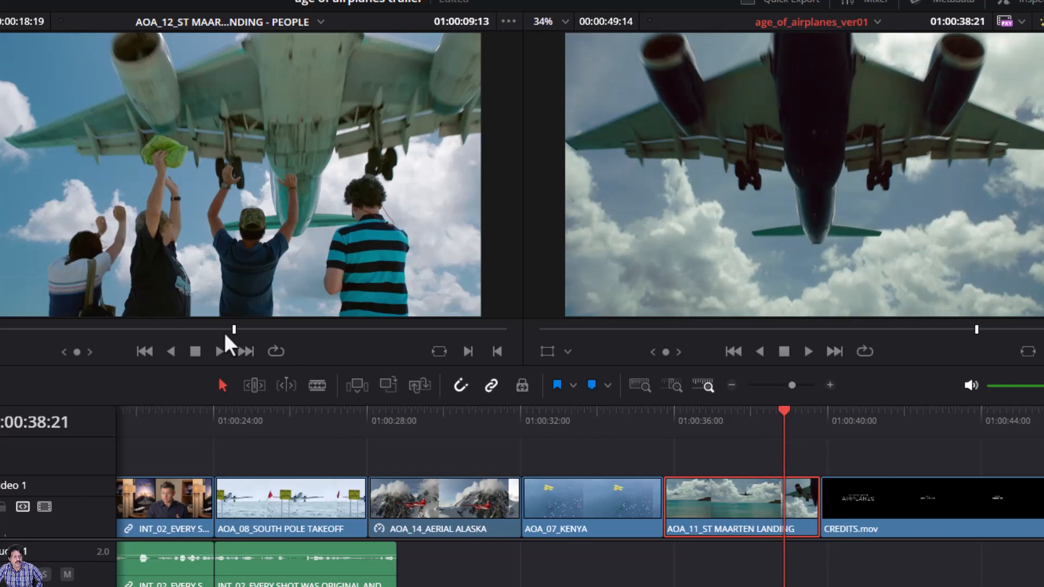
drag(233, 329, 232, 329)
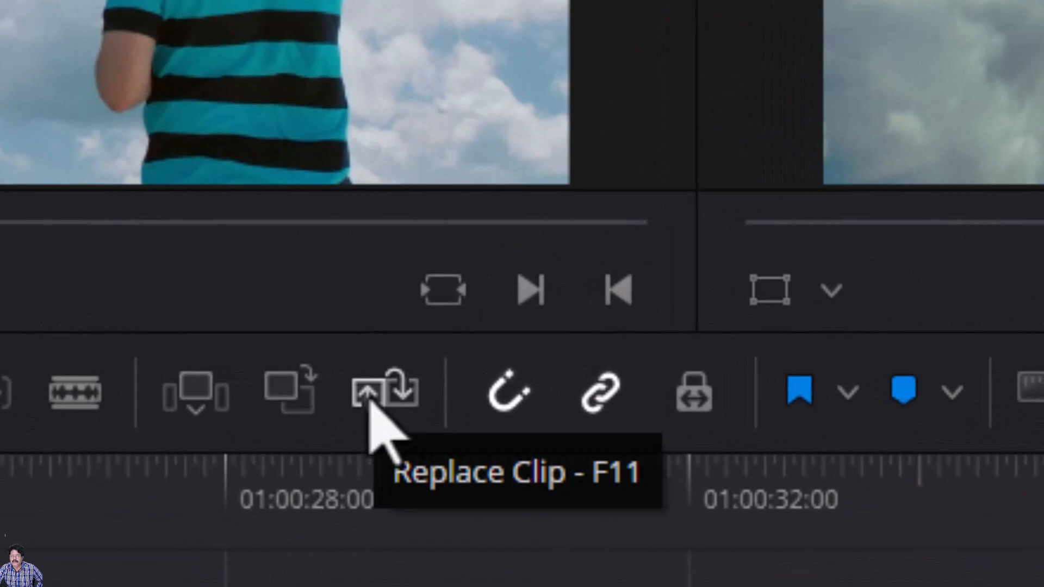
- Replace the St Maarten landing with the people-waving clip, review it, then return to the South Pole shot
click(370, 404)
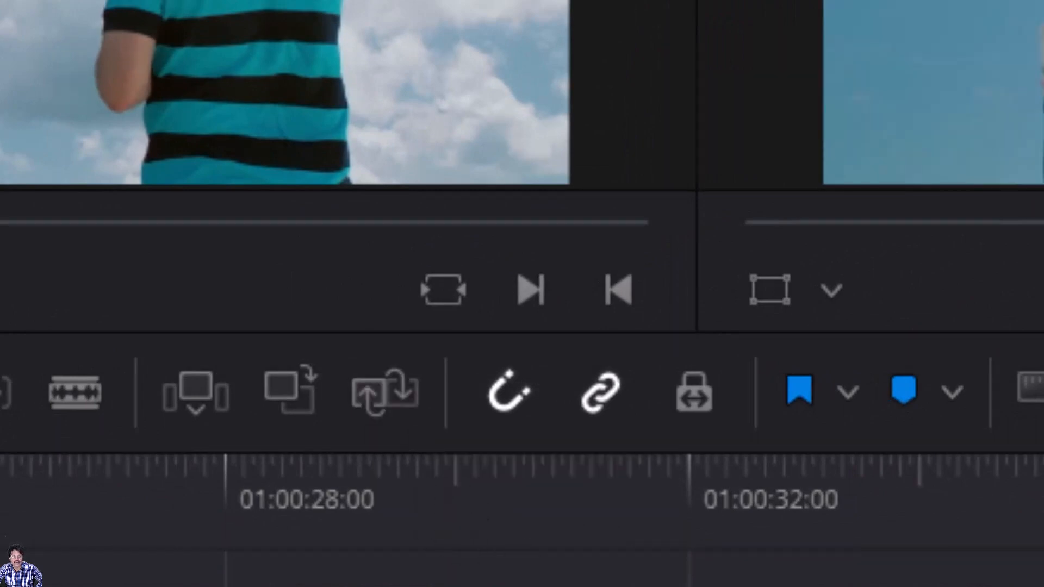
key(Down)
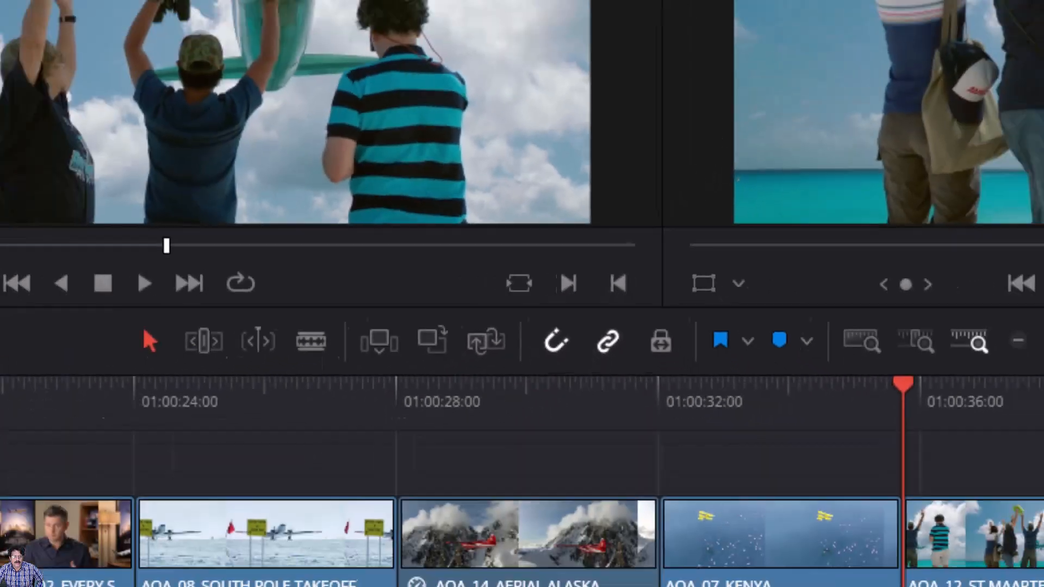
click(834, 278)
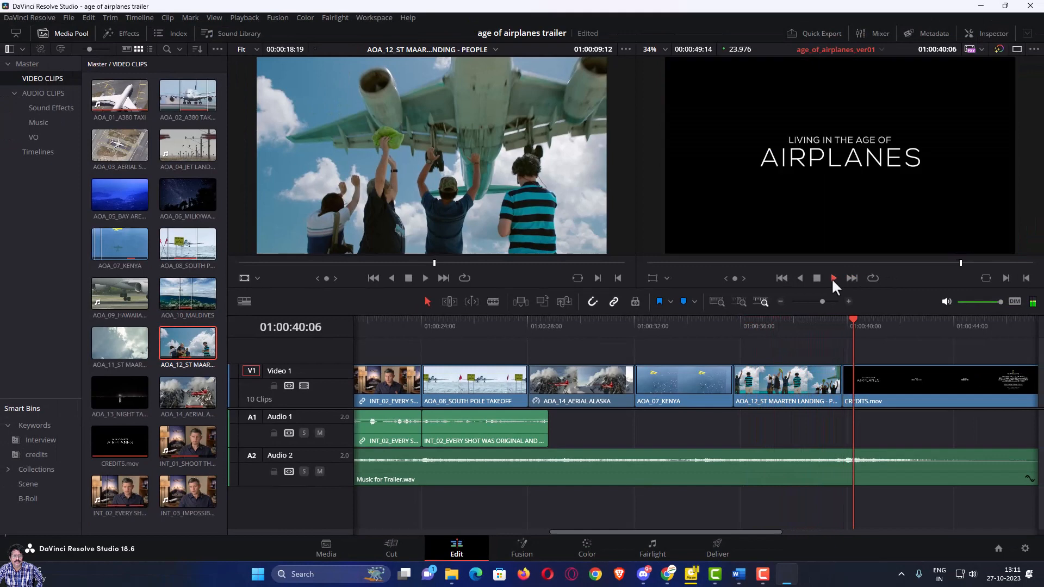
click(816, 278)
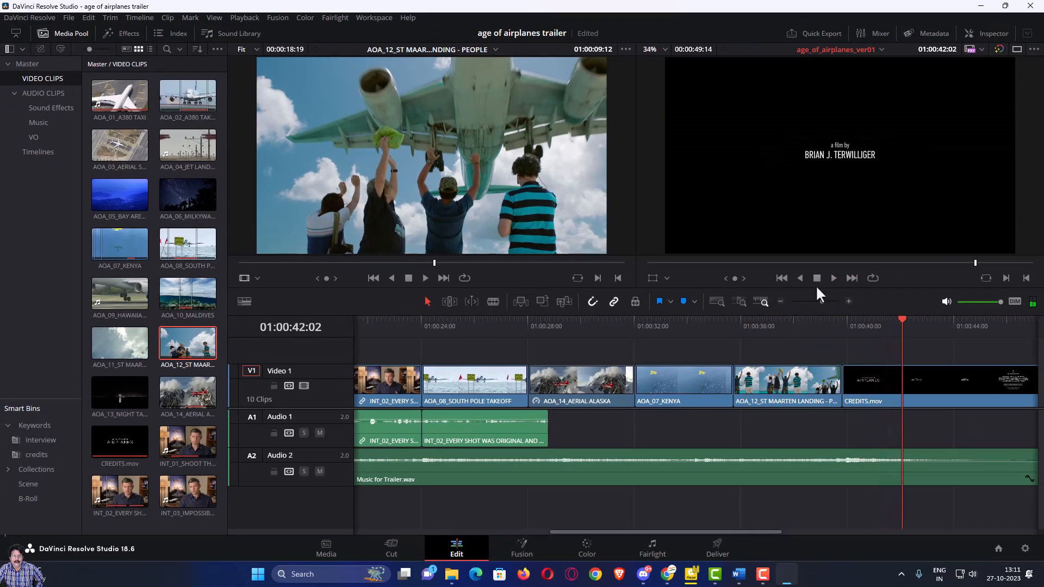
click(736, 326)
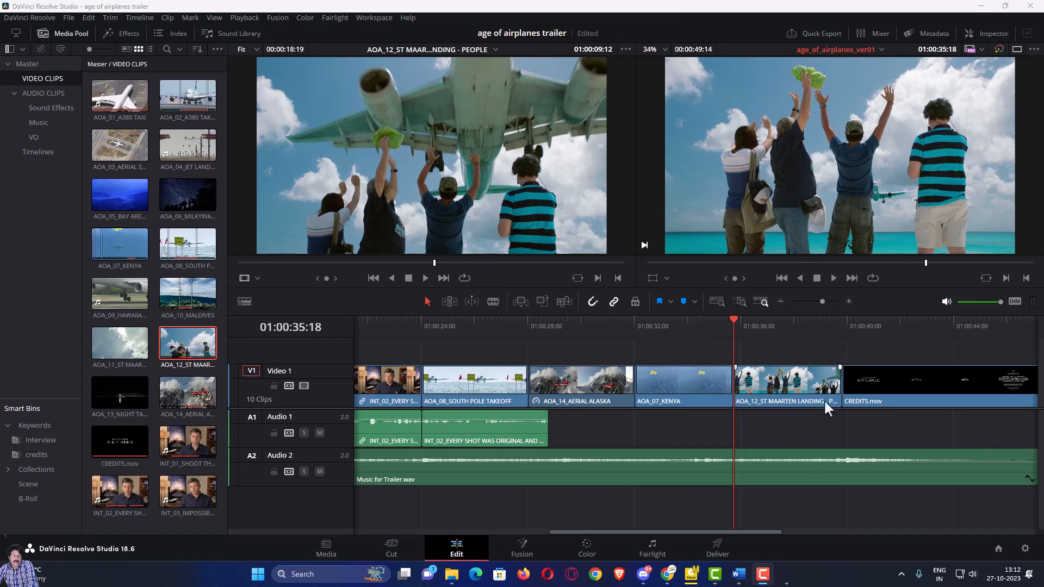
drag(738, 319, 426, 363)
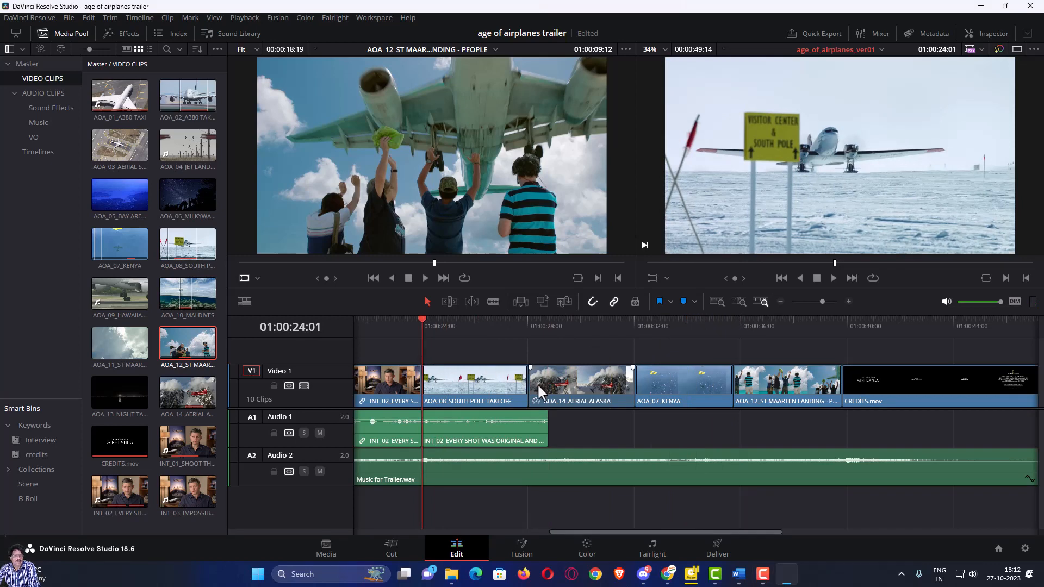
- Replay the South Pole shot, select the INT_02 interview audio, and detail-zoom at the cut point
key(space)
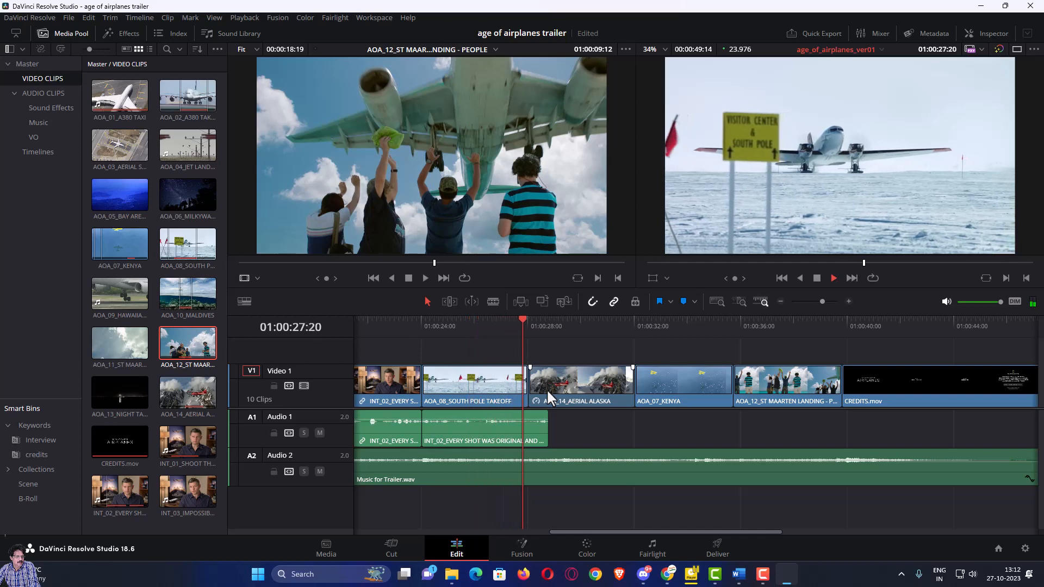
key(space)
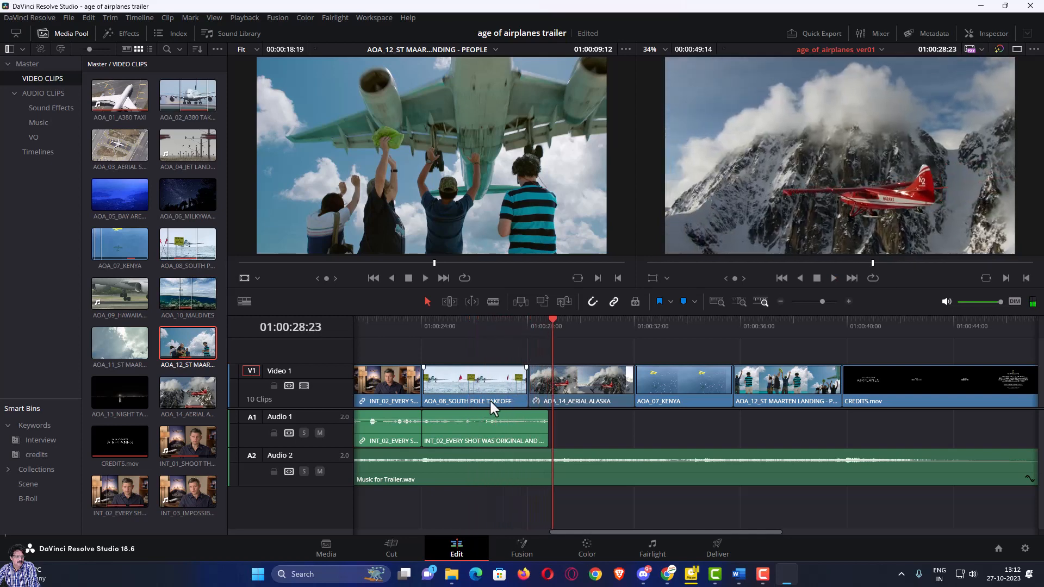
click(420, 325)
key(space)
key(space)
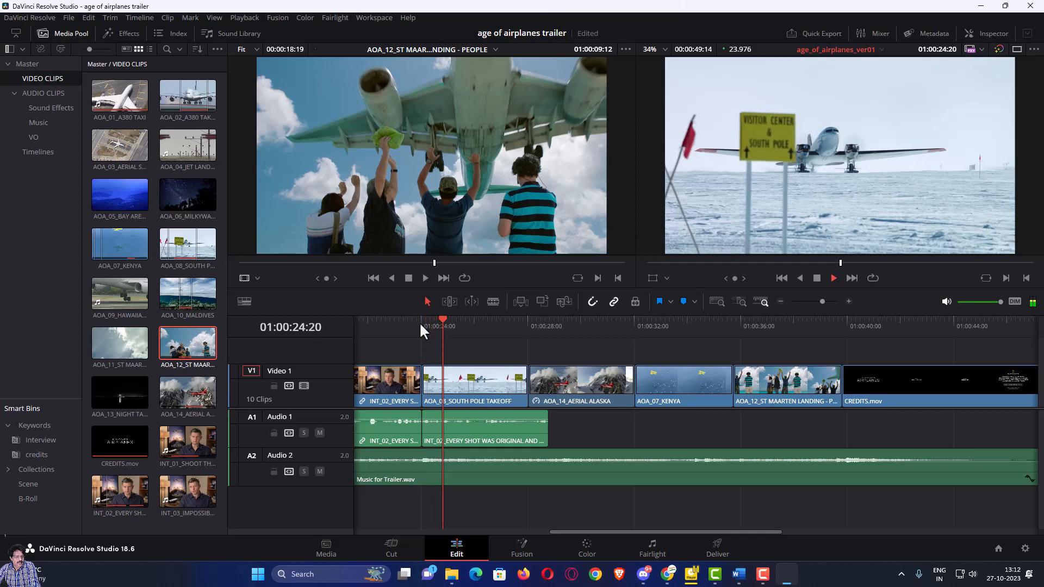
click(472, 429)
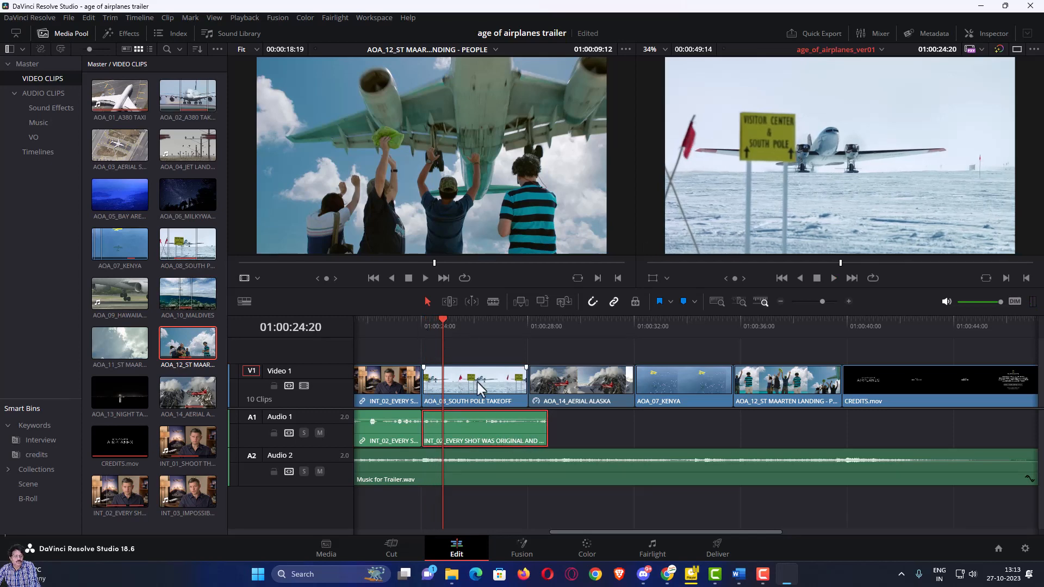
mouse_move(442, 320)
mouse_down()
mouse_move(469, 328)
mouse_move(451, 328)
mouse_up()
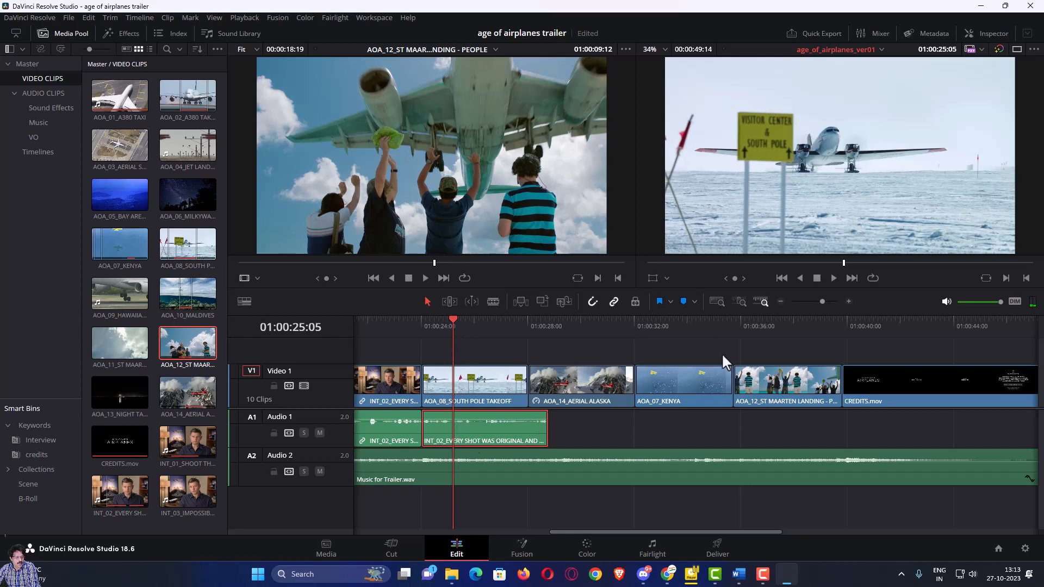
click(740, 303)
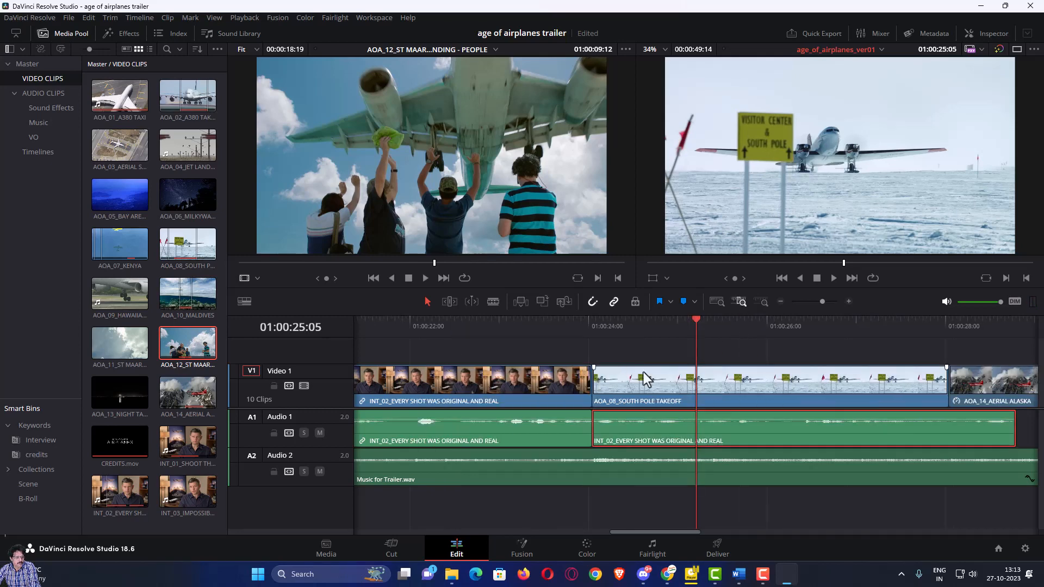
- Split the INT_02 interview audio at the playhead and select its right-hand piece
mouse_move(694, 318)
mouse_down()
mouse_move(684, 318)
mouse_move(690, 325)
mouse_up()
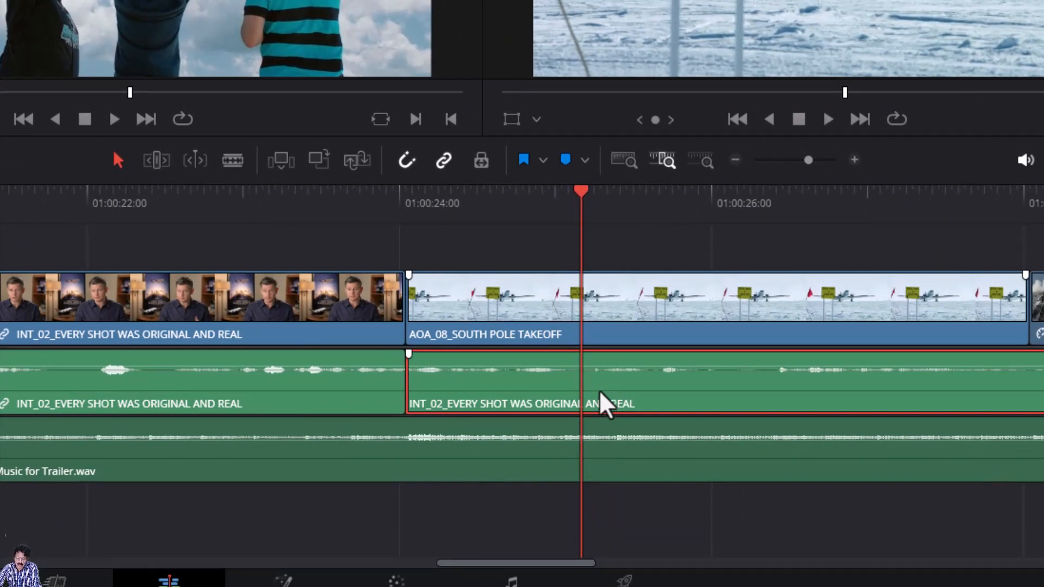
key(ctrl+b)
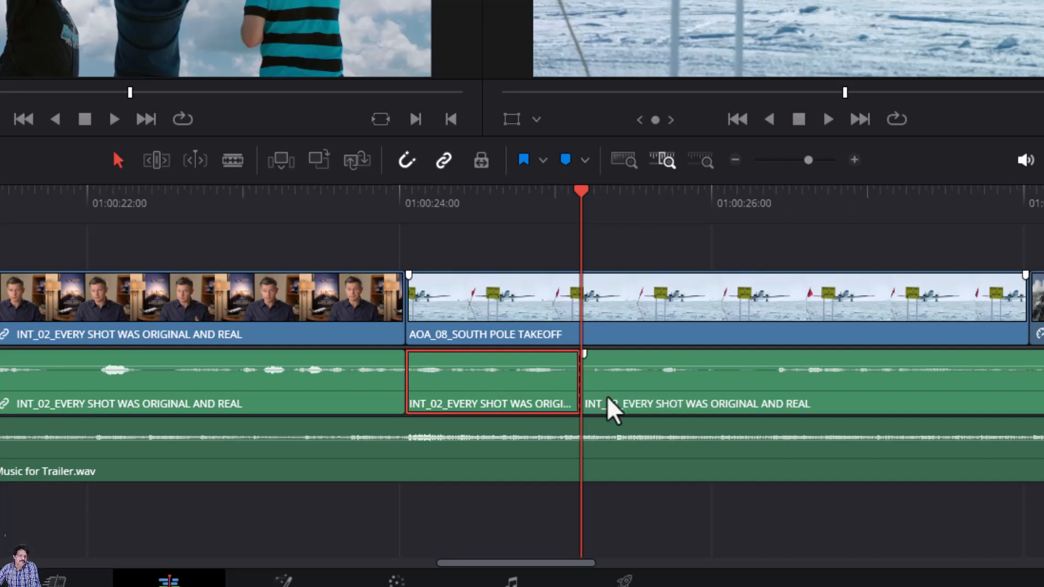
click(634, 399)
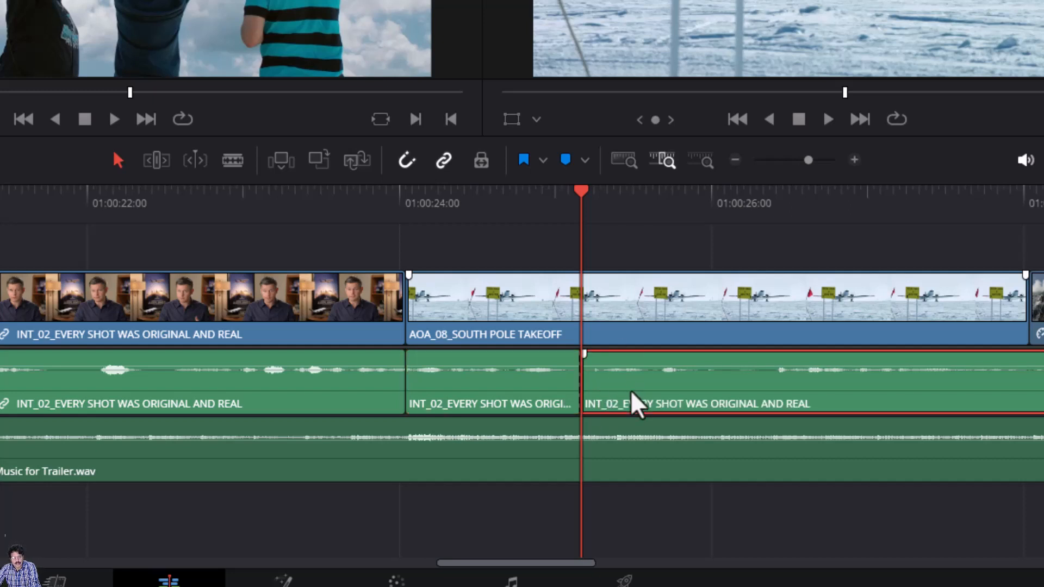
click(543, 409)
click(629, 407)
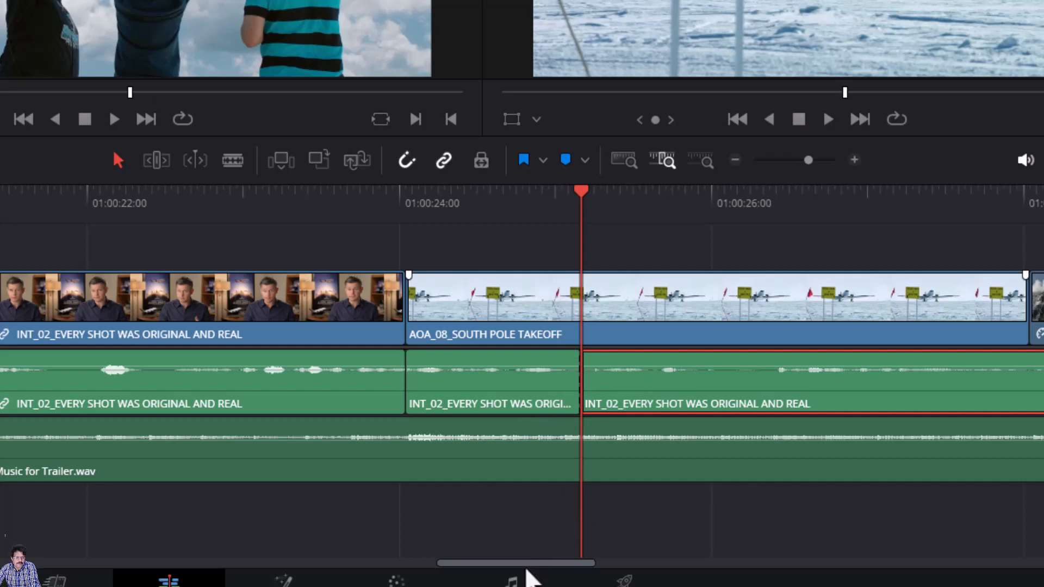
- Move the right audio piece +02:21 later under AOA_14_AERIAL ALASKA and zoom to fit
drag(527, 571, 586, 570)
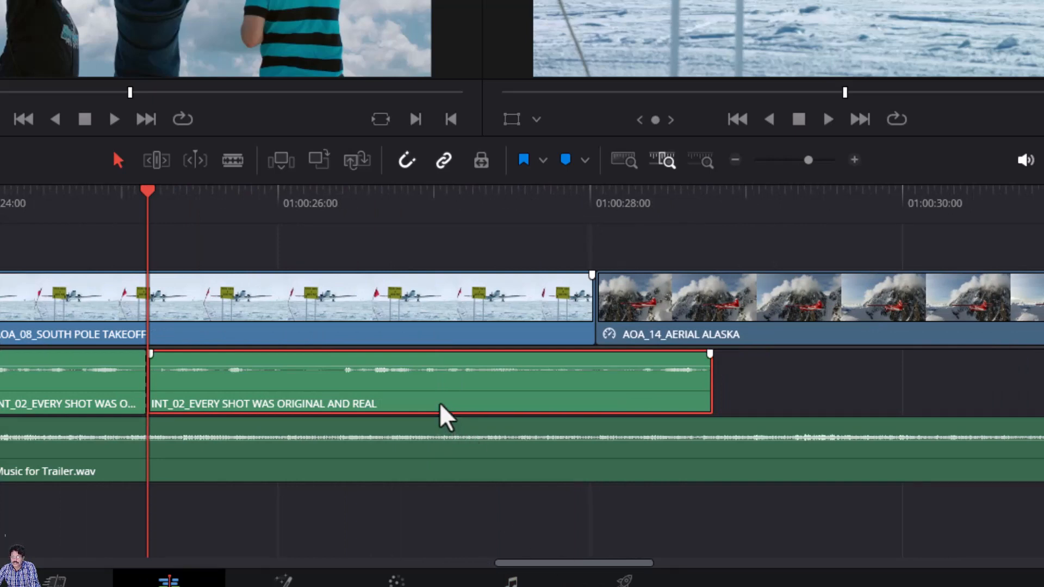
key(ctrl+minus)
key(ctrl+minus)
key(ctrl+minus)
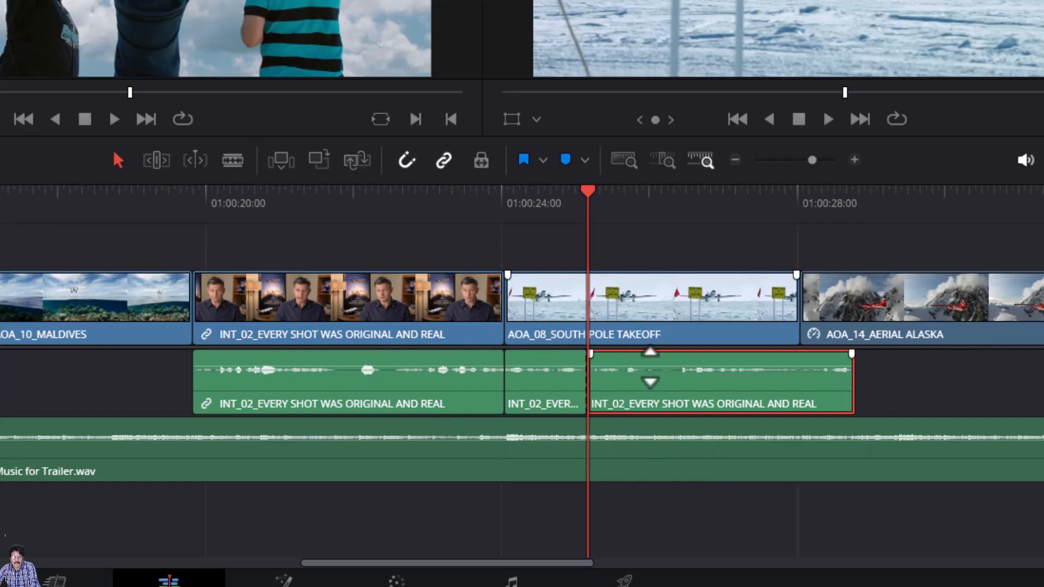
drag(648, 392, 858, 389)
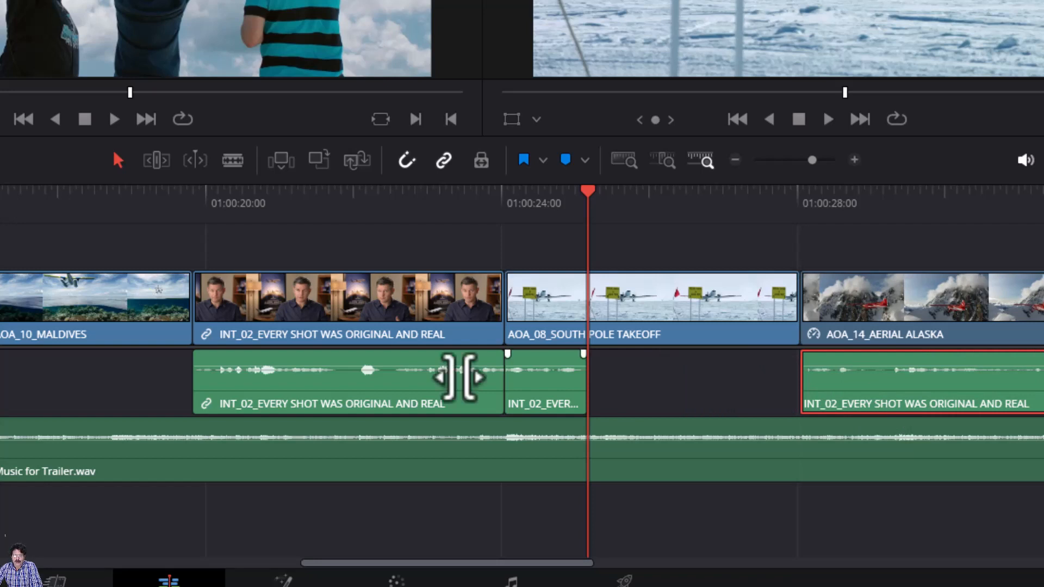
click(640, 375)
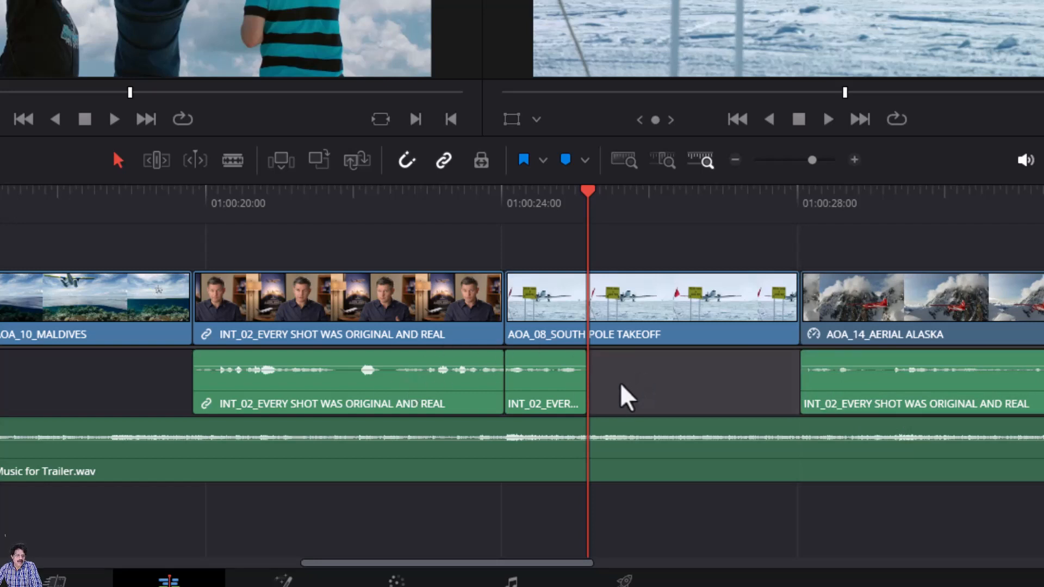
click(625, 162)
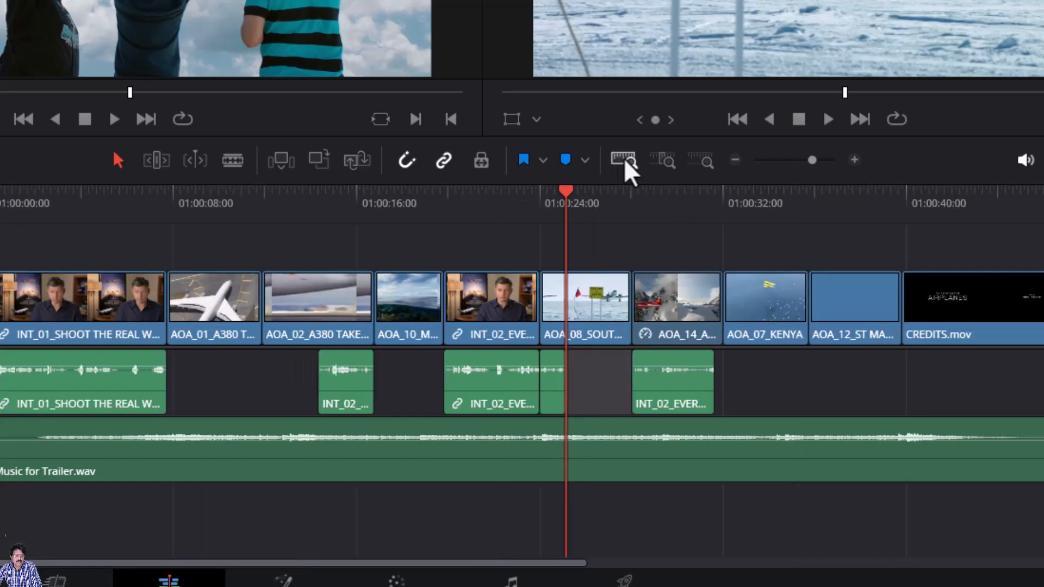
click(197, 245)
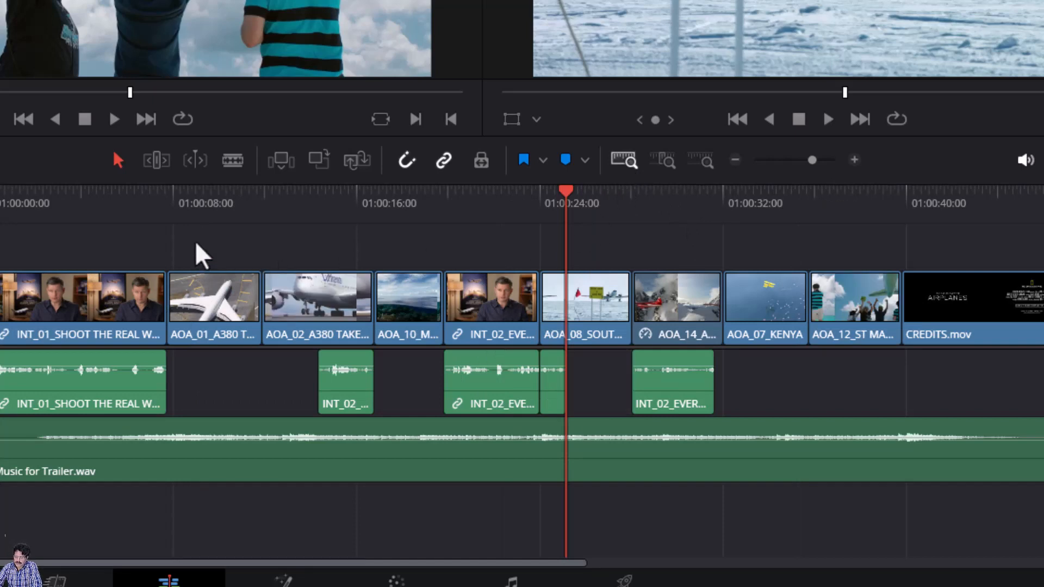
key(Home)
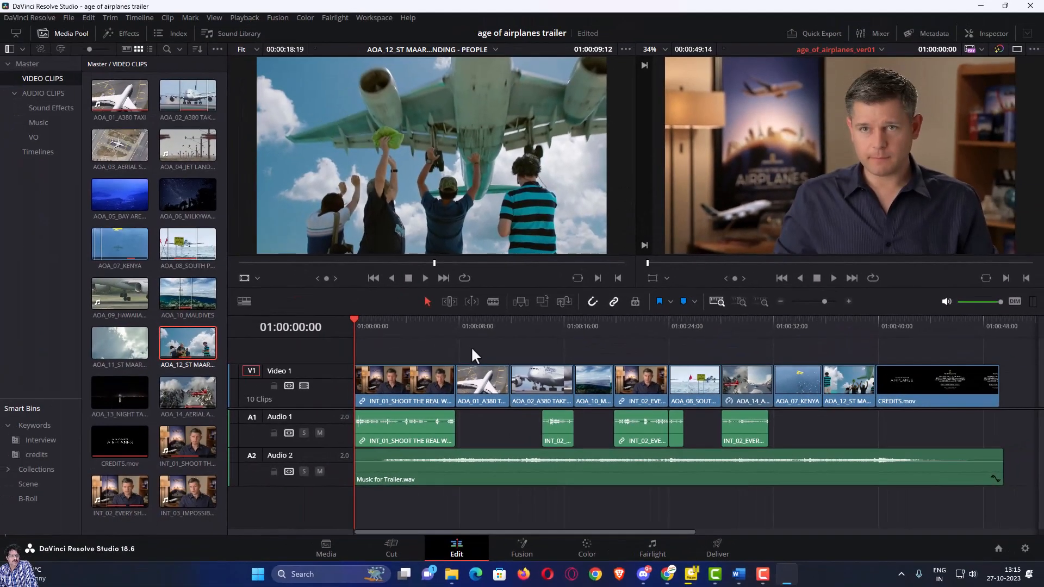
key(space)
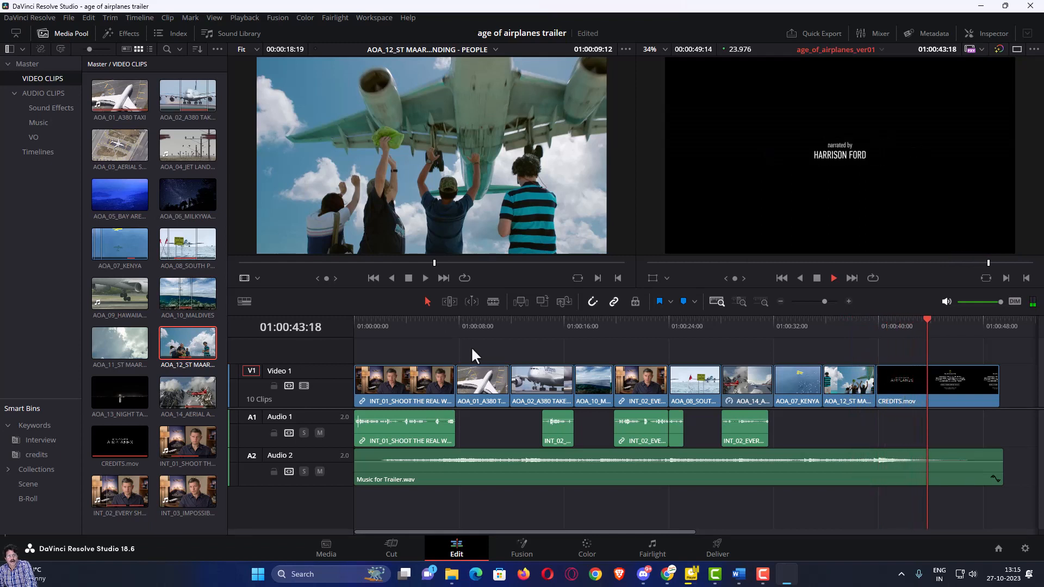
key(space)
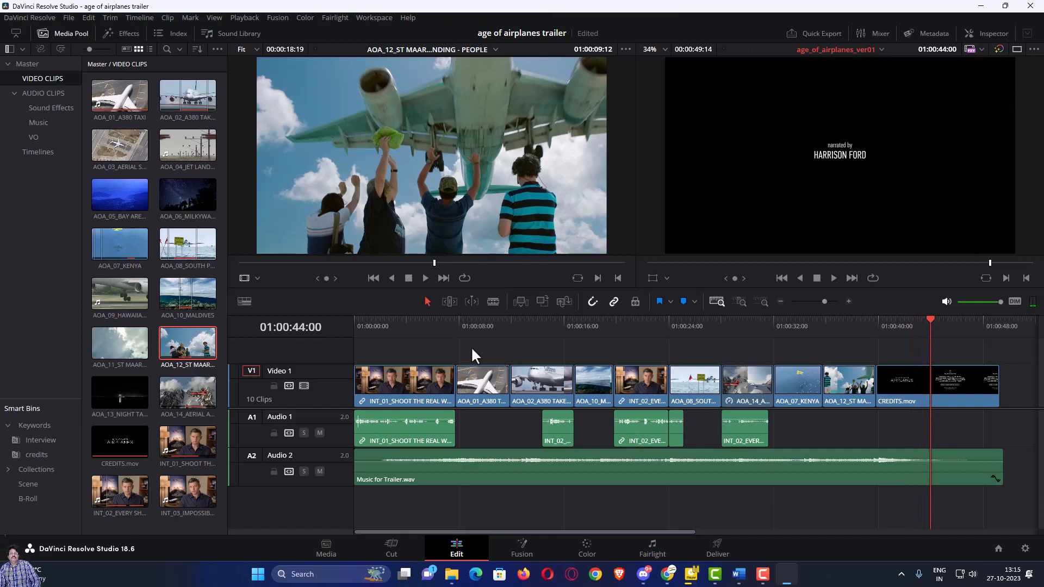